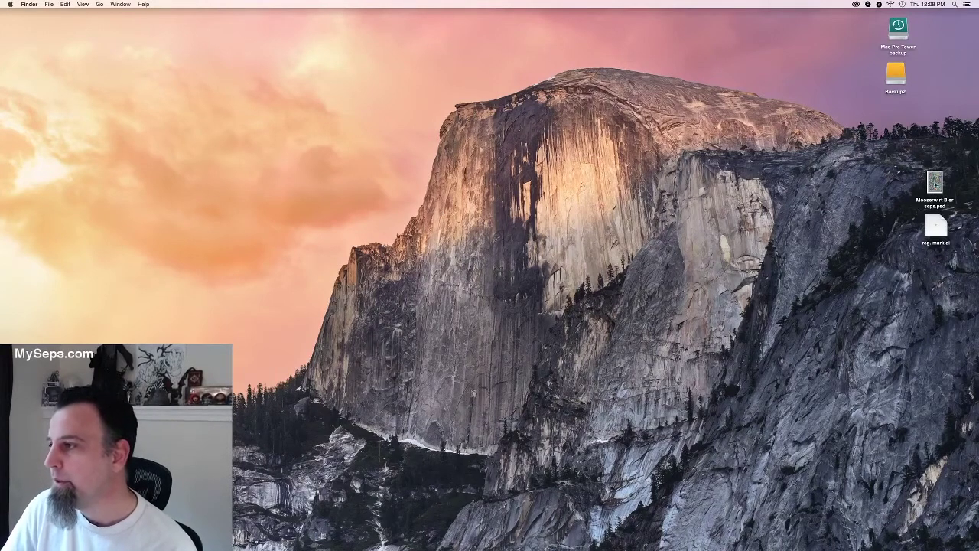
# Open Mooserwirt Bier seps.psd from the desktop in Photoshop, leaving it as the only document, docked in the main window.
pyautogui.doubleClick(935, 183)
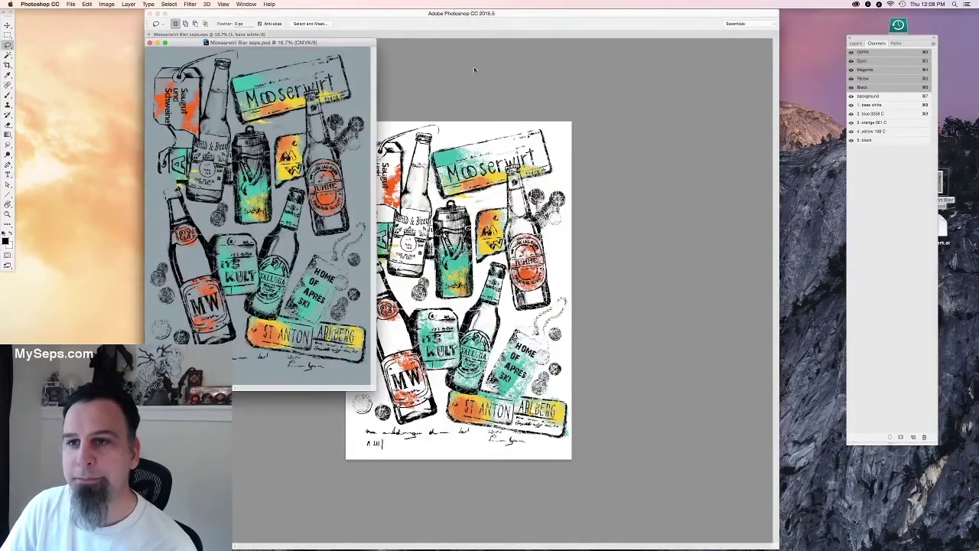
pyautogui.click(150, 34)
pyautogui.moveTo(179, 44); pyautogui.dragTo(334, 35)
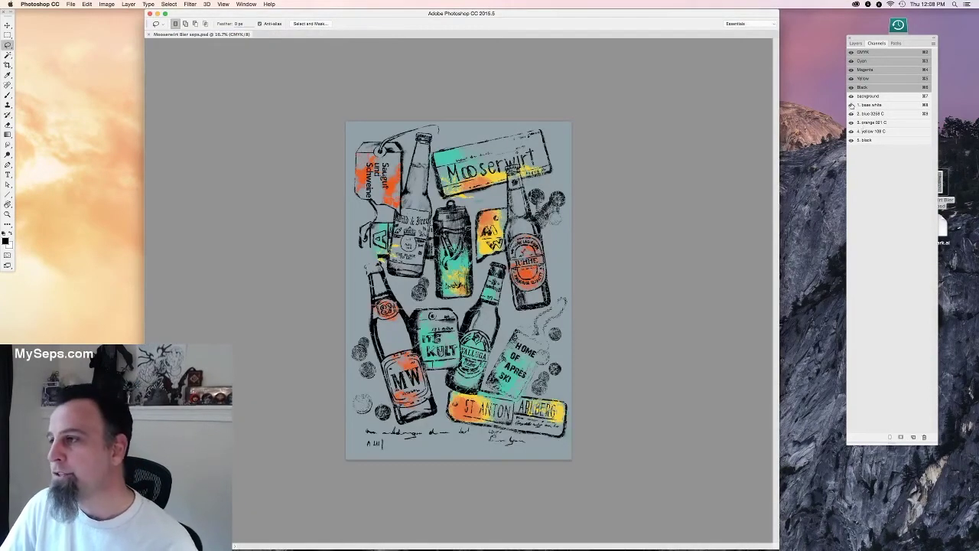
# Show only the composite CMYK channels and convert the image to Multichannel mode.
pyautogui.click(864, 97)
pyautogui.click(865, 56)
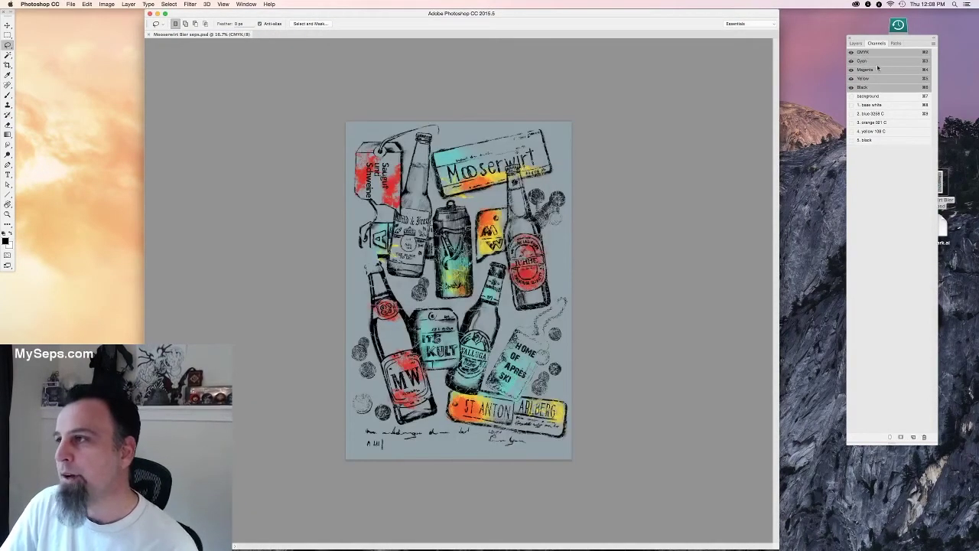
pyautogui.click(105, 3)
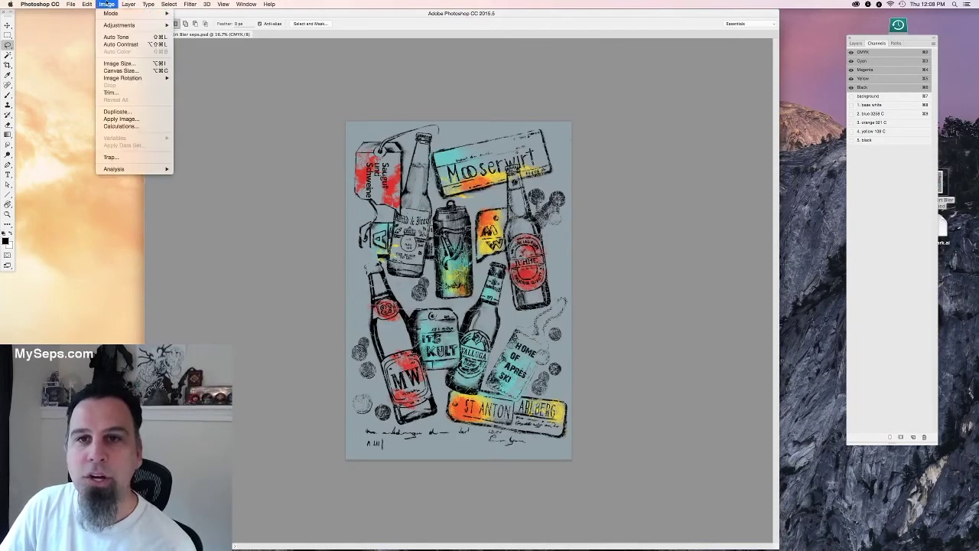
pyautogui.click(107, 4)
pyautogui.click(108, 4)
pyautogui.moveTo(109, 14)
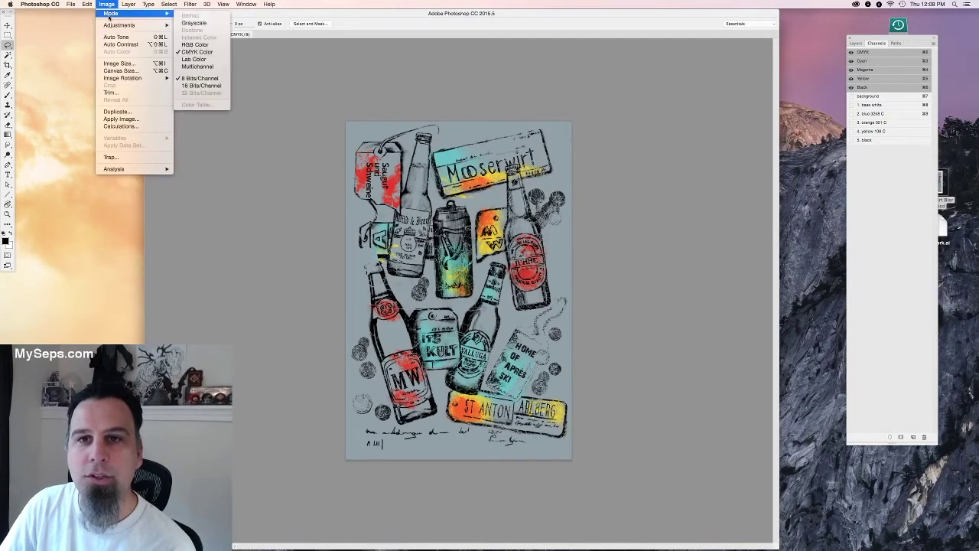
pyautogui.click(198, 66)
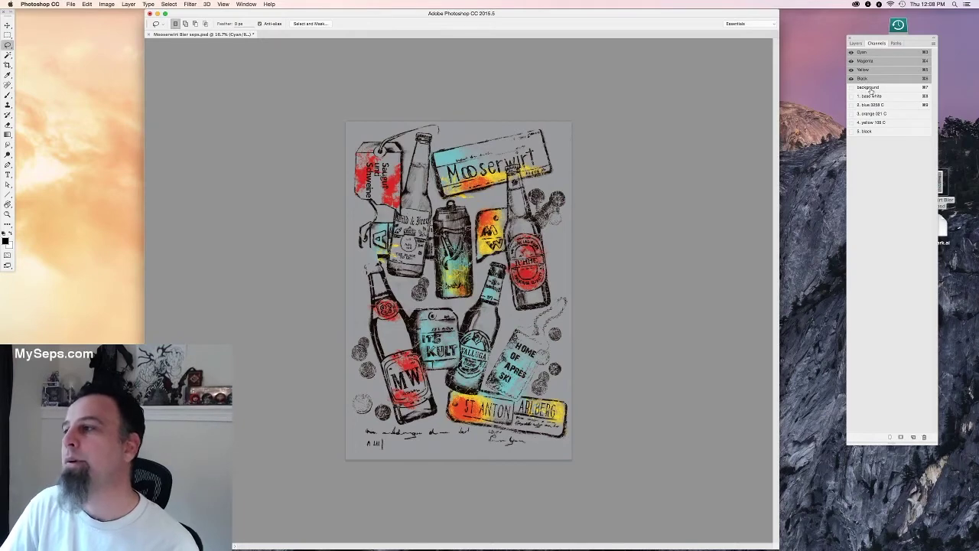
# Examine the Cyan, Magenta, Yellow and Black channels one at a time.
pyautogui.click(870, 88)
pyautogui.click(869, 54)
pyautogui.click(869, 61)
pyautogui.click(866, 70)
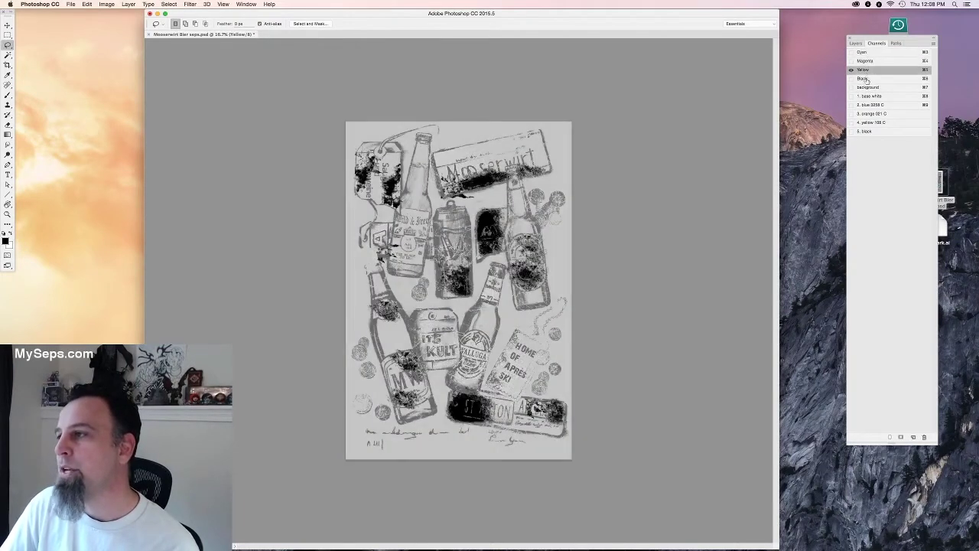
pyautogui.click(867, 79)
# Select the background, Cyan, Magenta, Yellow and Black channels together and delete them, keeping only the numbered spot color channels.
pyautogui.click(868, 87)
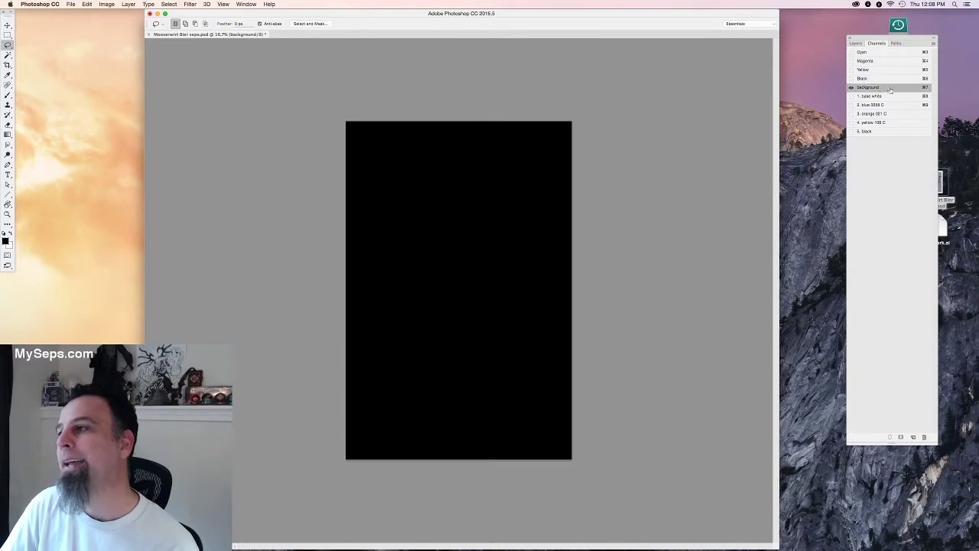
pyautogui.keyDown('shift'); pyautogui.click(867, 53); pyautogui.keyUp('shift')
pyautogui.keyDown('shift'); pyautogui.click(869, 62); pyautogui.keyUp('shift')
pyautogui.keyDown('shift'); pyautogui.click(869, 70); pyautogui.keyUp('shift')
pyautogui.keyDown('shift'); pyautogui.click(868, 79); pyautogui.keyUp('shift')
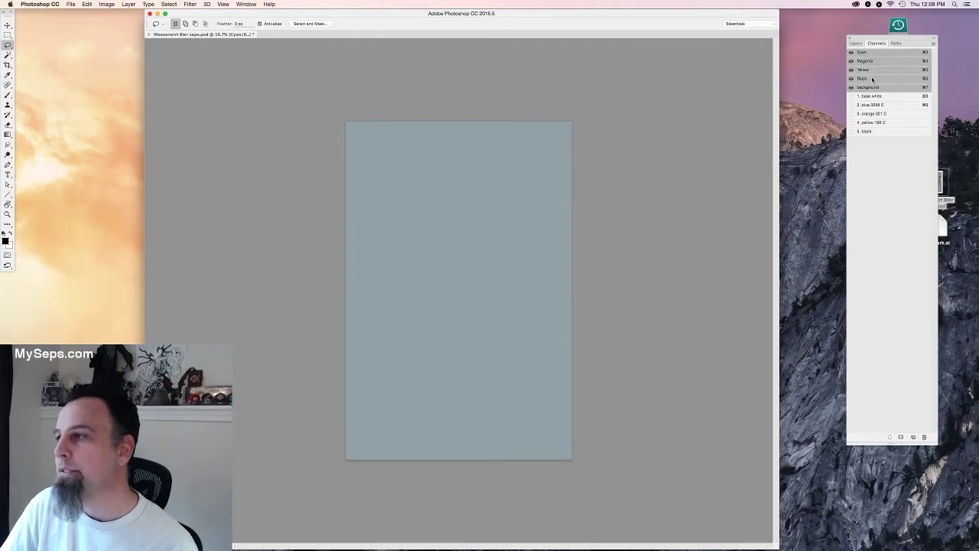
pyautogui.click(932, 44)
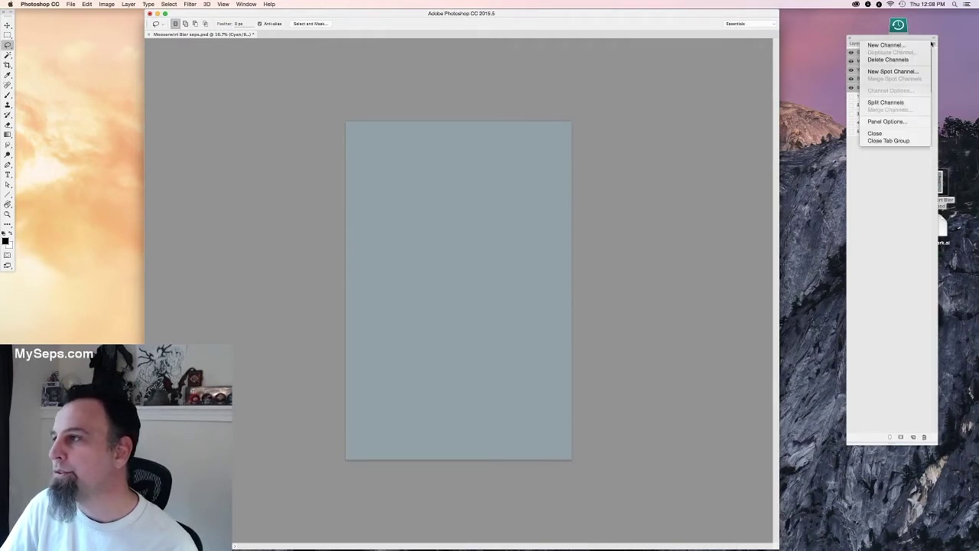
pyautogui.click(891, 196)
pyautogui.click(933, 46)
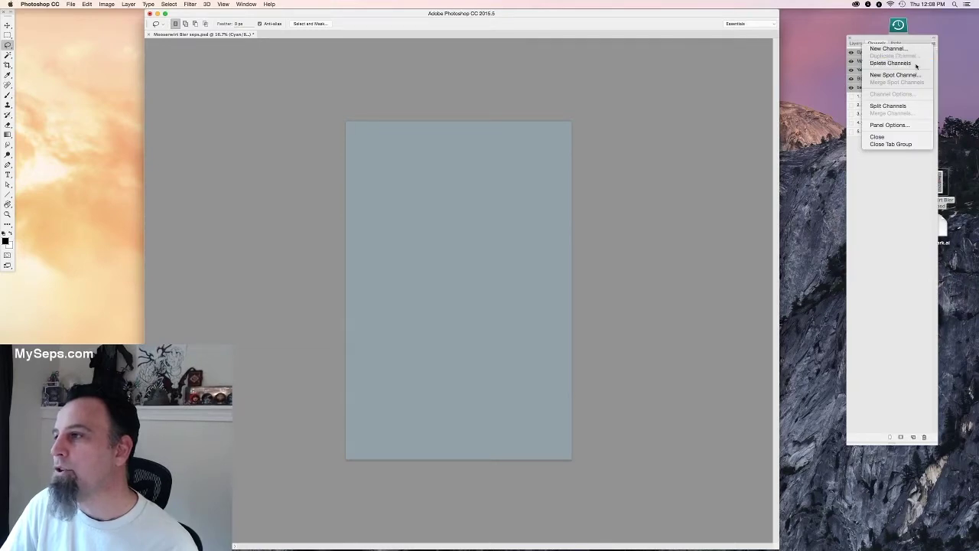
pyautogui.click(916, 64)
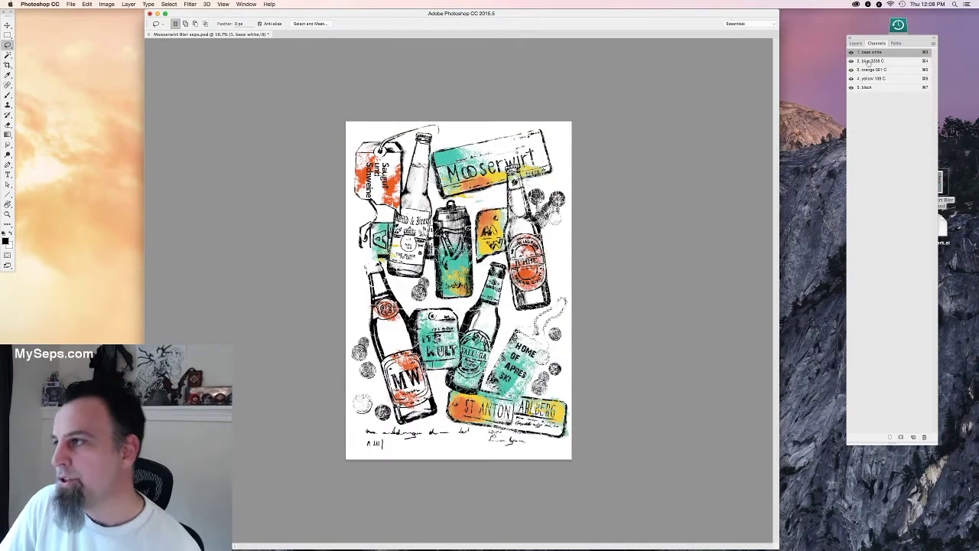
# Save the separations to the Desktop in Photoshop DCS 2.0 format as Mooserwirt Bier seps.eps, using Single File DCS, No Composite and ASCII85 encoding.
pyautogui.click(866, 87)
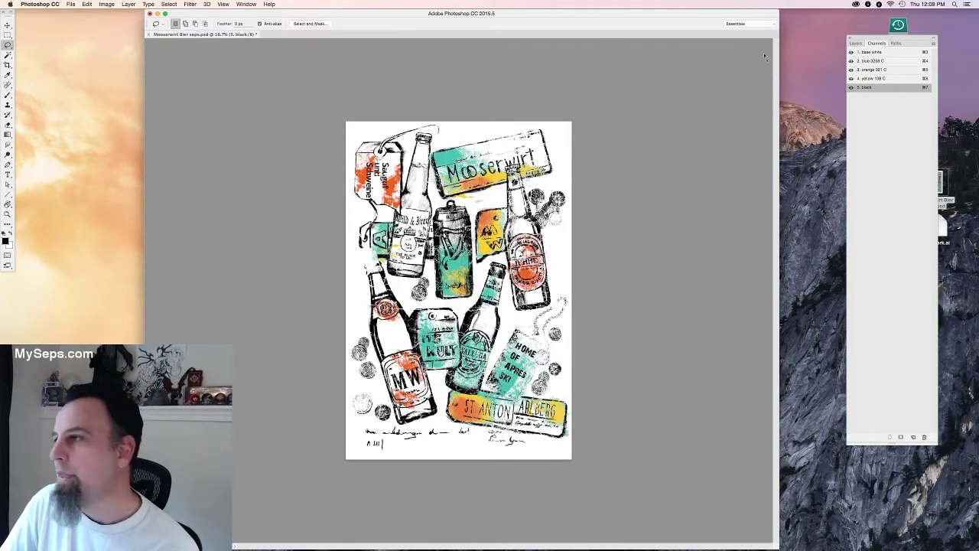
pyautogui.click(70, 4)
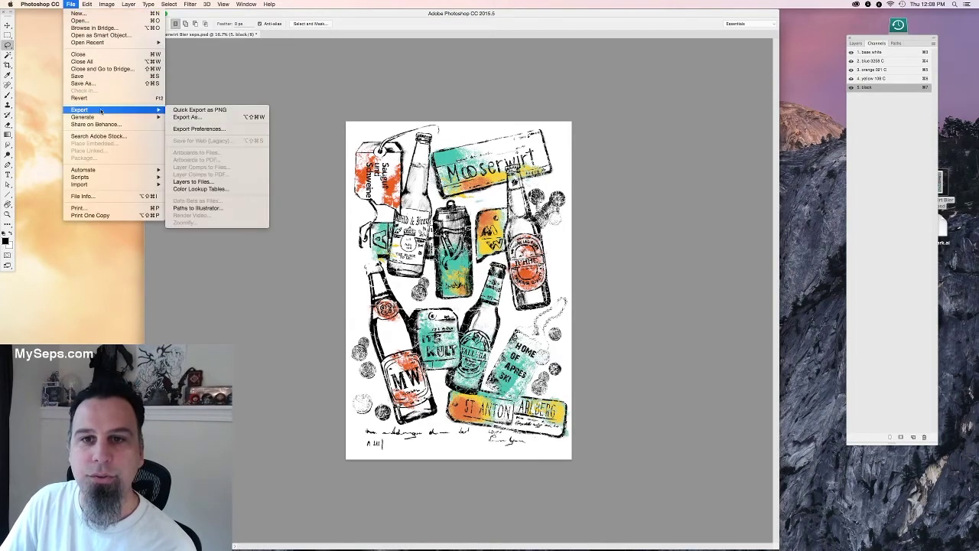
pyautogui.click(99, 84)
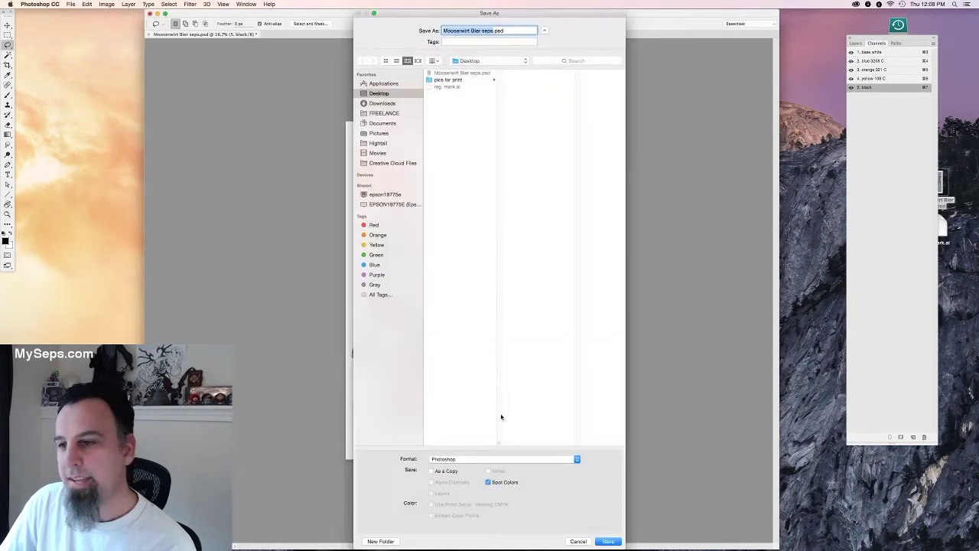
pyautogui.click(468, 459)
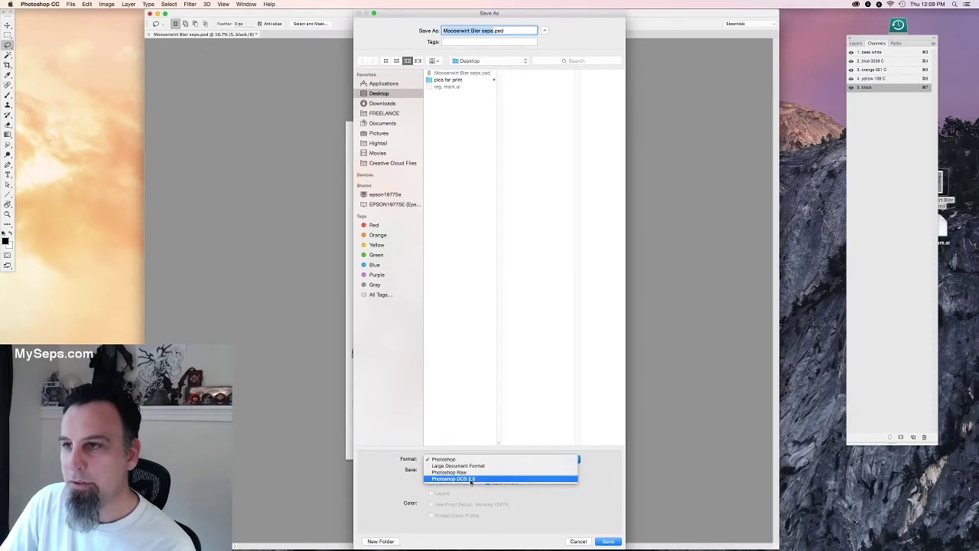
pyautogui.click(471, 478)
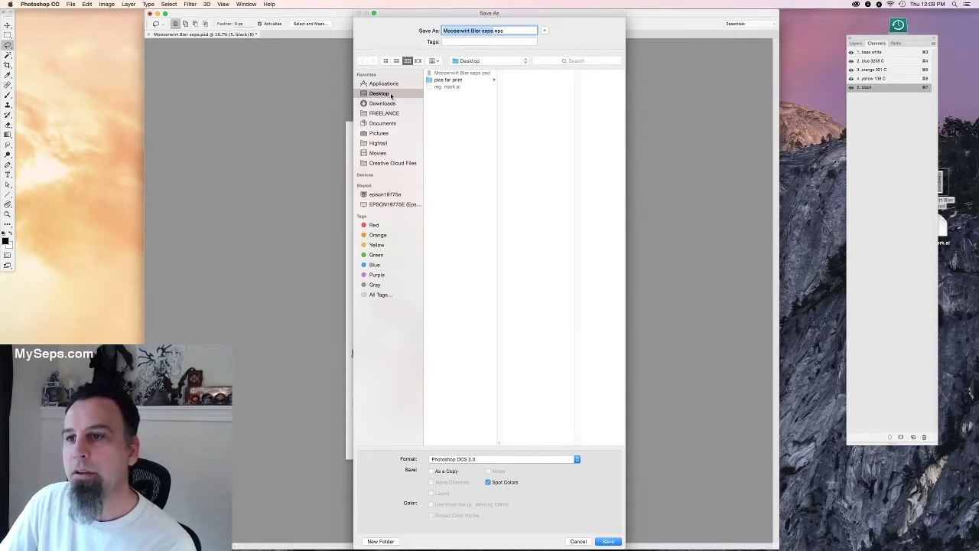
pyautogui.click(607, 541)
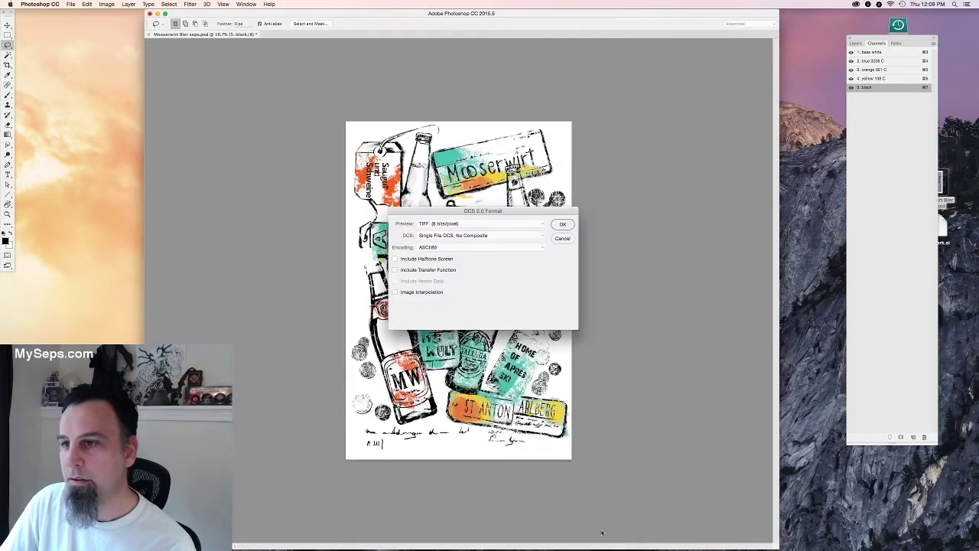
pyautogui.click(561, 225)
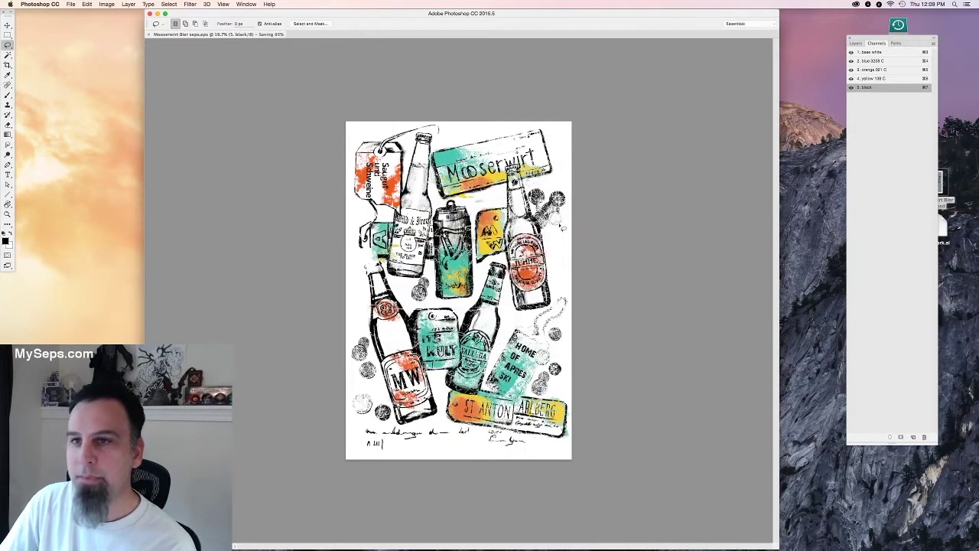
# Close the saved separations document and switch to Illustrator.
pyautogui.click(150, 35)
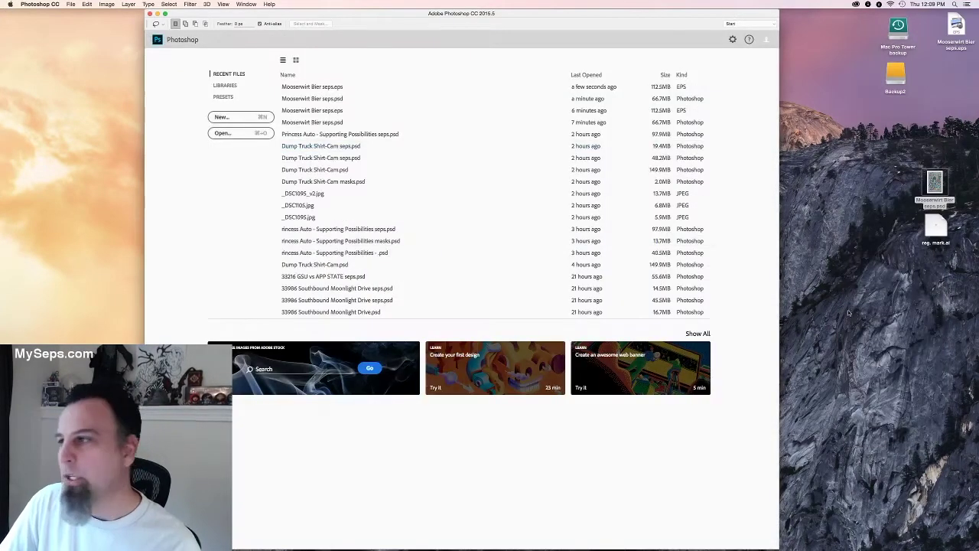
pyautogui.press('super+q')
pyautogui.moveTo(417, 537)
pyautogui.click(278, 541)
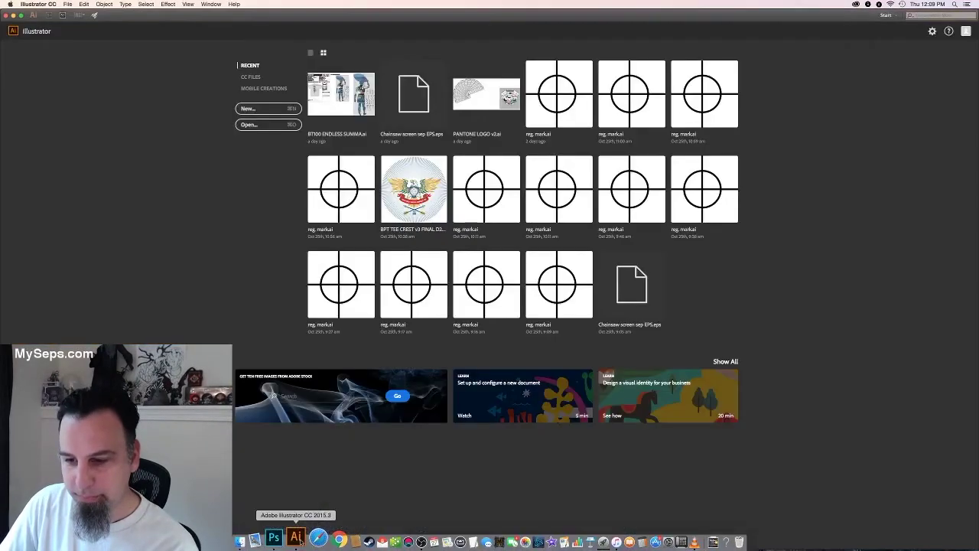
# Create a new one-artboard CMYK document, 15 in wide by 20 in high, in portrait orientation.
pyautogui.click(65, 4)
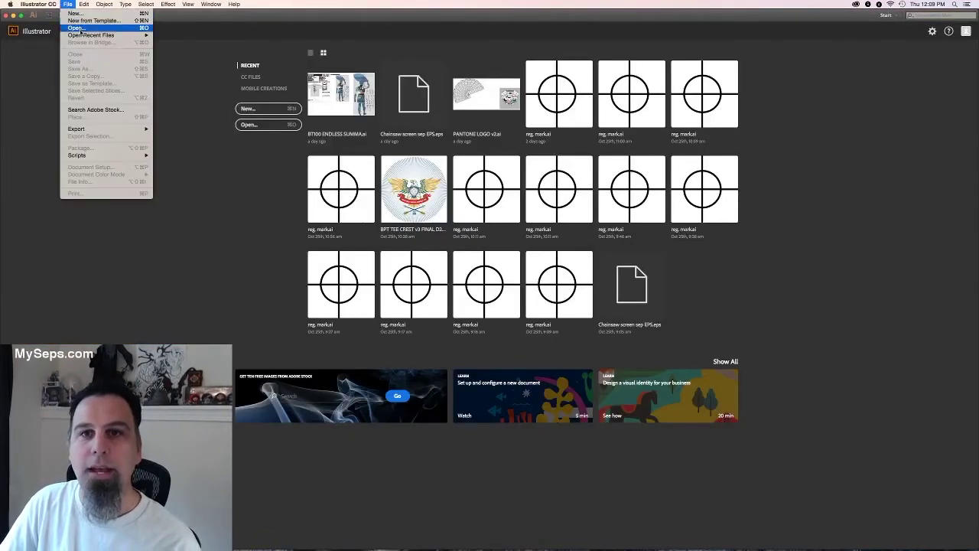
pyautogui.click(82, 14)
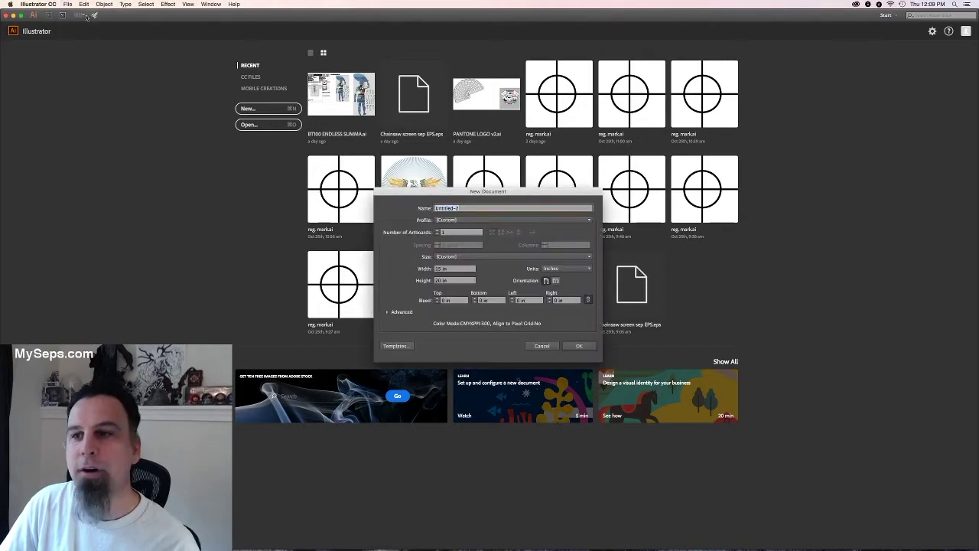
pyautogui.click(579, 346)
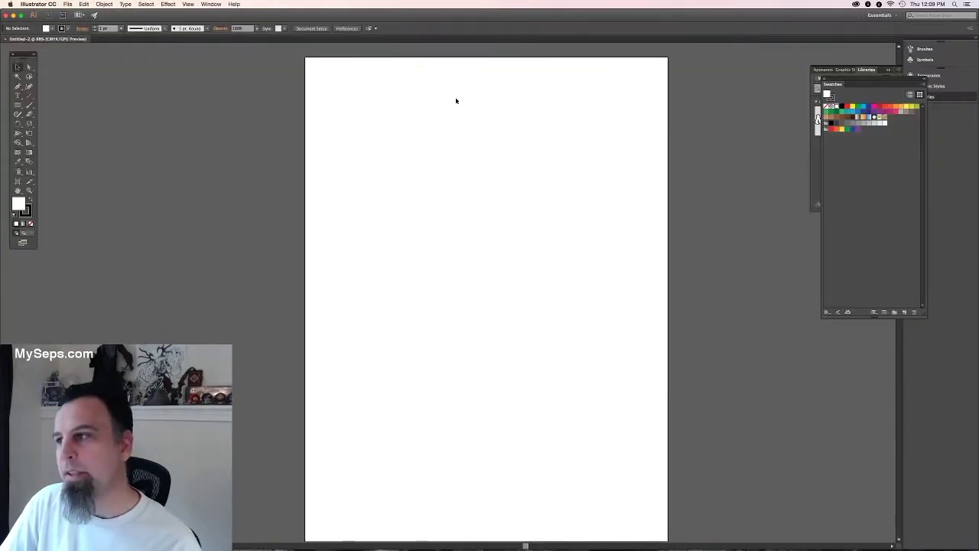
# Show the rulers and place a vertical guide at the artboard's horizontal center, at about 7.5 in.
pyautogui.moveTo(489, 156); pyautogui.dragTo(464, 151)
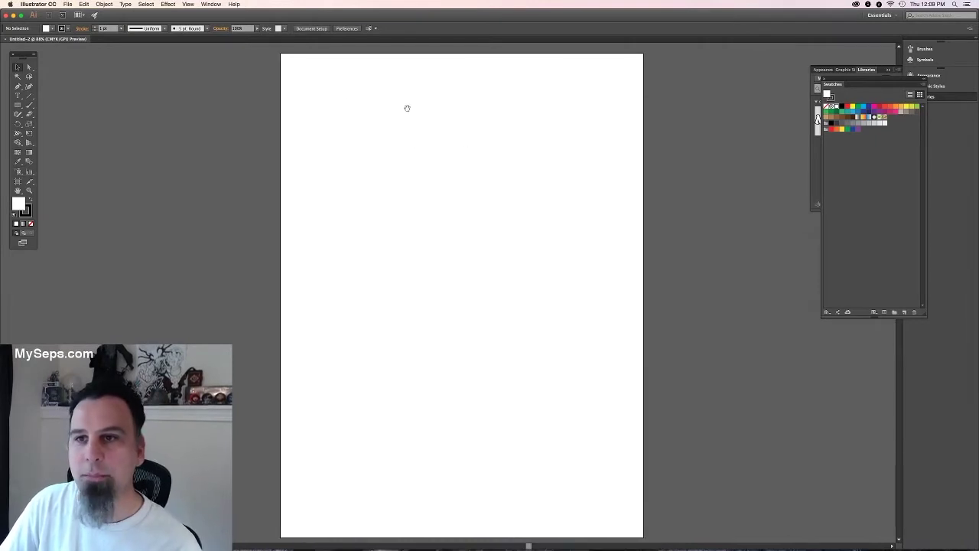
pyautogui.moveTo(418, 111); pyautogui.dragTo(418, 128)
pyautogui.click(68, 4)
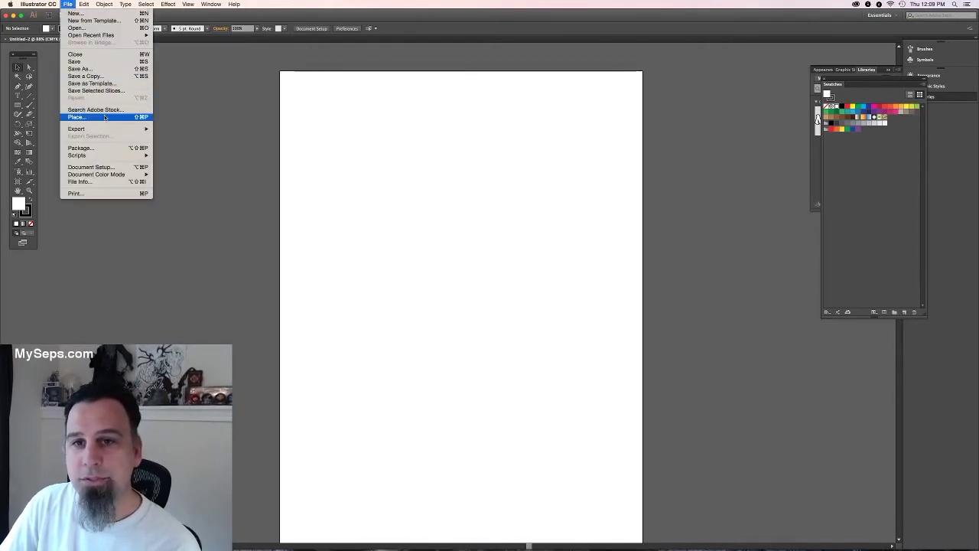
pyautogui.click(238, 184)
pyautogui.press('super+r')
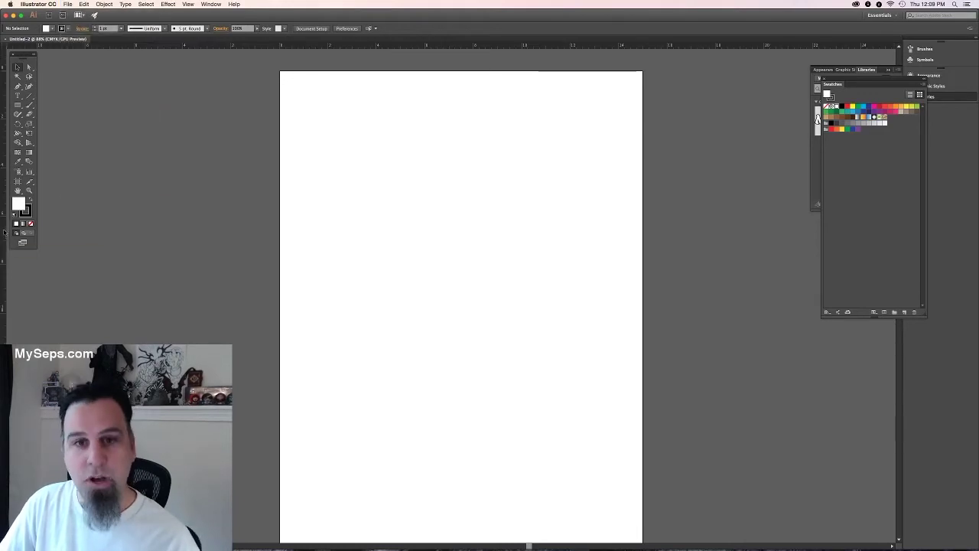
pyautogui.moveTo(4, 232); pyautogui.dragTo(461, 278)
# Place Mooserwirt Bier seps.eps from the Desktop on the artboard as a linked file.
pyautogui.click(67, 4)
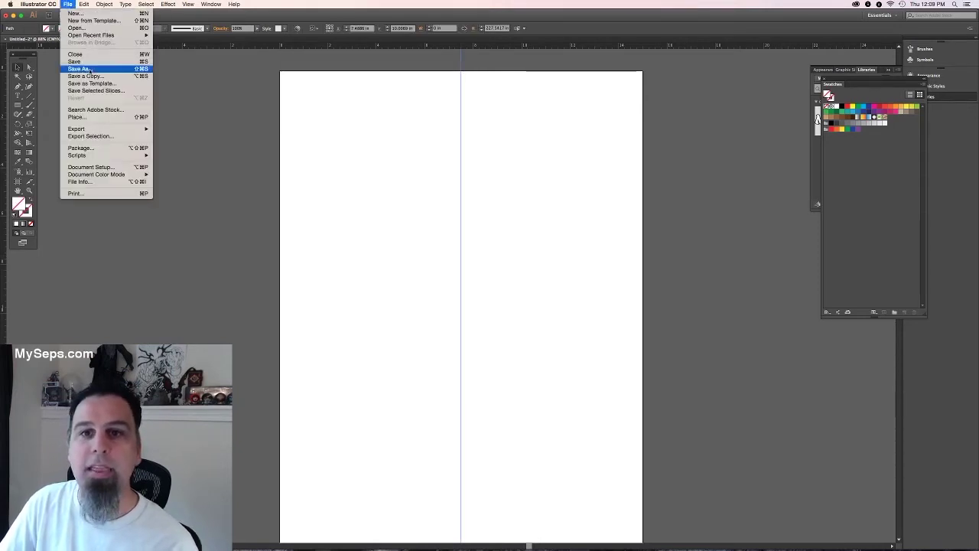
pyautogui.click(97, 118)
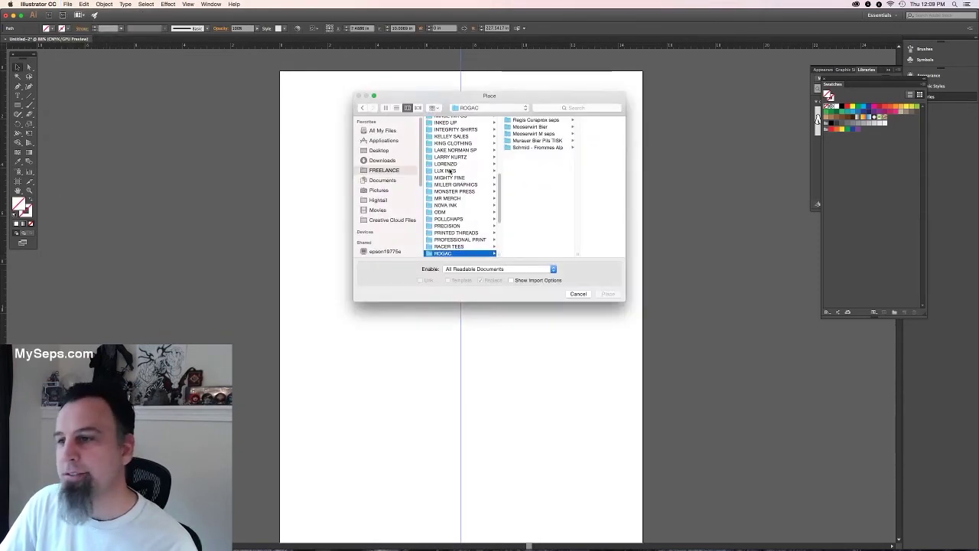
pyautogui.click(382, 160)
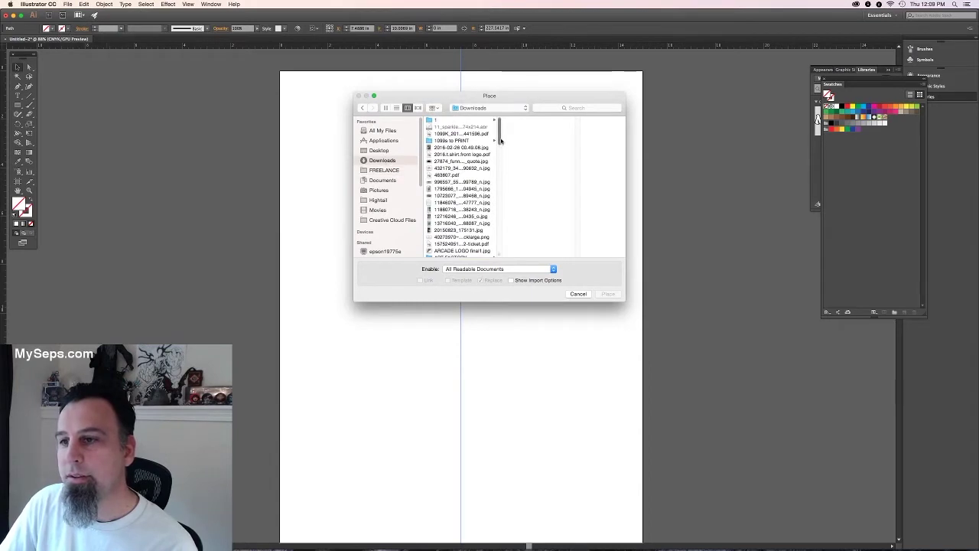
pyautogui.click(386, 152)
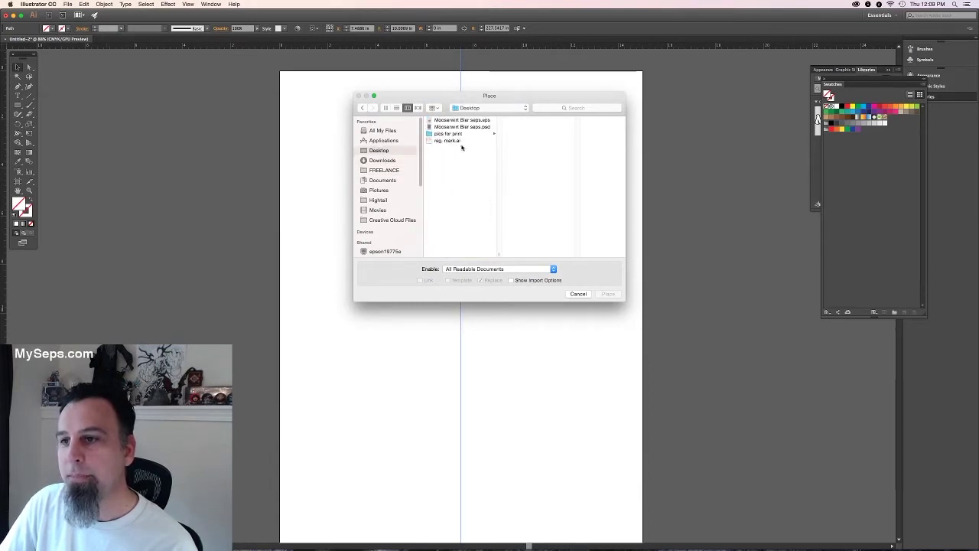
pyautogui.click(474, 120)
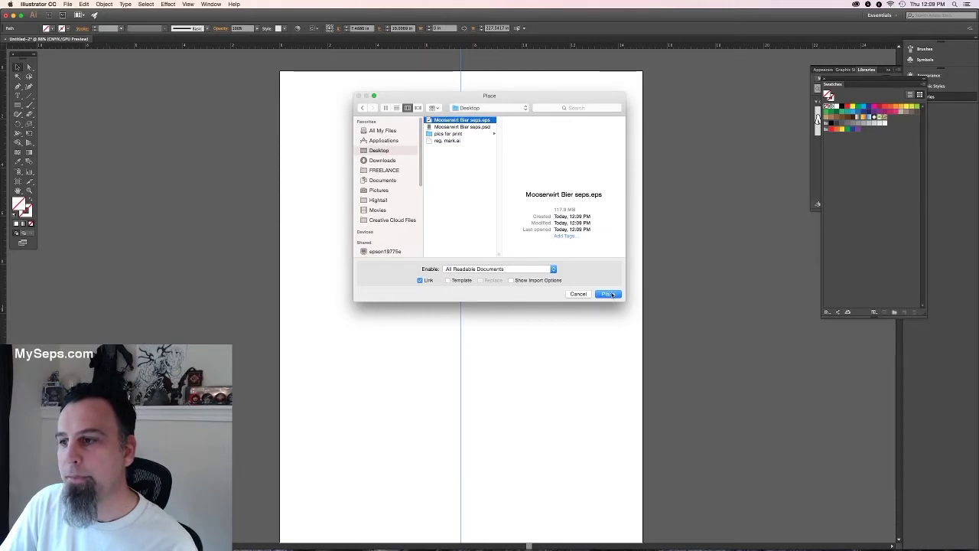
pyautogui.click(609, 295)
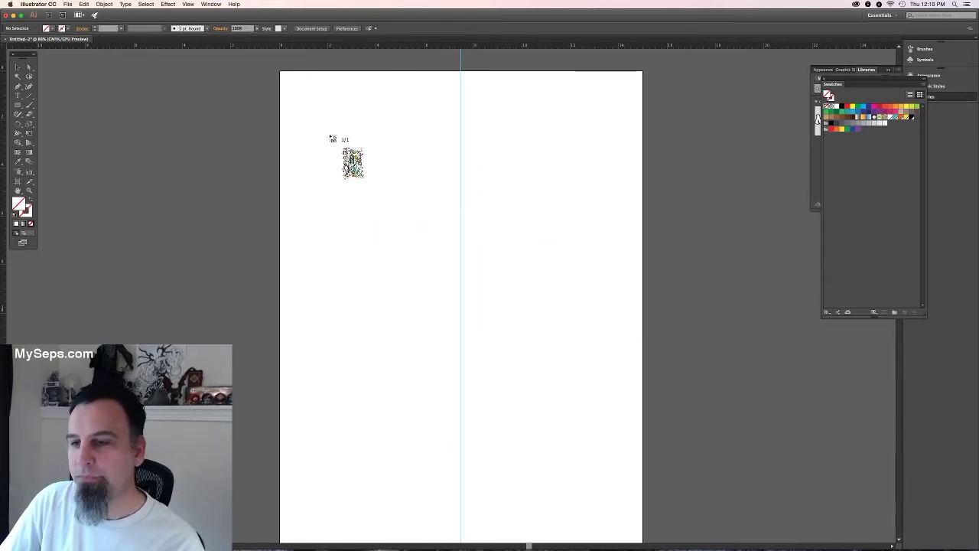
pyautogui.click(332, 139)
# Move the placed artwork up and over so it sits centered on the vertical guide, within the artboard.
pyautogui.scroll(-1, 459, 306)
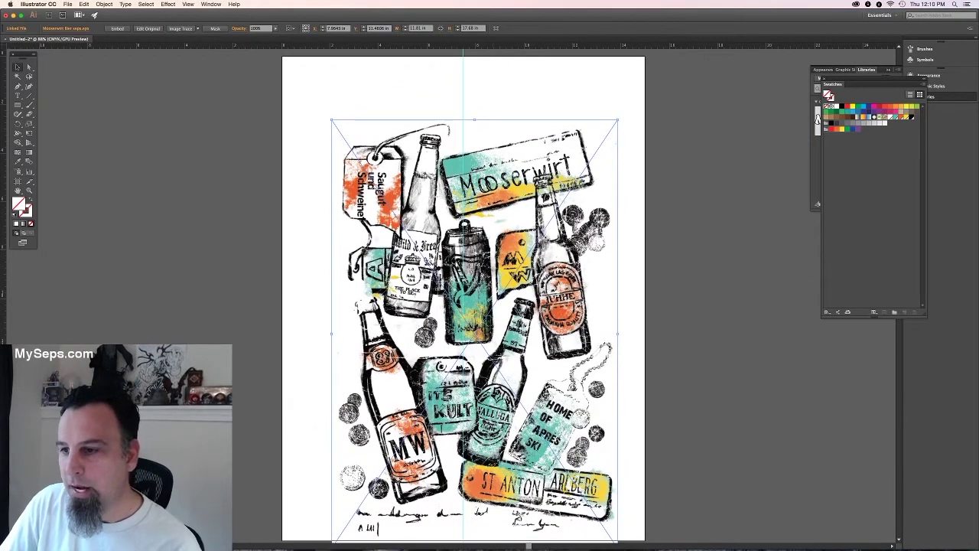
pyautogui.moveTo(480, 335); pyautogui.dragTo(469, 293)
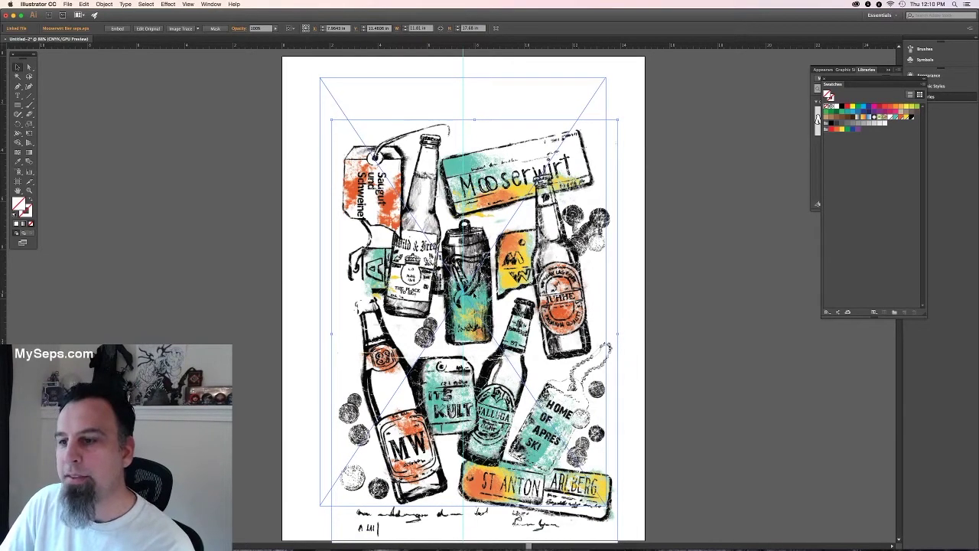
pyautogui.moveTo(469, 292); pyautogui.dragTo(469, 292)
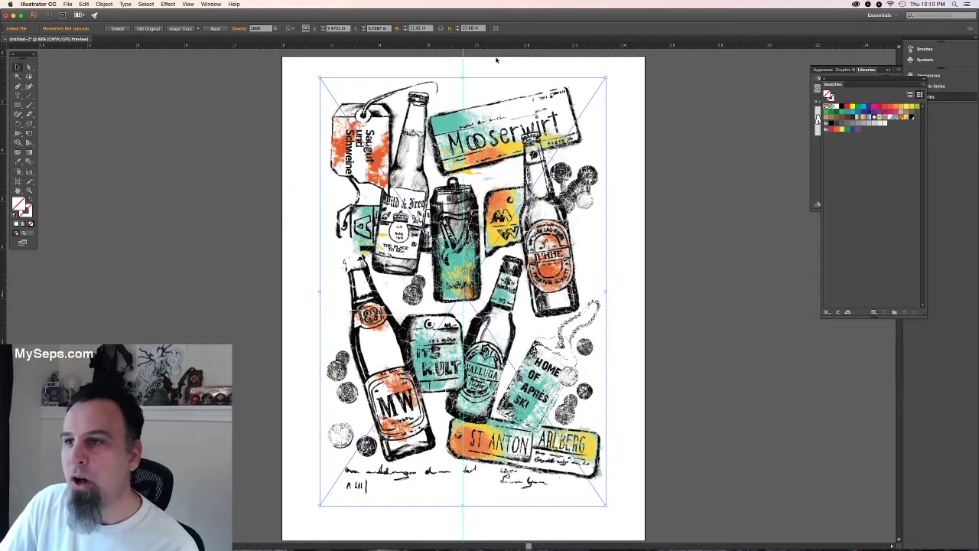
# Add horizontal guides along the top and bottom edges of the placed artwork.
pyautogui.moveTo(496, 46); pyautogui.dragTo(505, 77)
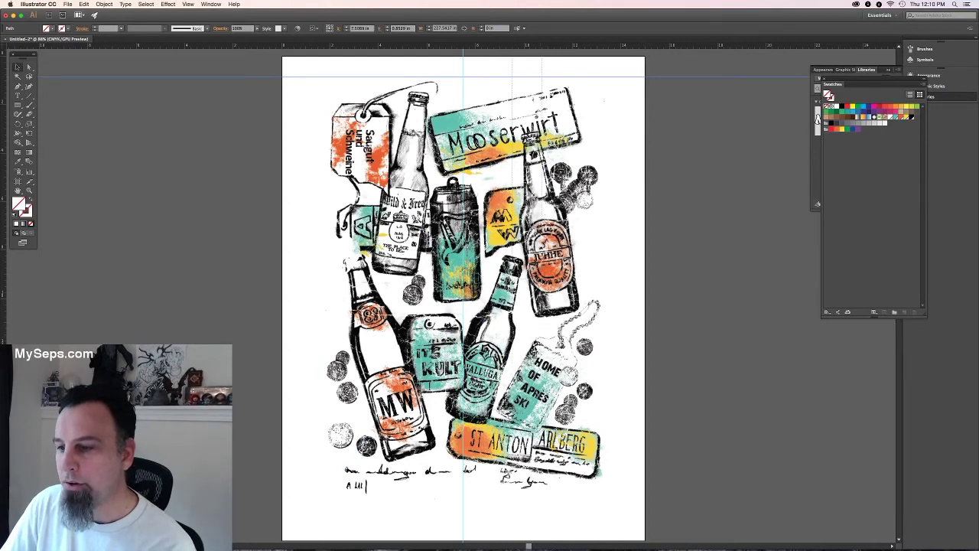
pyautogui.scroll(2, 564, 60)
pyautogui.moveTo(559, 46); pyautogui.dragTo(539, 534)
pyautogui.scroll(-2, 413, 451)
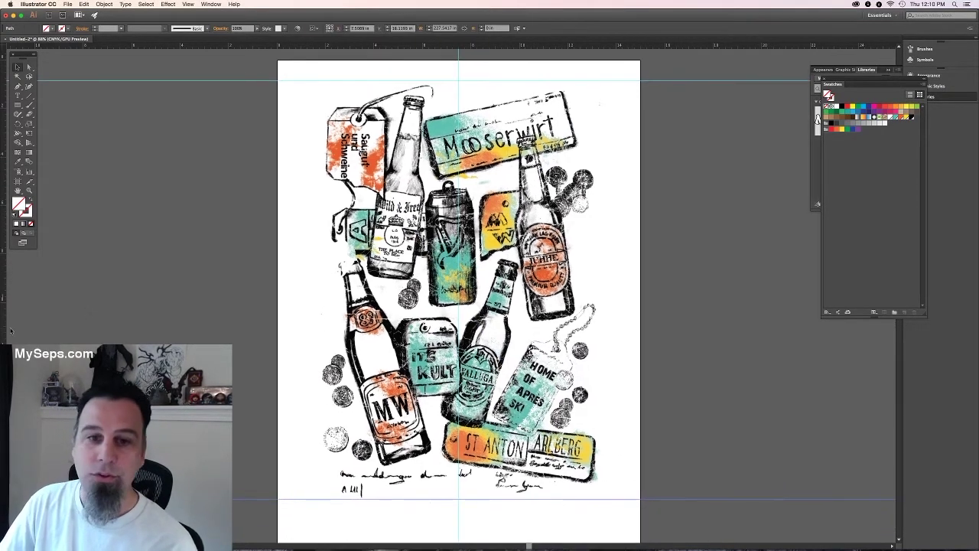
# Add vertical guides along the left and right edges of the placed artwork and deselect them.
pyautogui.moveTo(4, 337); pyautogui.dragTo(319, 367)
pyautogui.moveTo(2, 322); pyautogui.dragTo(605, 382)
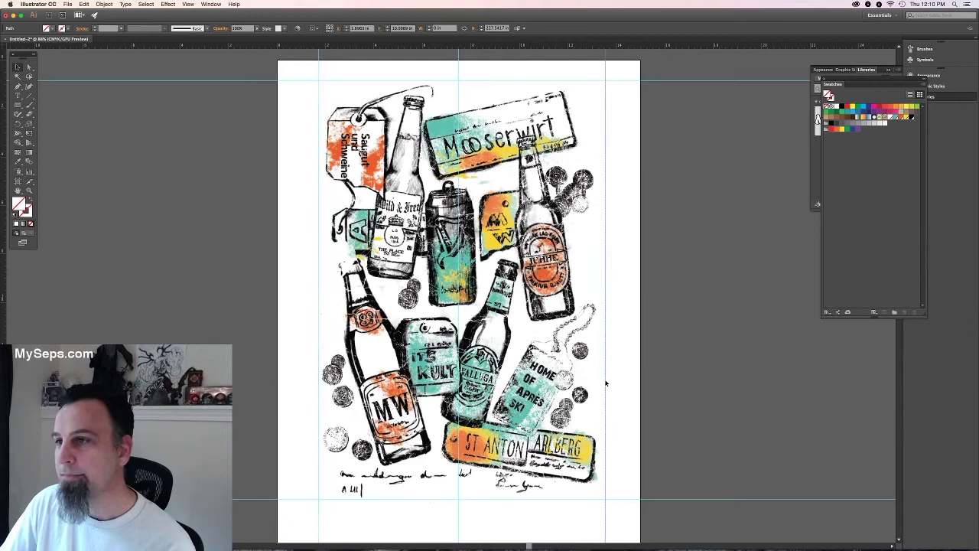
pyautogui.scroll(1, 646, 384)
pyautogui.click(651, 387)
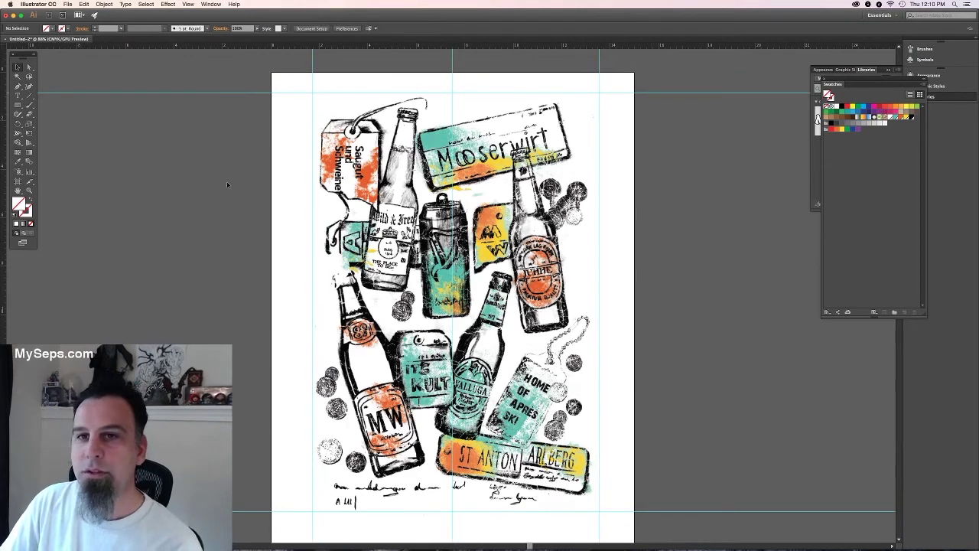
pyautogui.moveTo(320, 206); pyautogui.dragTo(311, 205)
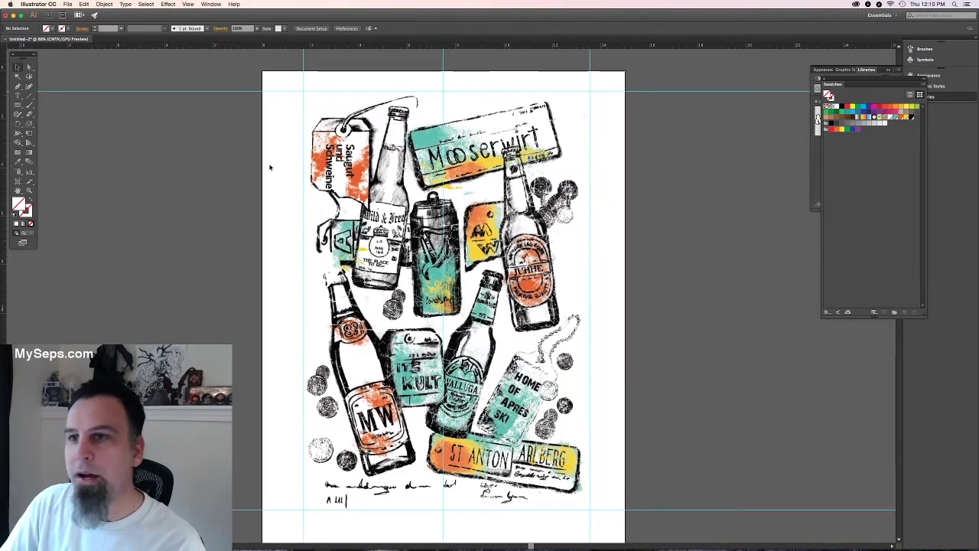
# Open reg. mark.ai from the Desktop and copy its registration mark.
pyautogui.click(68, 4)
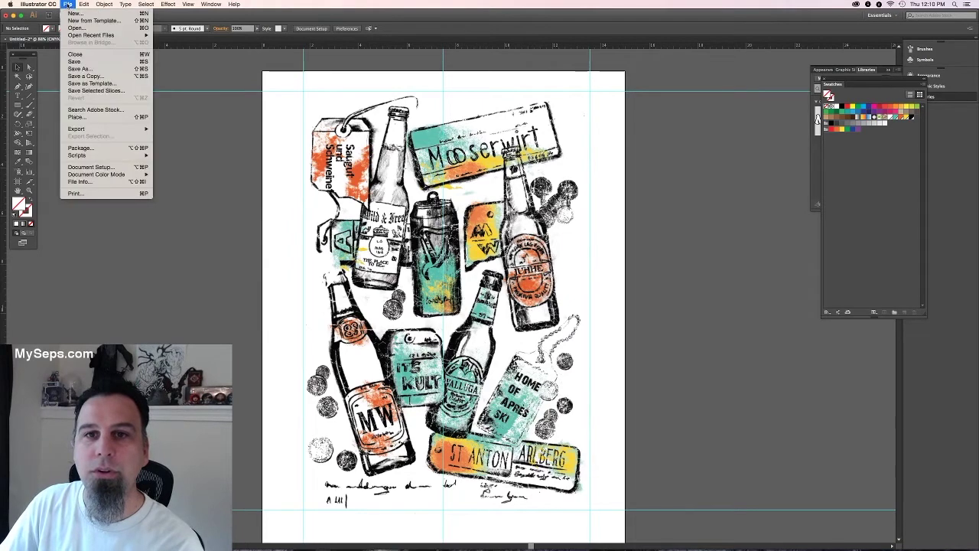
pyautogui.click(77, 26)
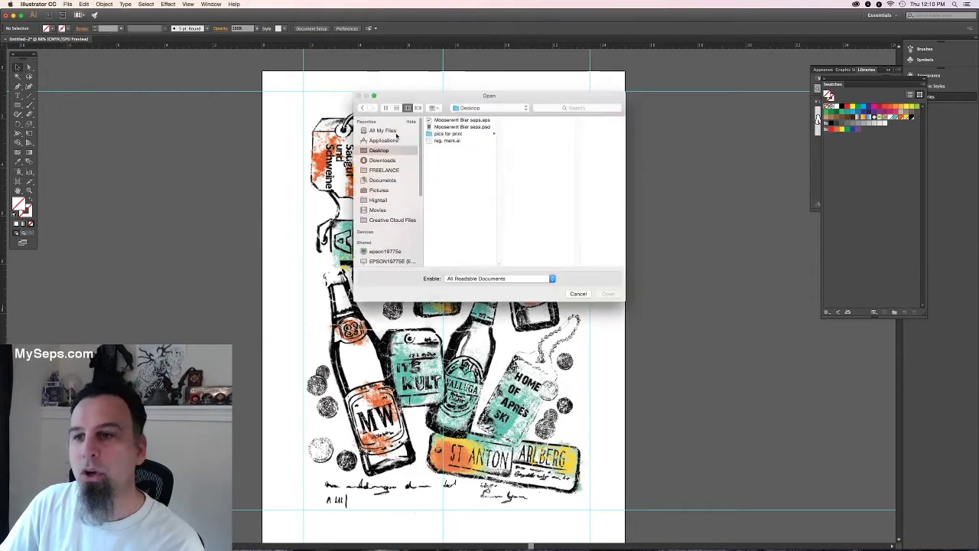
pyautogui.click(448, 141)
pyautogui.click(608, 293)
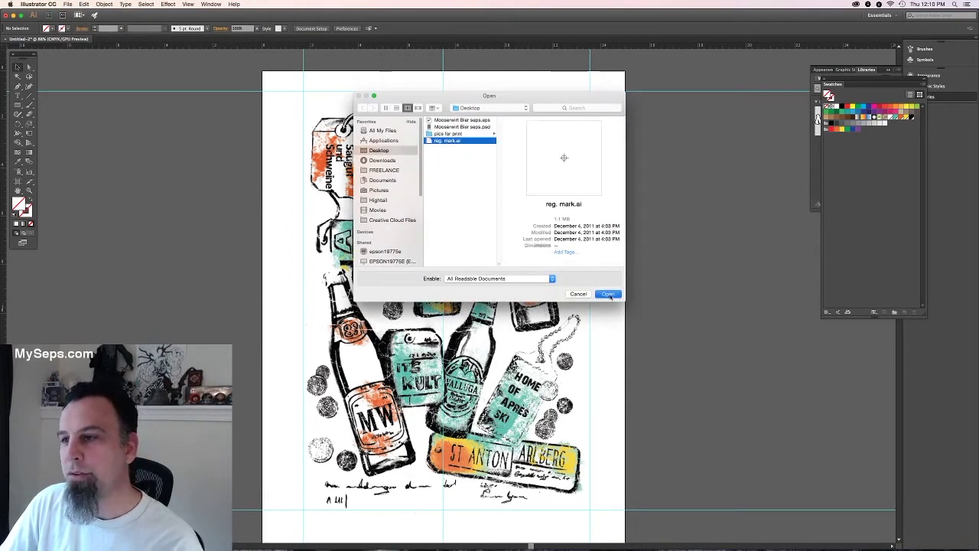
pyautogui.press('super+a')
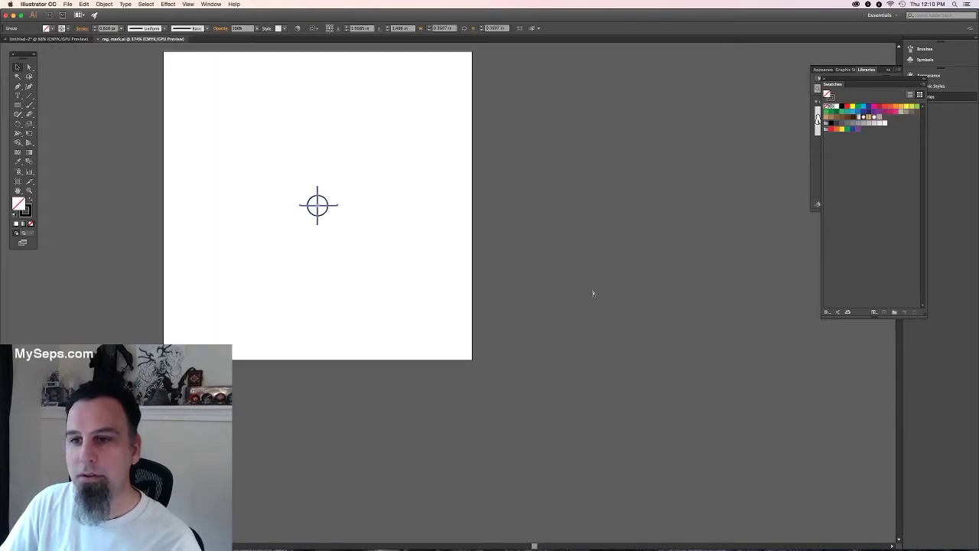
# Paste the registration mark into the artwork document and place it near the artwork's upper-left guide intersection.
pyautogui.click(72, 39)
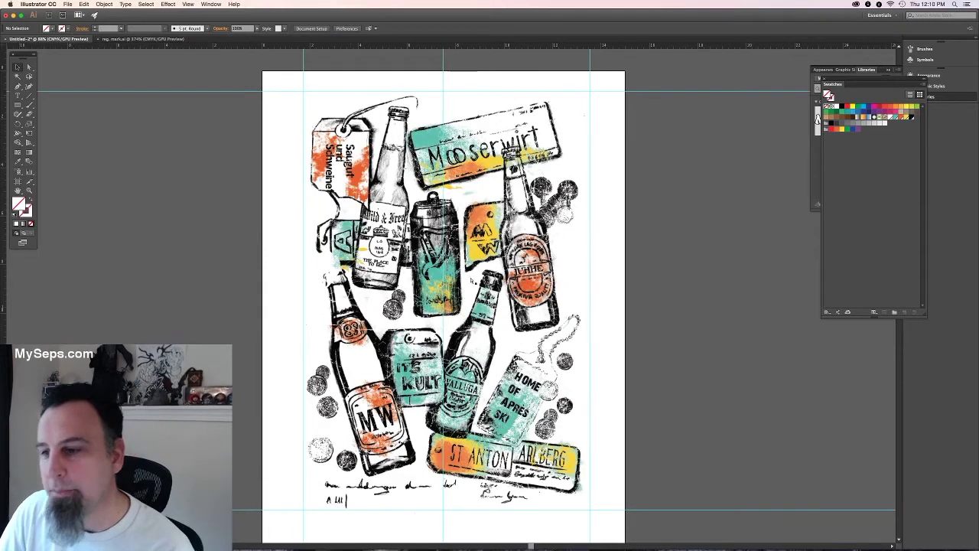
pyautogui.press('super+v')
pyautogui.moveTo(449, 297); pyautogui.dragTo(309, 88)
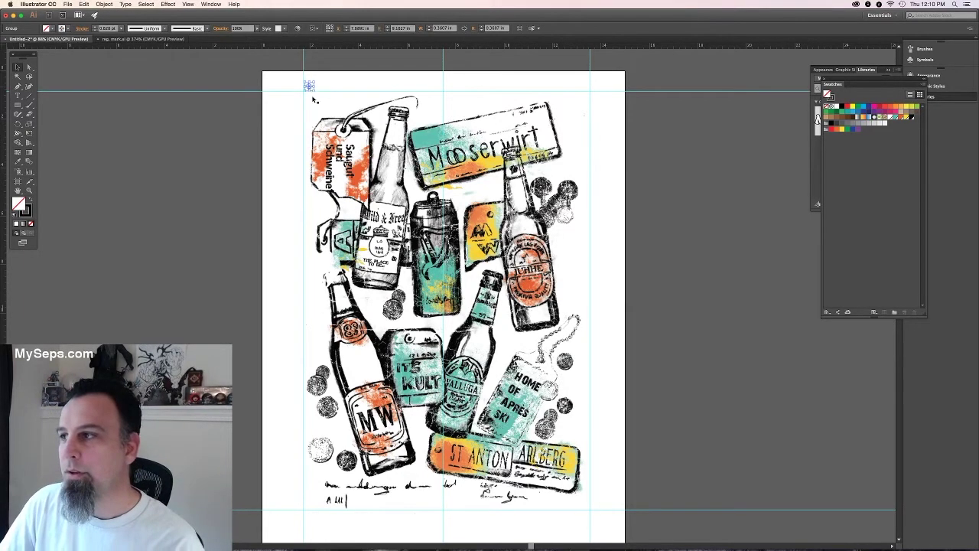
pyautogui.click(302, 90)
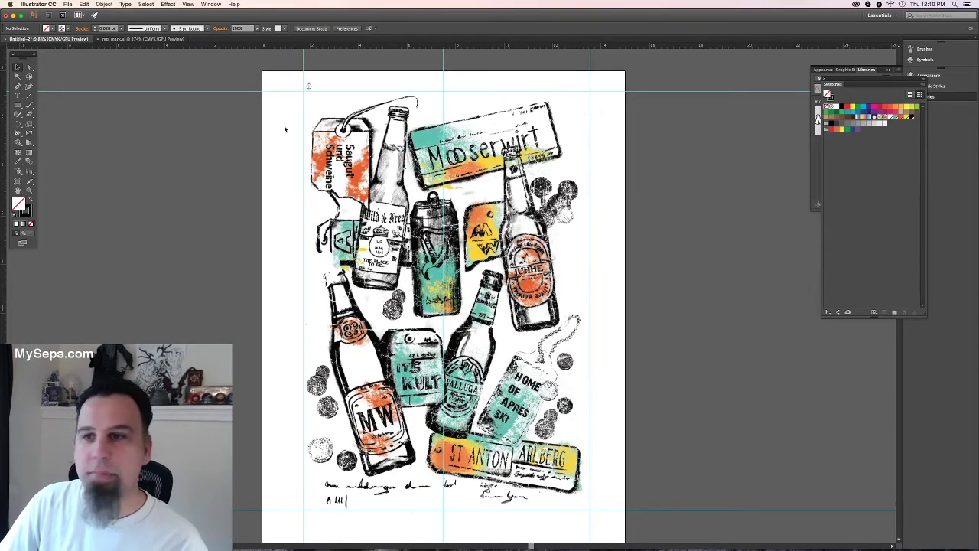
# Draw an unfilled circle about 0.24 in wide with the Ellipse tool, in the blank artboard corner beside the pasted registration mark.
pyautogui.moveTo(261, 74); pyautogui.dragTo(513, 259)
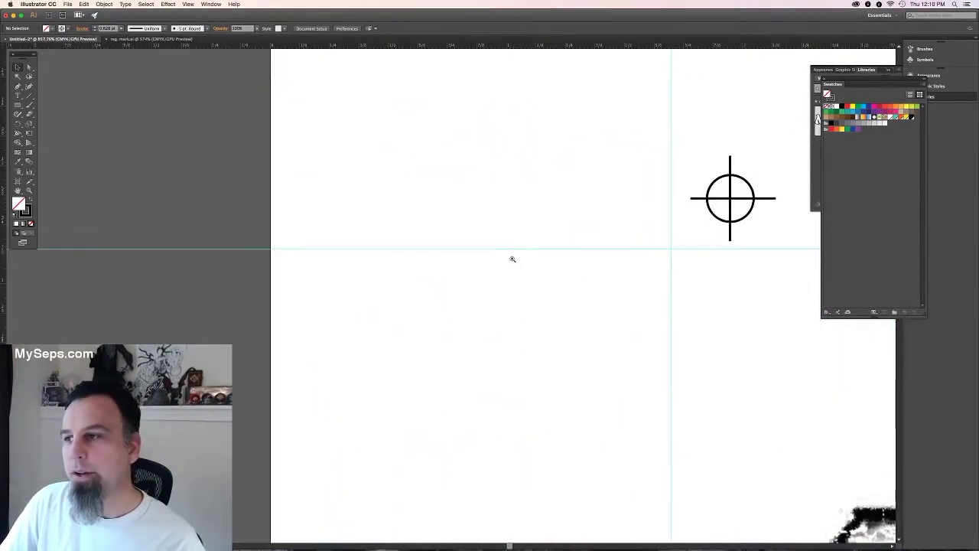
pyautogui.moveTo(514, 217); pyautogui.dragTo(381, 203)
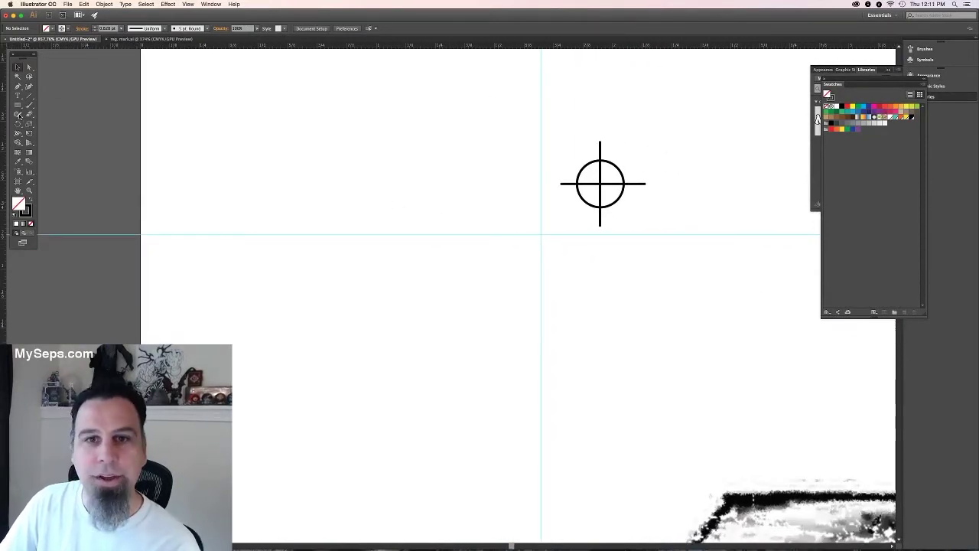
pyautogui.moveTo(18, 115); pyautogui.dragTo(46, 112)
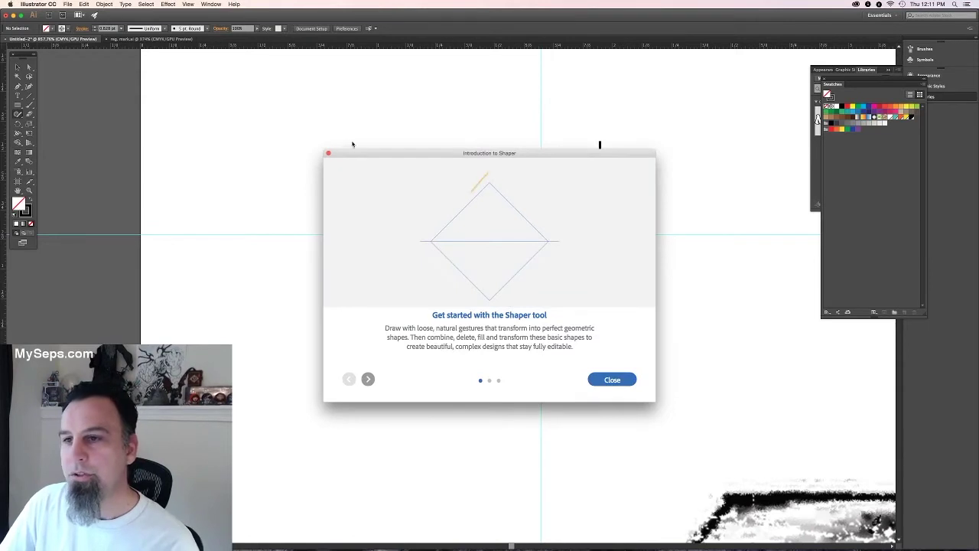
pyautogui.click(329, 153)
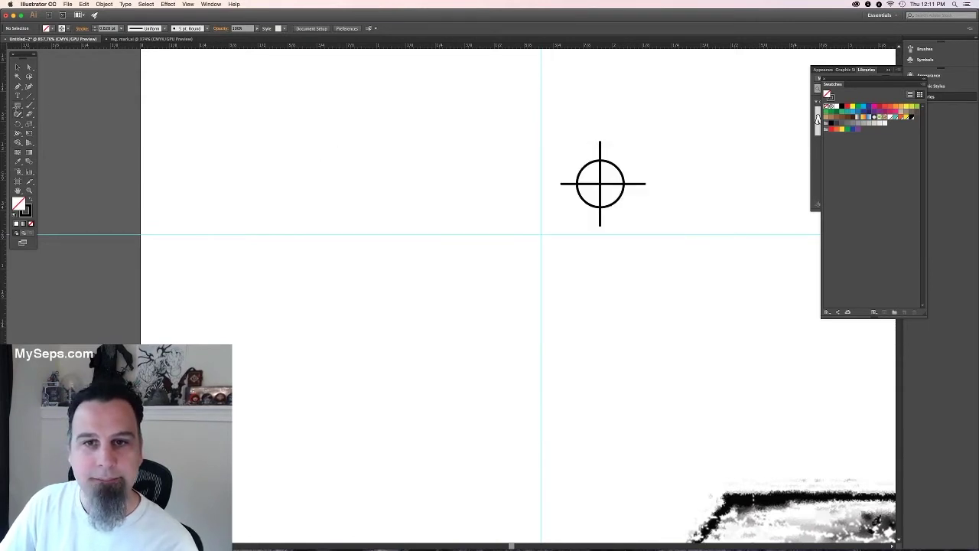
pyautogui.moveTo(18, 106); pyautogui.dragTo(40, 120)
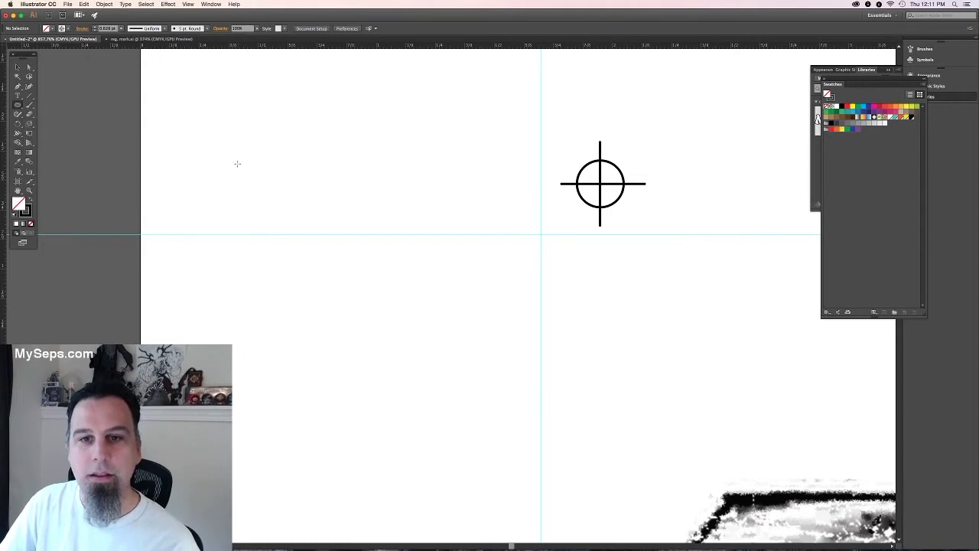
pyautogui.moveTo(204, 126); pyautogui.dragTo(263, 184)
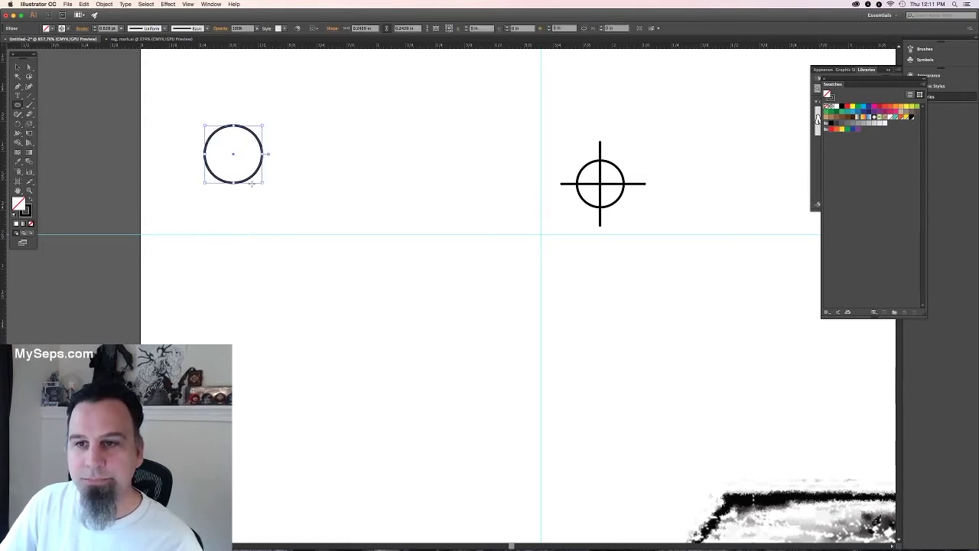
pyautogui.click(17, 67)
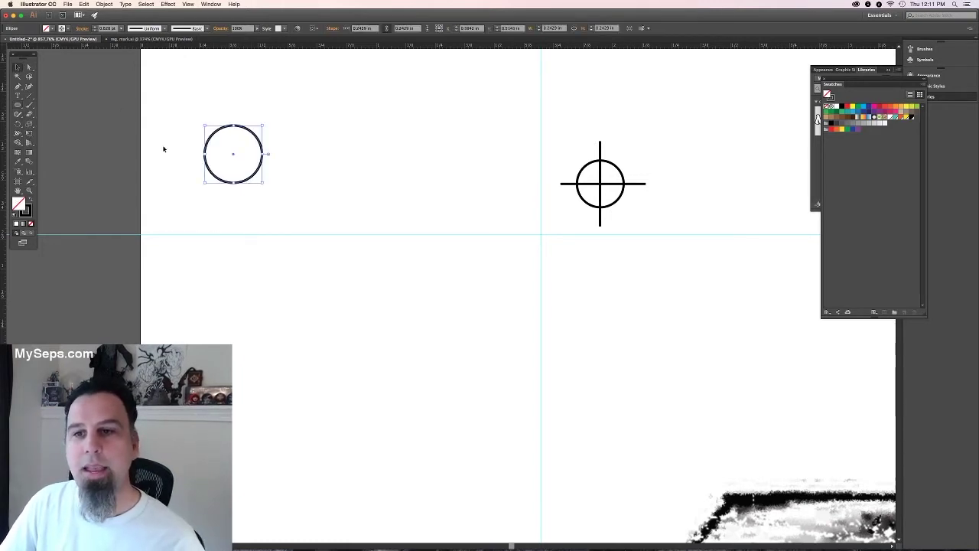
# Examine the drawn circle's stroke color and the available swatches, leaving the circle deselected.
pyautogui.click(164, 150)
pyautogui.click(26, 216)
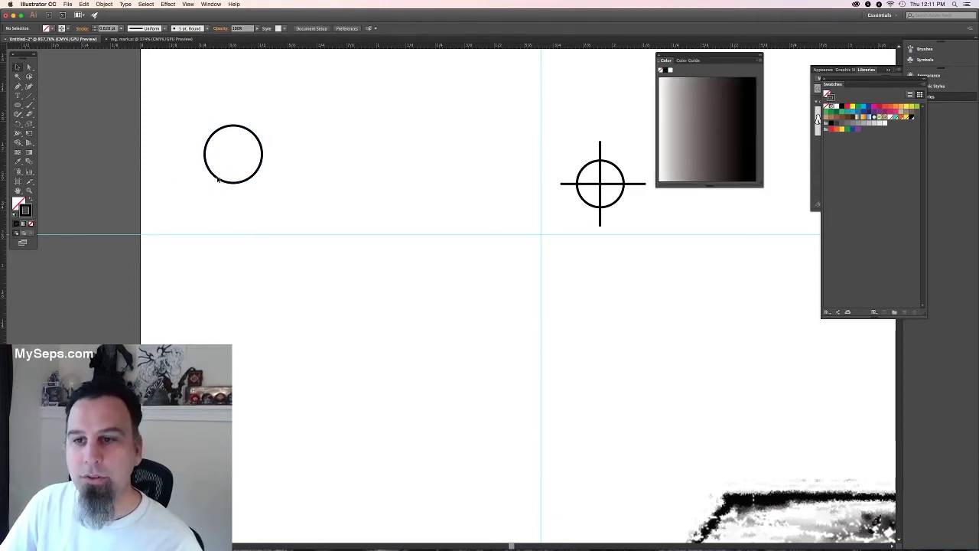
pyautogui.moveTo(161, 114); pyautogui.dragTo(278, 196)
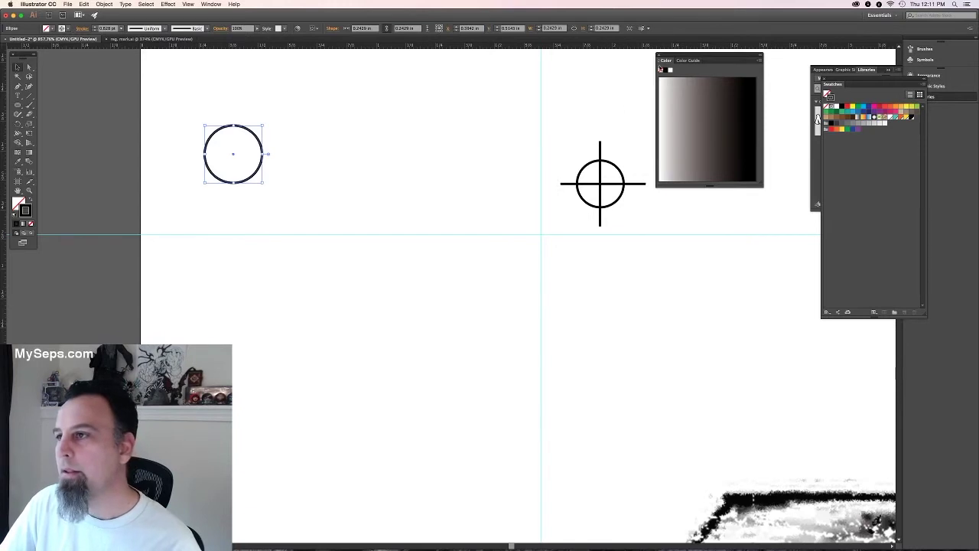
pyautogui.click(658, 55)
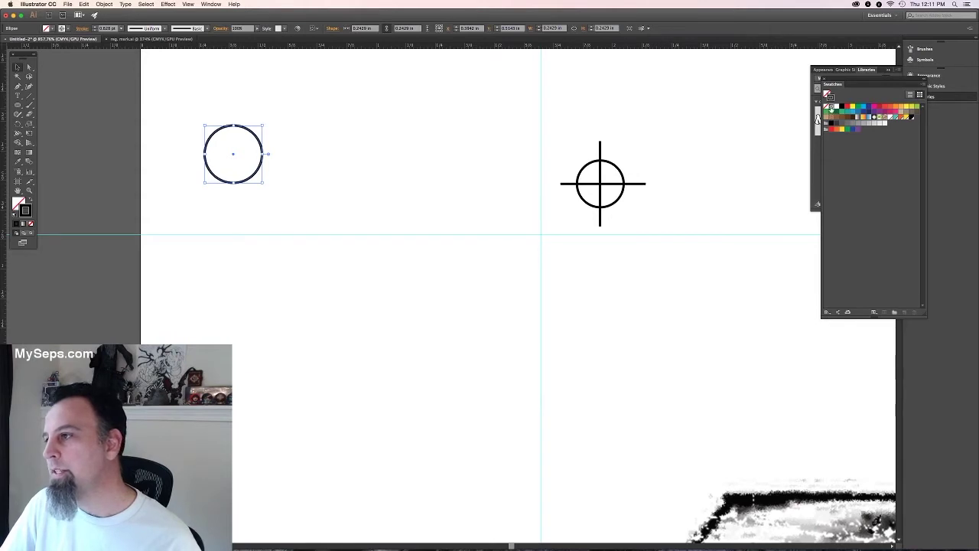
pyautogui.click(327, 165)
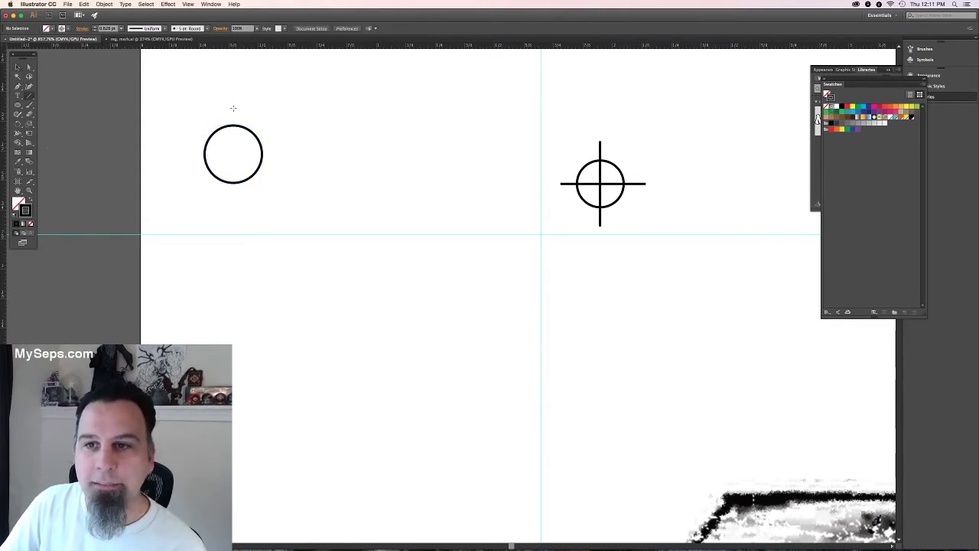
# Draw a vertical line about 0.42 in long and a horizontal line about 0.455 in long crossing at the circle's center.
pyautogui.moveTo(233, 106); pyautogui.dragTo(240, 158)
pyautogui.moveTo(239, 195); pyautogui.dragTo(233, 205)
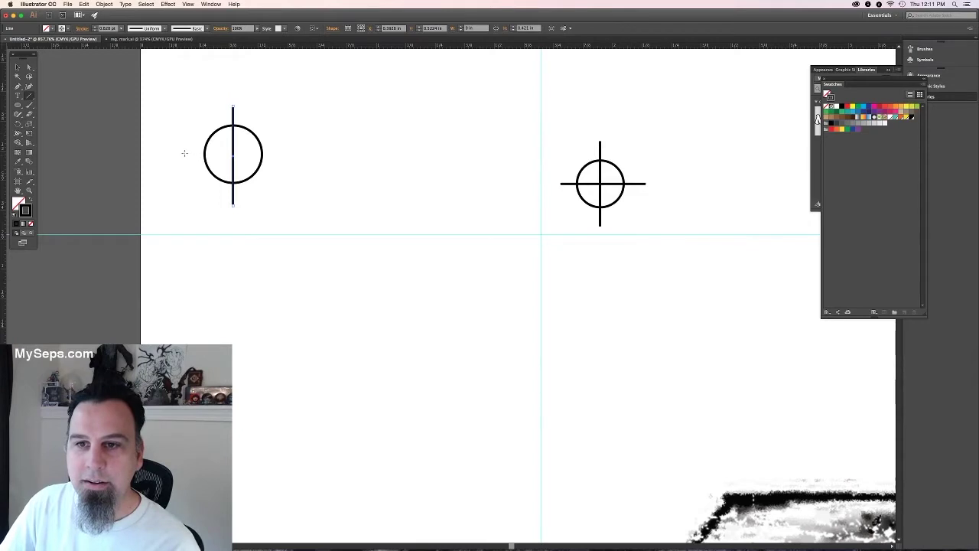
pyautogui.moveTo(184, 153); pyautogui.dragTo(291, 153)
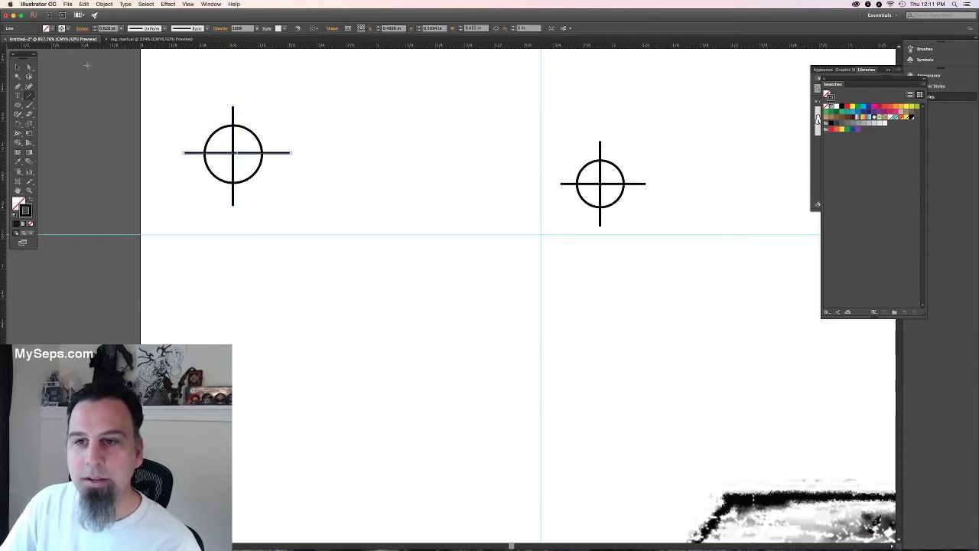
pyautogui.click(16, 67)
pyautogui.click(186, 101)
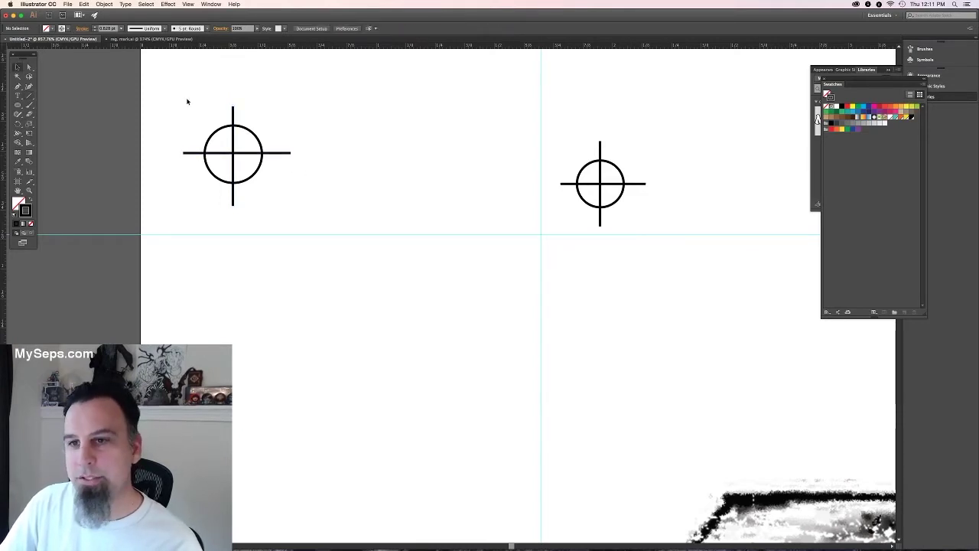
# Select the hand-drawn registration mark, try a 1 pt stroke weight, and reduce it to 0.5 pt.
pyautogui.moveTo(186, 101); pyautogui.dragTo(283, 189)
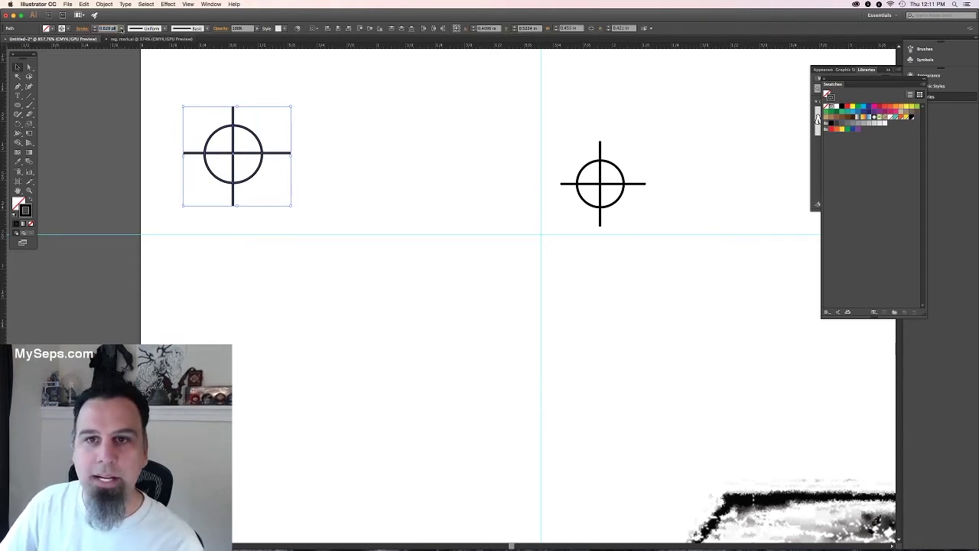
pyautogui.write('1')
pyautogui.press('Return')
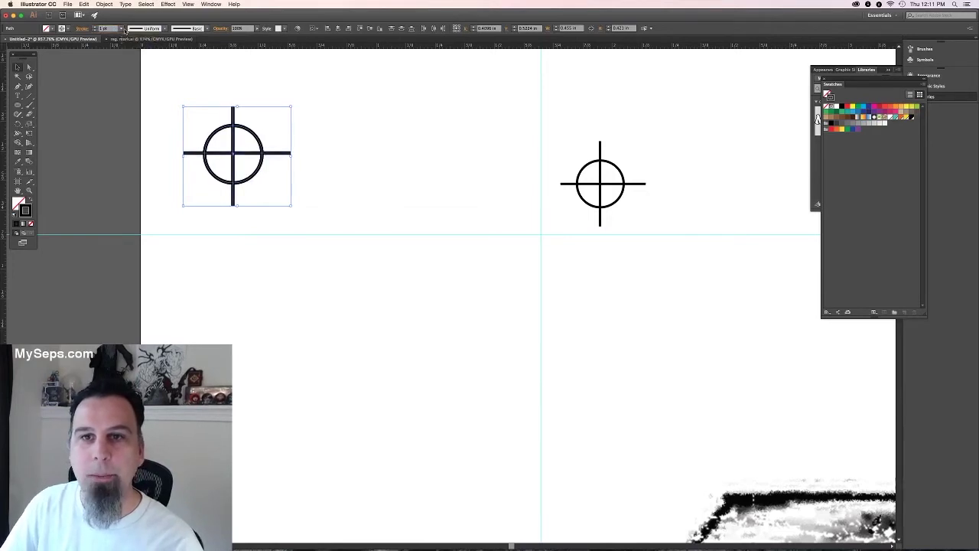
pyautogui.write('.5')
pyautogui.press('Return')
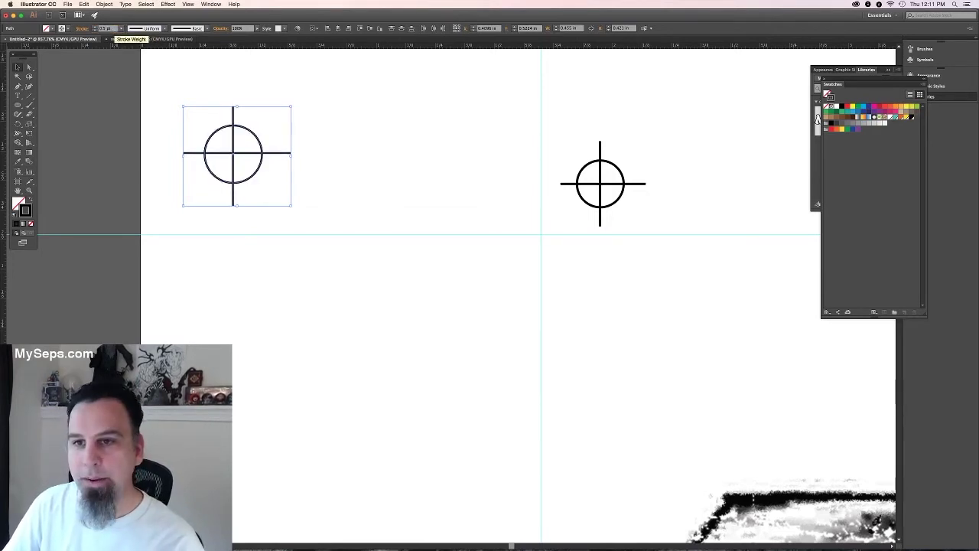
# Delete the hand-drawn circle and crossing lines, keeping the pasted registration mark.
pyautogui.moveTo(181, 101); pyautogui.dragTo(300, 213)
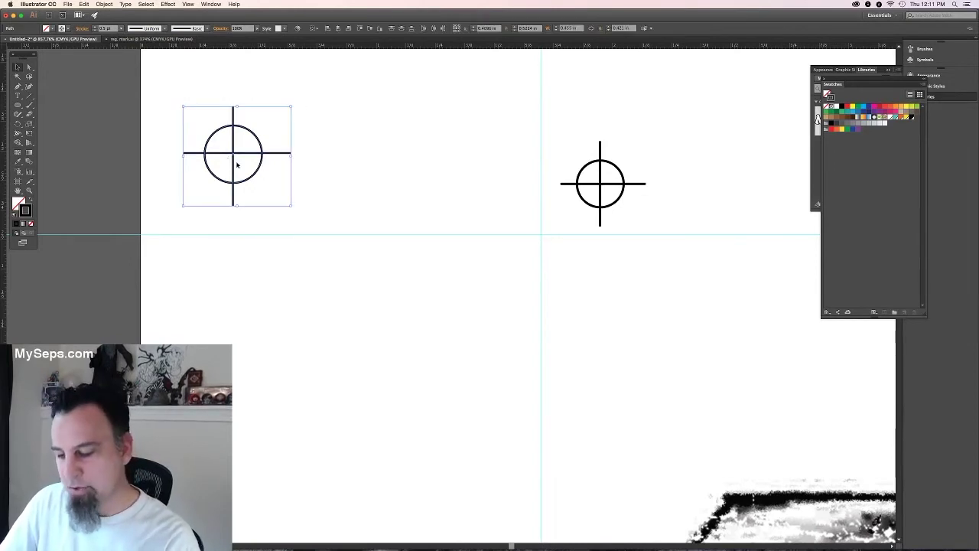
pyautogui.press('Delete')
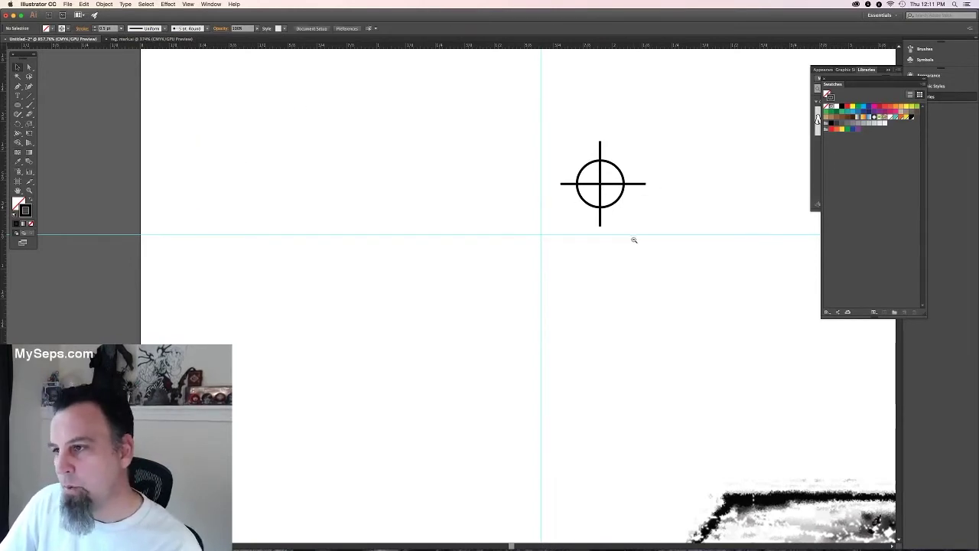
pyautogui.keyDown('alt'); pyautogui.keyDown('super'); pyautogui.click(637, 241); pyautogui.keyUp('super'); pyautogui.keyUp('alt')
pyautogui.keyDown('super'); pyautogui.click(643, 250); pyautogui.keyUp('super')
pyautogui.keyDown('super'); pyautogui.click(643, 251); pyautogui.keyUp('super')
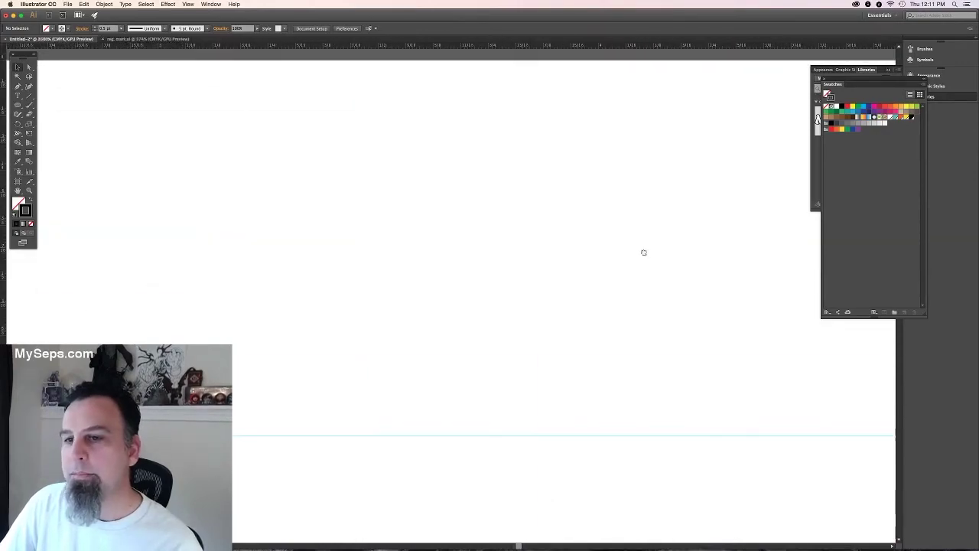
# Duplicate the registration mark and place the copy at the artwork's upper-right corner, beside the right vertical guide and level with the original.
pyautogui.keyDown('alt'); pyautogui.keyDown('super'); pyautogui.click(574, 256); pyautogui.keyUp('super'); pyautogui.keyUp('alt')
pyautogui.keyDown('alt'); pyautogui.keyDown('super'); pyautogui.click(574, 256); pyautogui.keyUp('super'); pyautogui.keyUp('alt')
pyautogui.keyDown('alt'); pyautogui.keyDown('super'); pyautogui.click(575, 262); pyautogui.keyUp('super'); pyautogui.keyUp('alt')
pyautogui.moveTo(570, 367); pyautogui.dragTo(593, 210)
pyautogui.keyDown('alt'); pyautogui.keyDown('super'); pyautogui.click(573, 227); pyautogui.keyUp('super'); pyautogui.keyUp('alt')
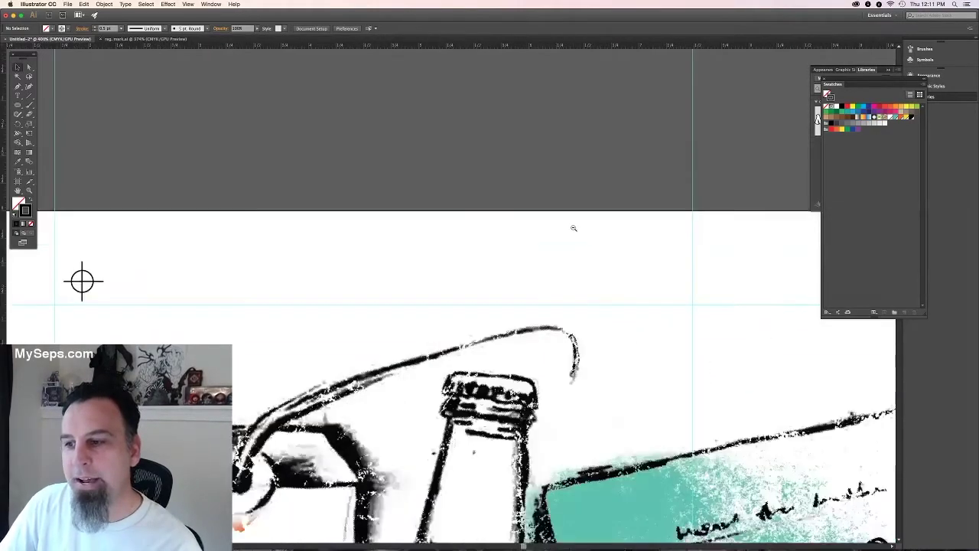
pyautogui.keyDown('alt'); pyautogui.keyDown('super'); pyautogui.click(576, 229); pyautogui.keyUp('super'); pyautogui.keyUp('alt')
pyautogui.keyDown('alt'); pyautogui.keyDown('super'); pyautogui.click(580, 234); pyautogui.keyUp('super'); pyautogui.keyUp('alt')
pyautogui.moveTo(641, 341); pyautogui.dragTo(641, 228)
pyautogui.keyDown('alt'); pyautogui.keyDown('super'); pyautogui.click(637, 237); pyautogui.keyUp('super'); pyautogui.keyUp('alt')
pyautogui.moveTo(551, 327); pyautogui.dragTo(662, 104)
pyautogui.keyDown('alt'); pyautogui.keyDown('super'); pyautogui.click(551, 141); pyautogui.keyUp('super'); pyautogui.keyUp('alt')
pyautogui.moveTo(550, 280); pyautogui.dragTo(613, 115)
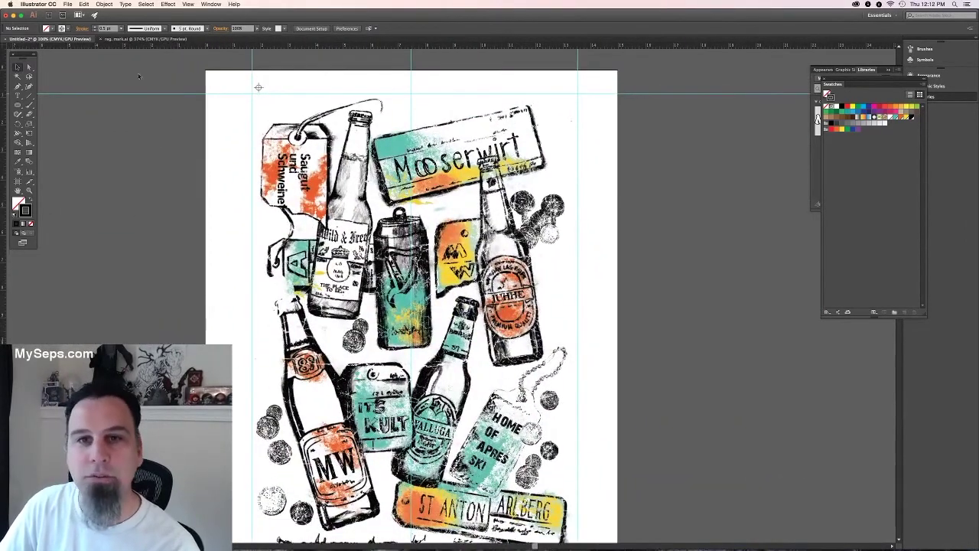
pyautogui.click(259, 88)
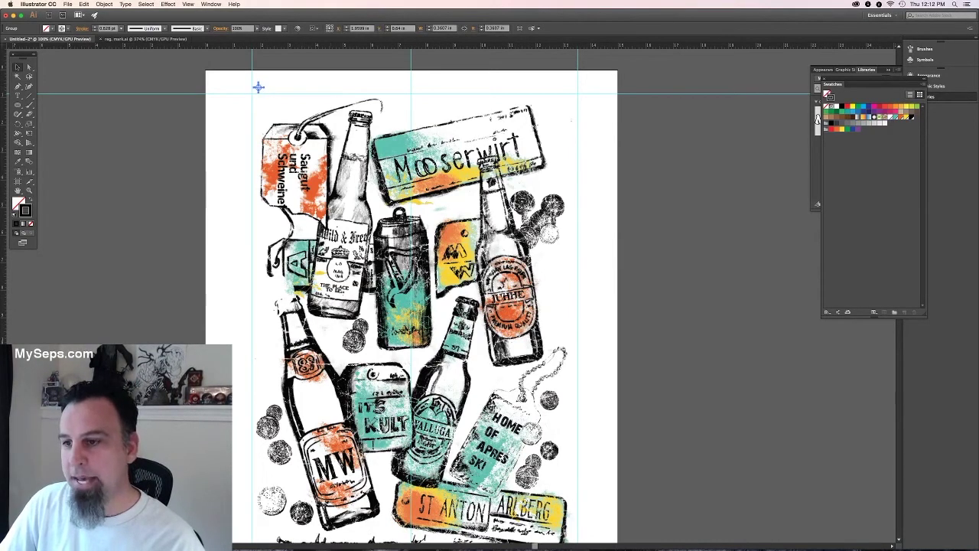
pyautogui.press('super+c')
pyautogui.press('super+v')
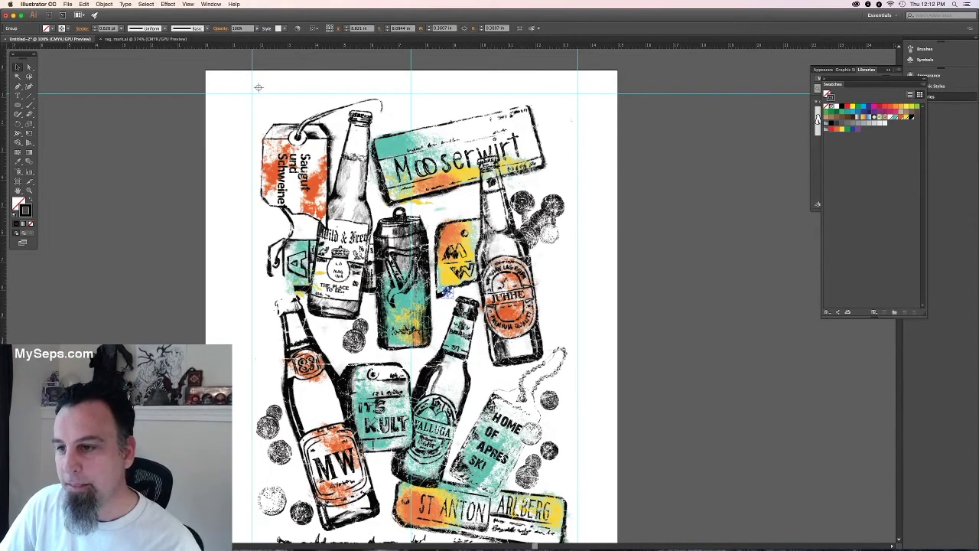
pyautogui.moveTo(479, 227); pyautogui.dragTo(570, 87)
# Duplicate both upper registration marks together and place the pair just below the lower horizontal guide, aligned with the upper marks.
pyautogui.keyDown('shift'); pyautogui.click(259, 89); pyautogui.keyUp('shift')
pyautogui.scroll(-3, 592, 378)
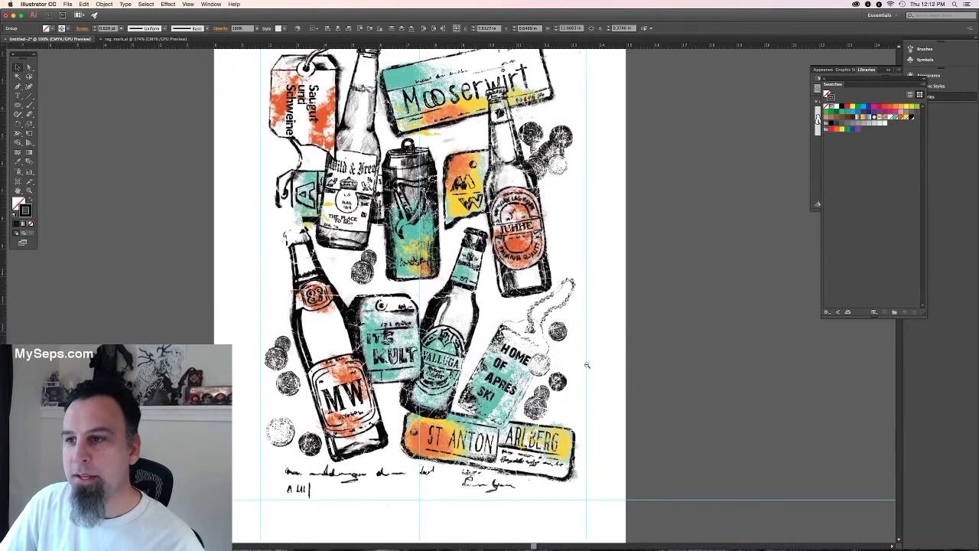
pyautogui.press('super+minus')
pyautogui.moveTo(654, 424); pyautogui.dragTo(567, 378)
pyautogui.scroll(2, 567, 378)
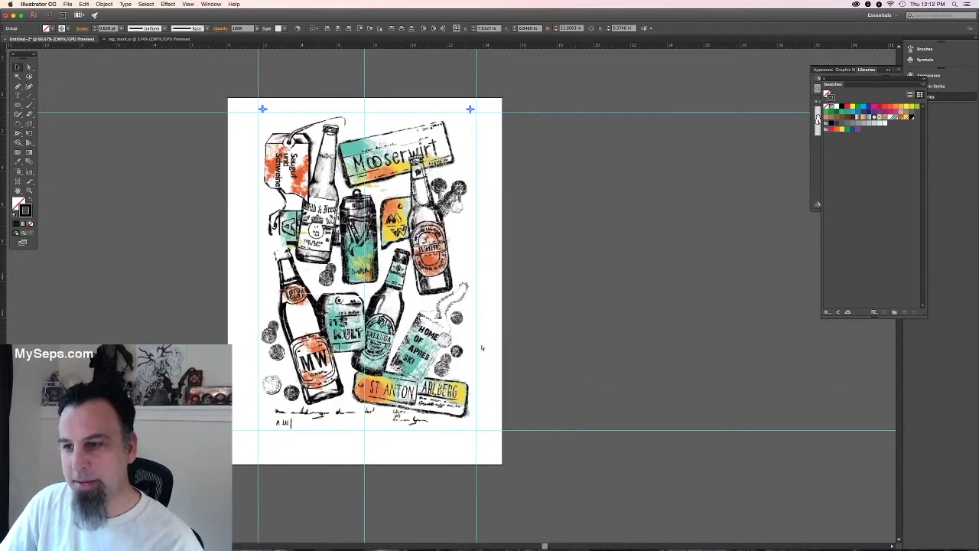
pyautogui.press('super+c')
pyautogui.press('super+v')
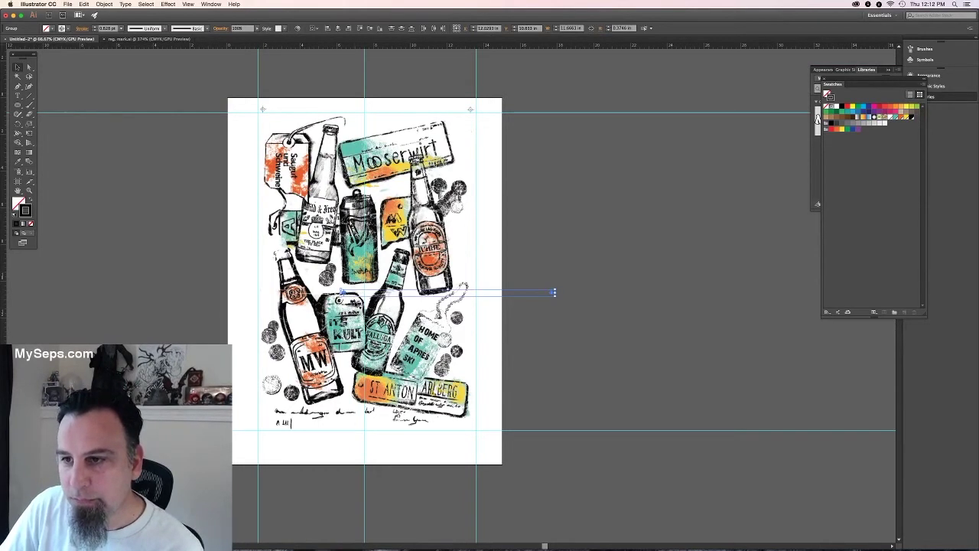
pyautogui.moveTo(554, 293); pyautogui.dragTo(470, 437)
pyautogui.click(462, 453)
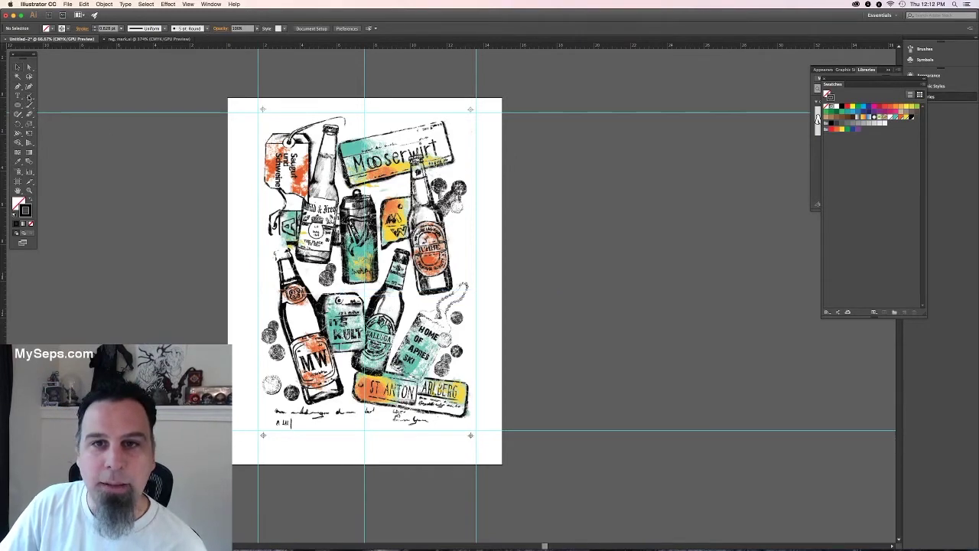
# Draw short vertical center marks on the middle guide, about 0.375 in long above the artwork and about 0.31 in below it.
pyautogui.click(30, 97)
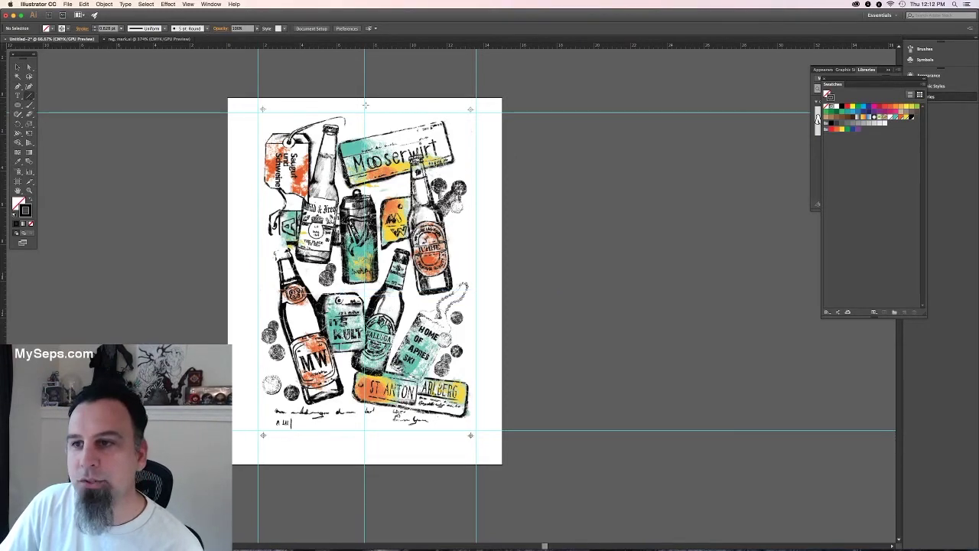
pyautogui.moveTo(364, 111); pyautogui.dragTo(364, 104)
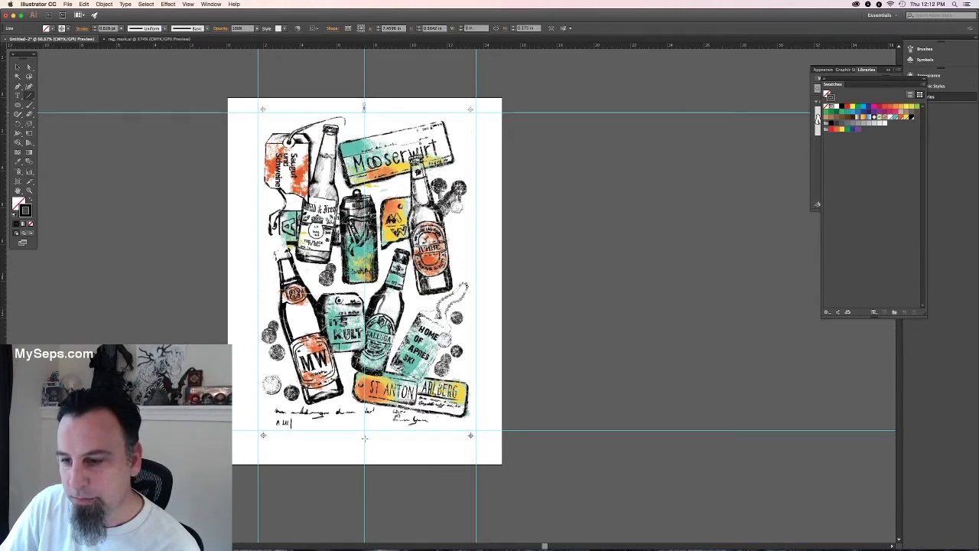
pyautogui.moveTo(364, 438); pyautogui.dragTo(364, 432)
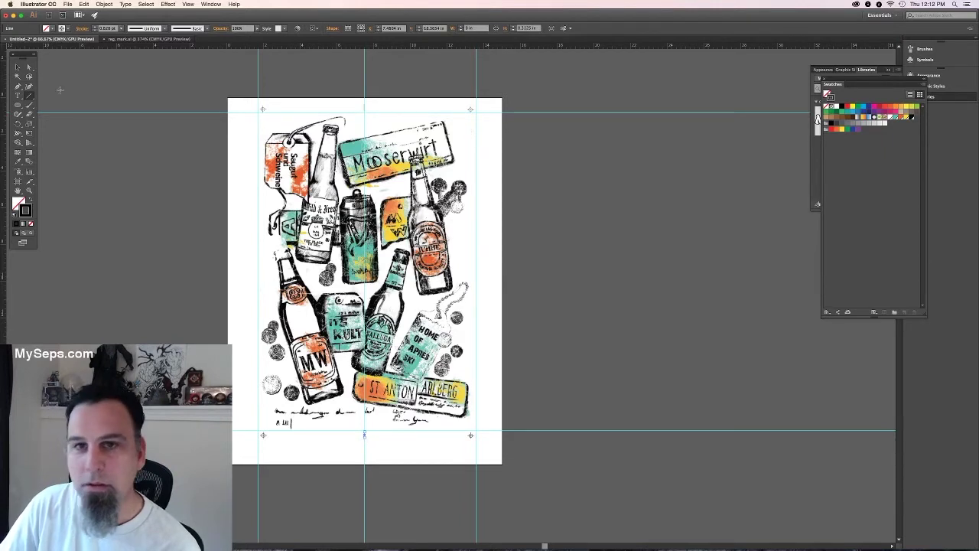
pyautogui.click(18, 66)
pyautogui.click(91, 72)
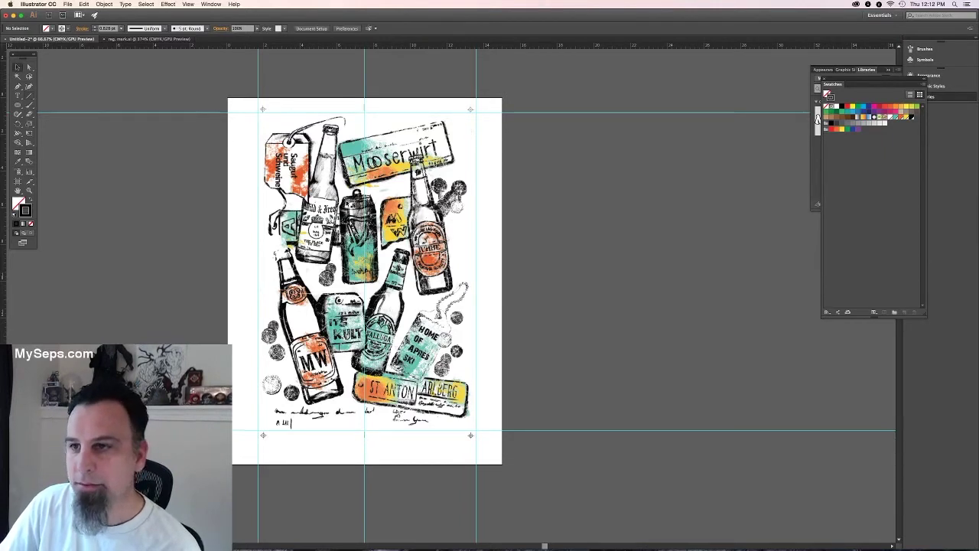
# Check the white spot swatch's options without changing them, and add the text label "1. base white" beside the upper-left registration mark.
pyautogui.moveTo(385, 199); pyautogui.dragTo(382, 207)
pyautogui.keyDown('super'); pyautogui.click(209, 126); pyautogui.keyUp('super')
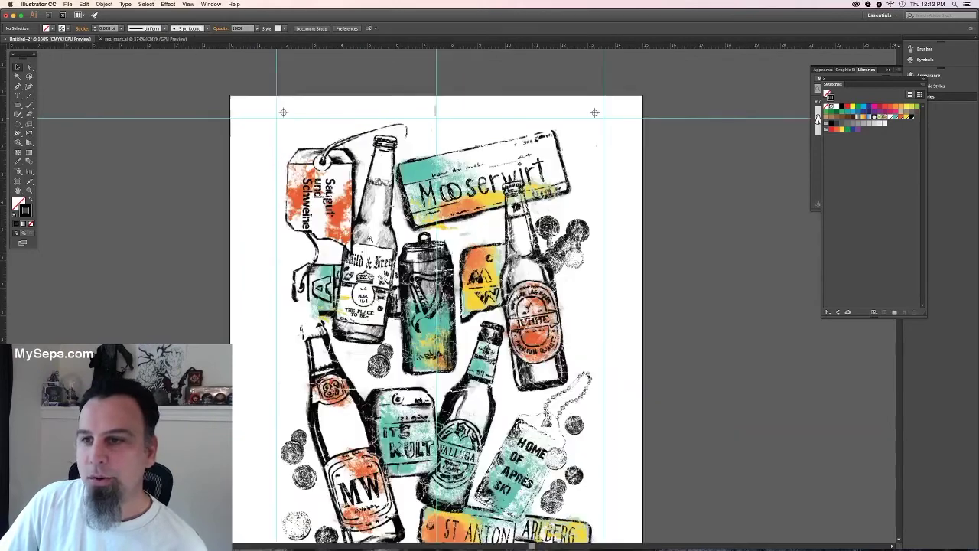
pyautogui.moveTo(483, 243); pyautogui.dragTo(436, 244)
pyautogui.keyDown('super'); pyautogui.click(417, 199); pyautogui.keyUp('super')
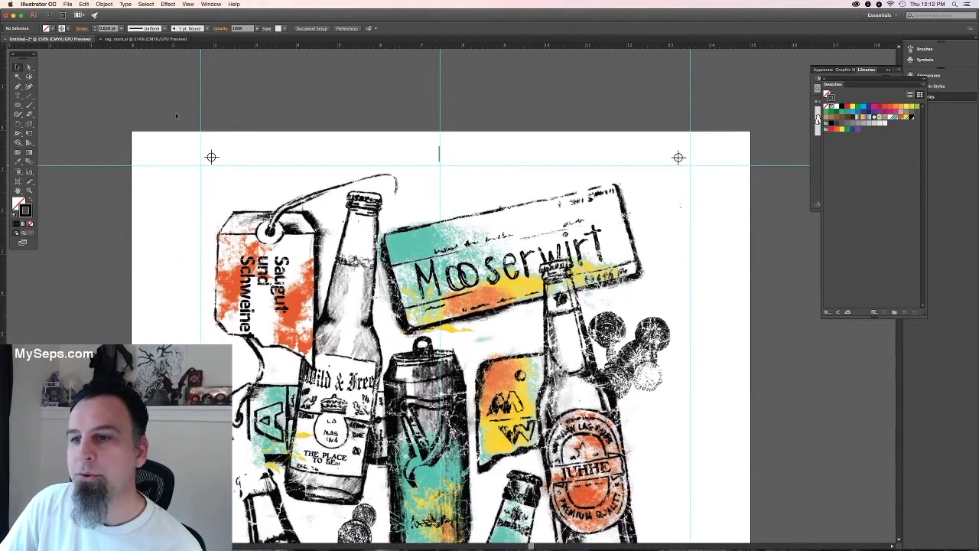
pyautogui.click(18, 96)
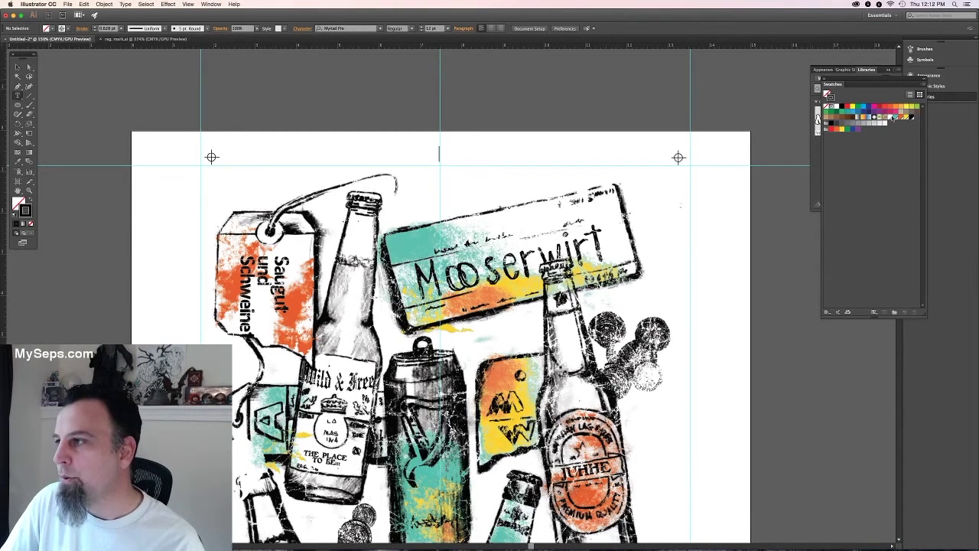
pyautogui.doubleClick(891, 119)
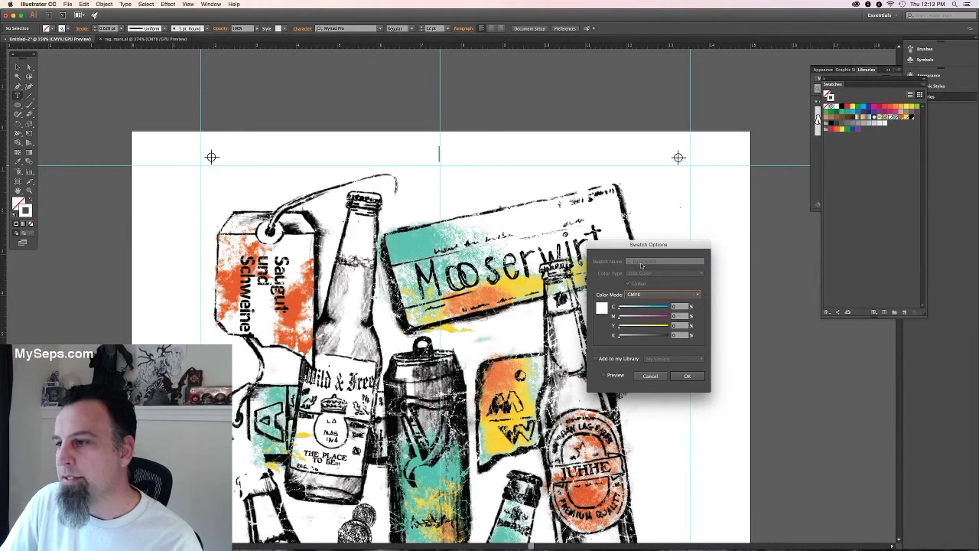
pyautogui.click(650, 375)
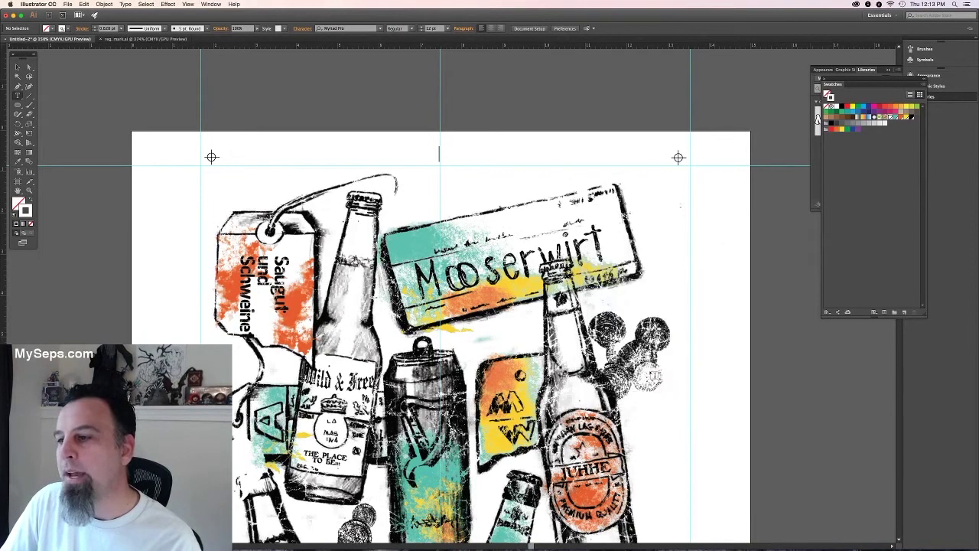
pyautogui.click(227, 142)
pyautogui.write('1.')
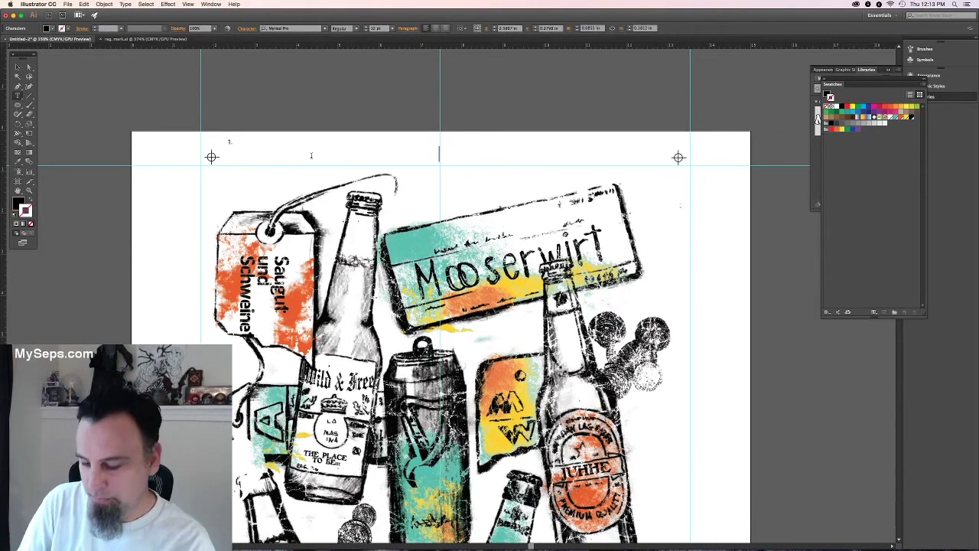
pyautogui.write(' base white')
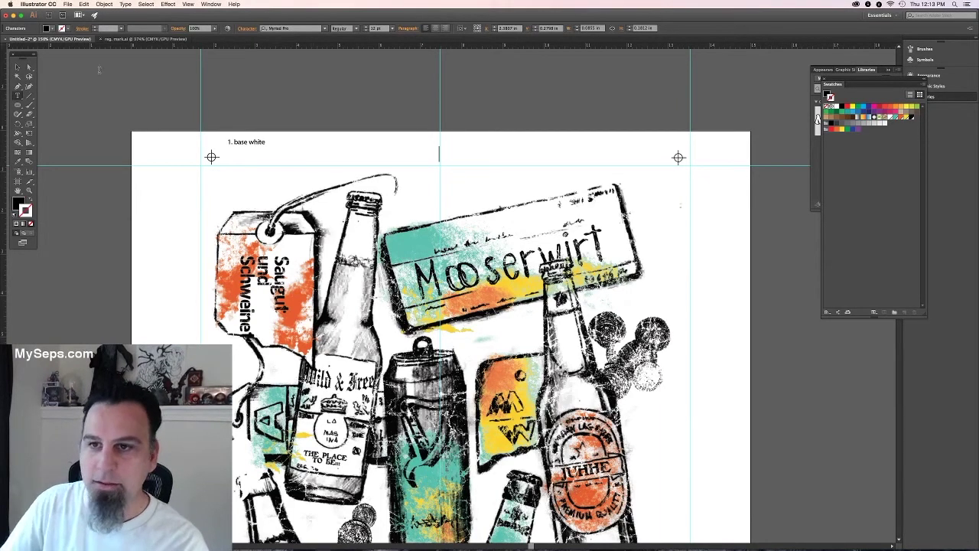
pyautogui.click(18, 68)
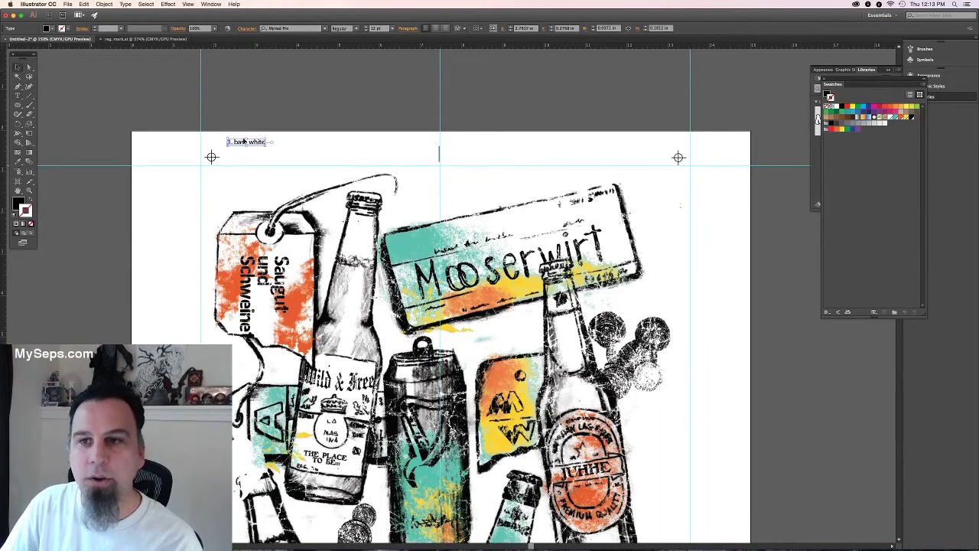
pyautogui.click(282, 153)
# Check the teal spot swatch's options without changing them, and add the text label "2. blue 3258 C" beside the base white label.
pyautogui.press('t')
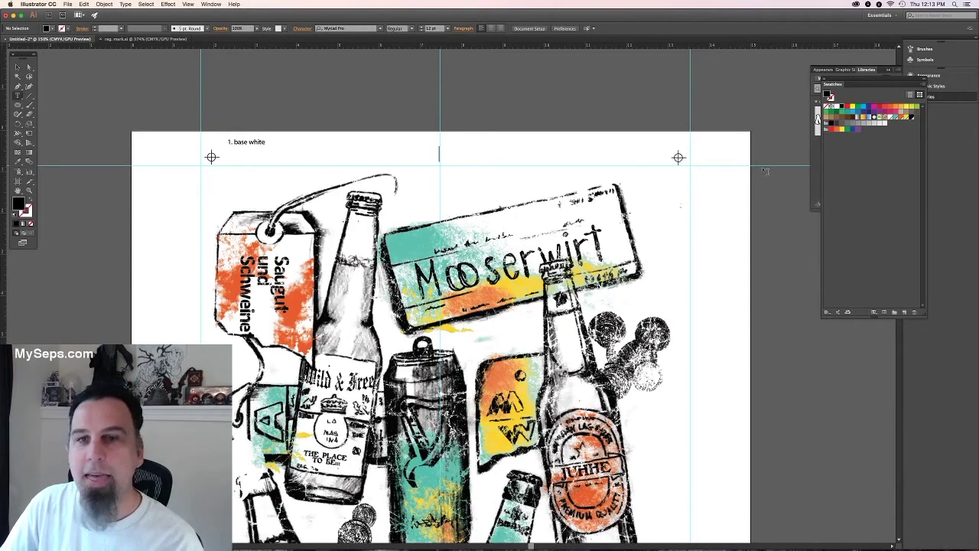
pyautogui.doubleClick(893, 119)
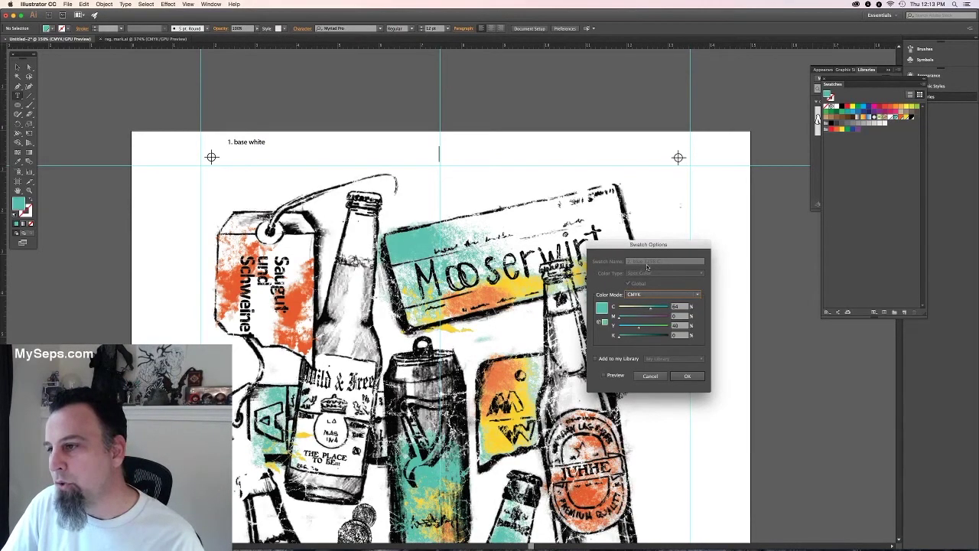
pyautogui.click(653, 379)
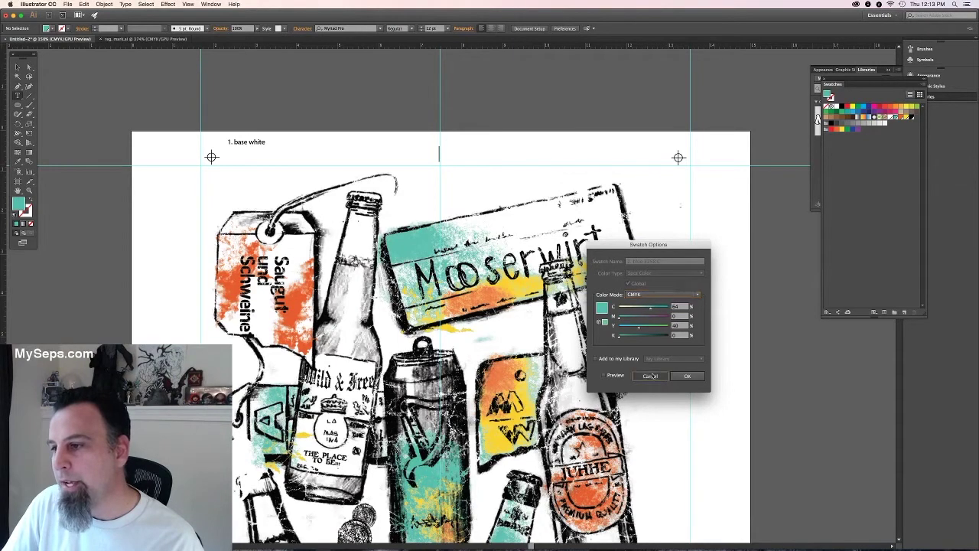
pyautogui.click(278, 144)
pyautogui.write('2. blu')
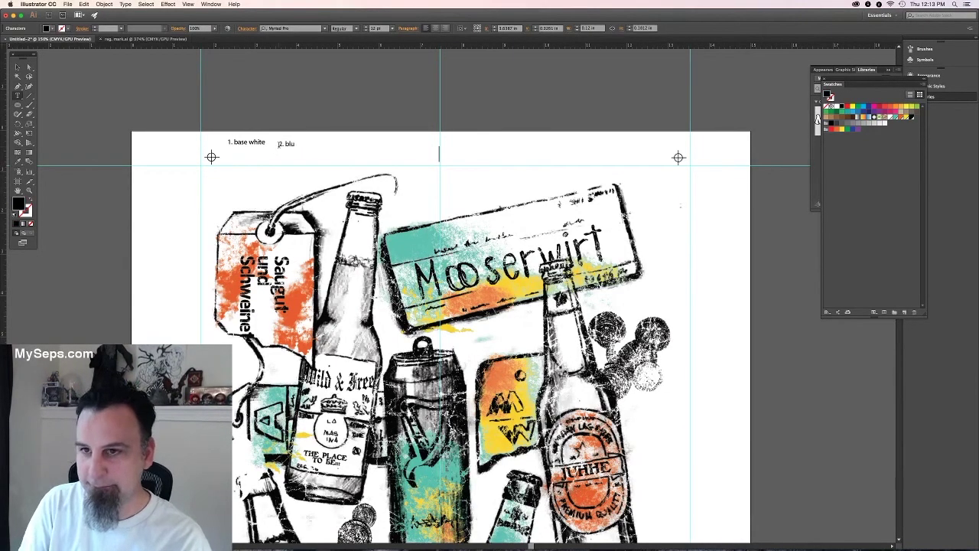
pyautogui.write('e 3258')
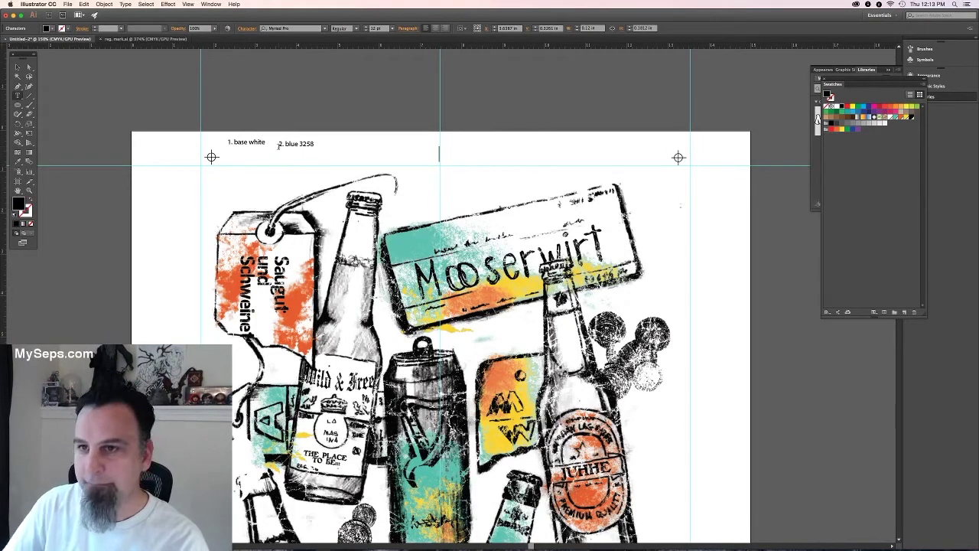
pyautogui.write(' C')
pyautogui.click(17, 67)
pyautogui.click(61, 79)
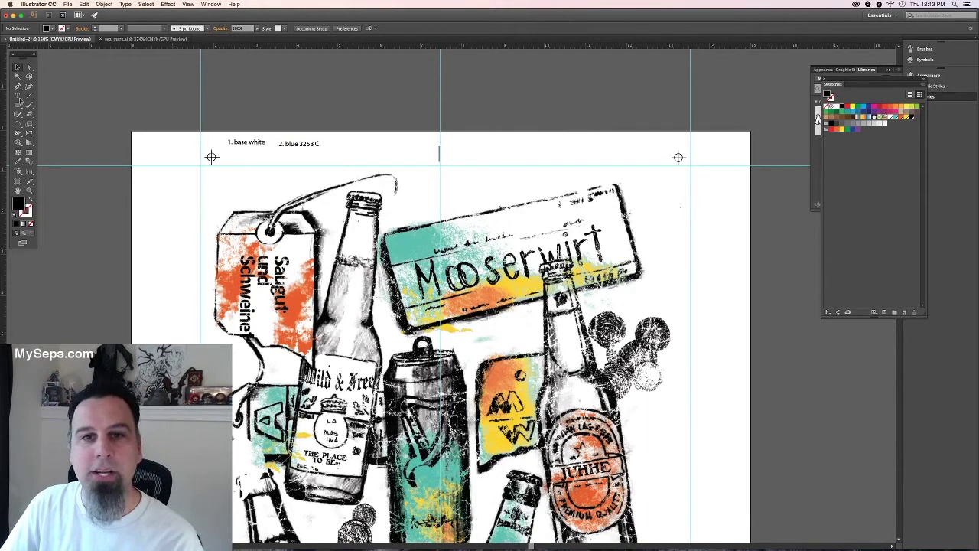
# Add the label "3. orange 021 C" with its color name in the orange spot swatch, and move it slightly down toward the blue label.
pyautogui.click(18, 96)
pyautogui.click(333, 143)
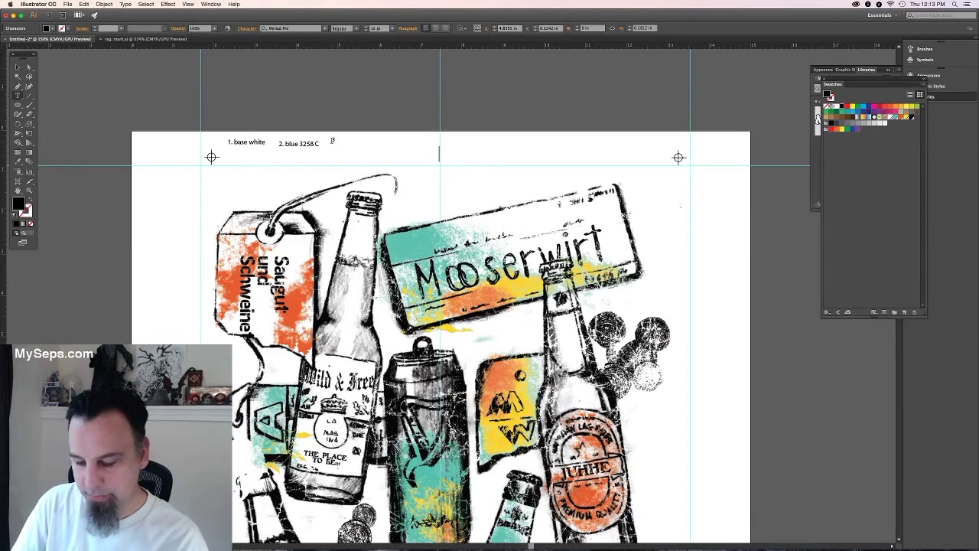
pyautogui.doubleClick(903, 120)
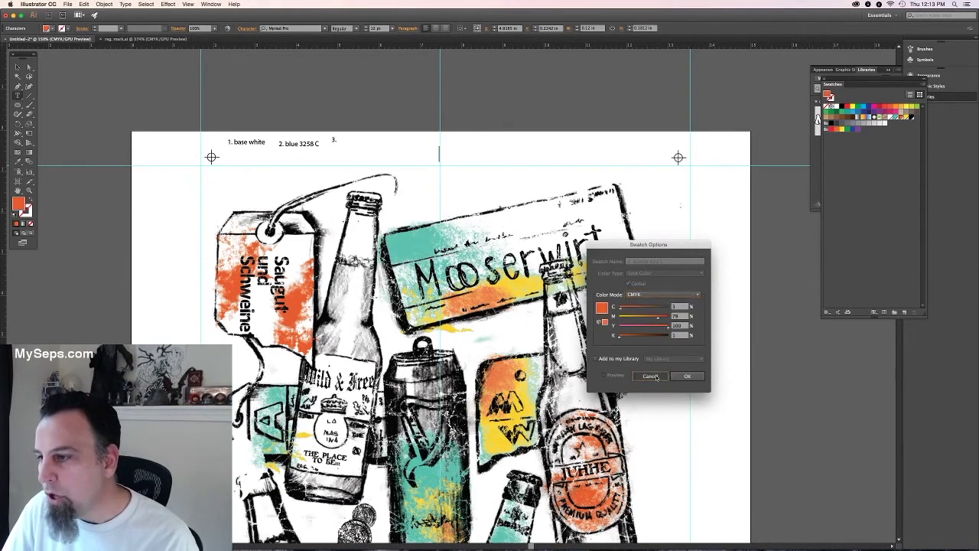
pyautogui.click(650, 375)
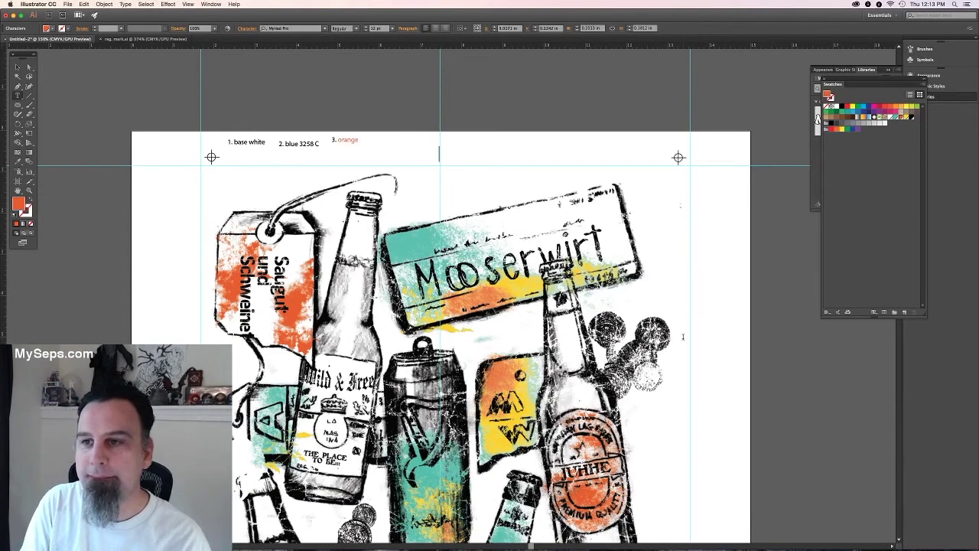
pyautogui.write('(21 C')
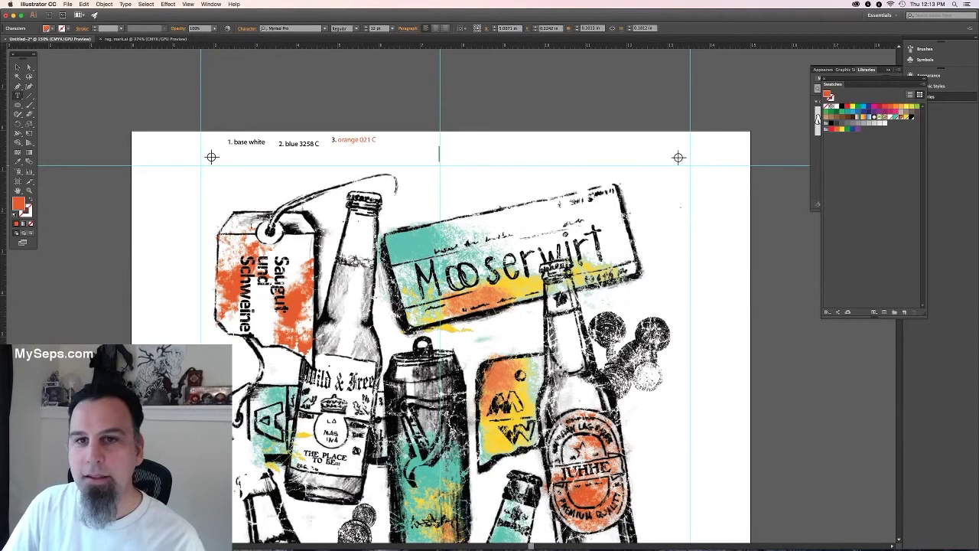
pyautogui.click(16, 67)
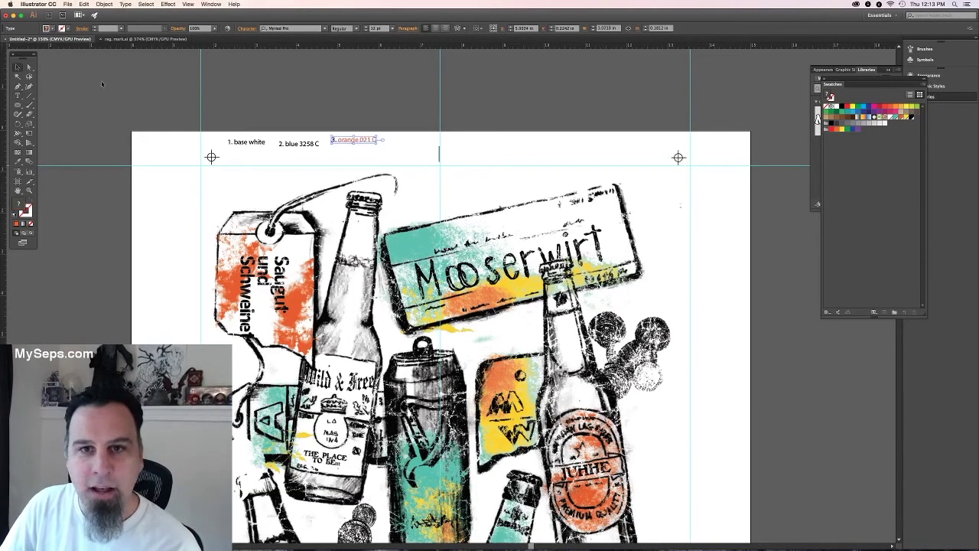
pyautogui.click(103, 84)
pyautogui.moveTo(346, 140); pyautogui.dragTo(341, 147)
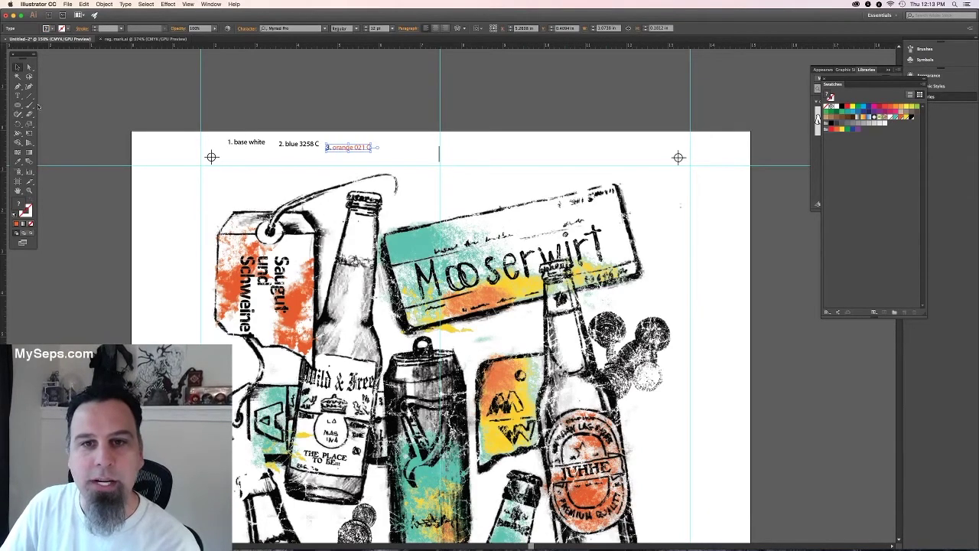
pyautogui.click(122, 132)
# Check the yellow spot swatch's options and cancel, and add the text label "4. yellow 108 C" beside the orange label.
pyautogui.click(18, 96)
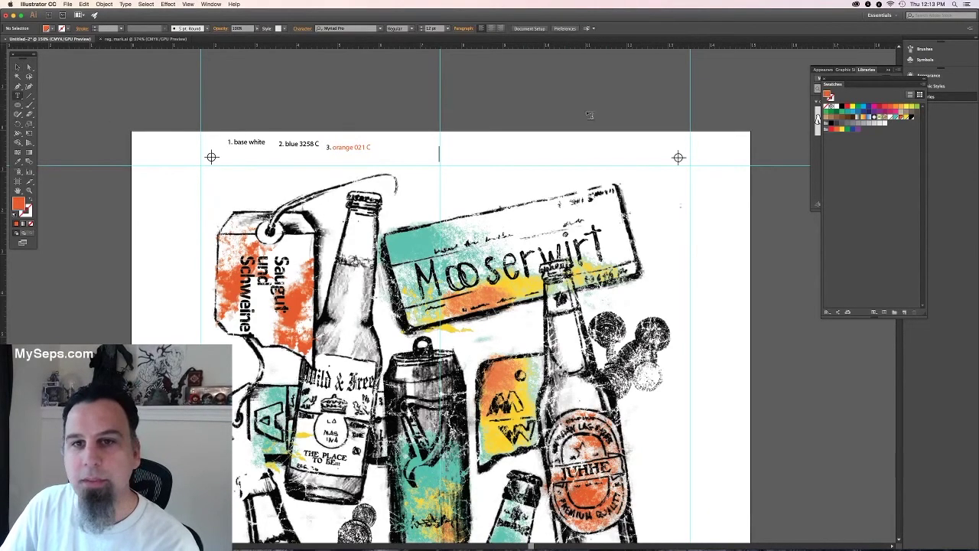
pyautogui.doubleClick(905, 117)
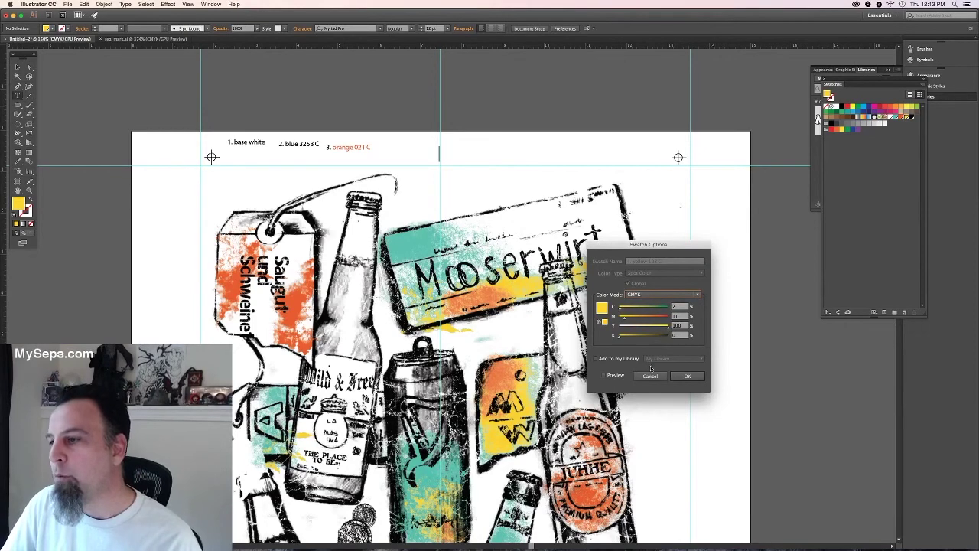
pyautogui.click(650, 375)
pyautogui.click(384, 140)
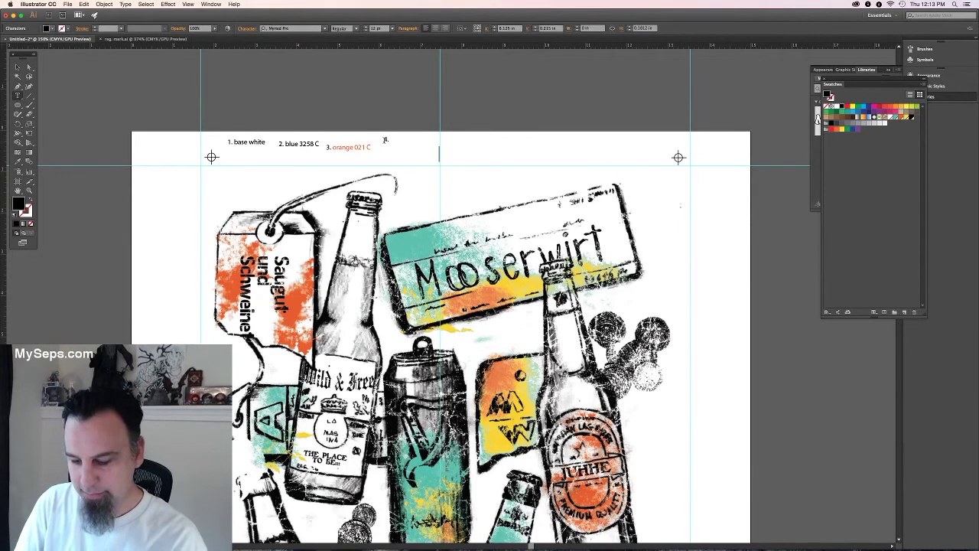
pyautogui.write('4. yellow')
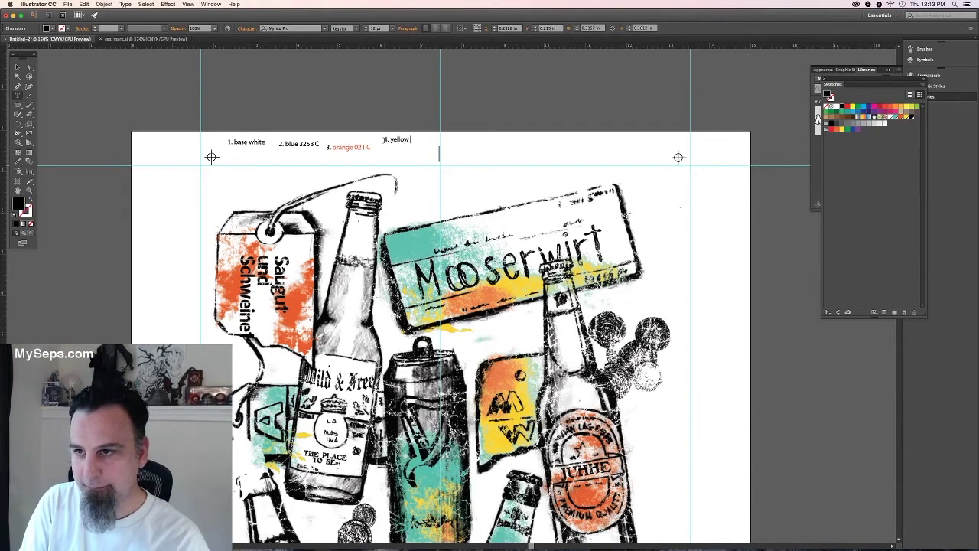
pyautogui.write(' 108 C')
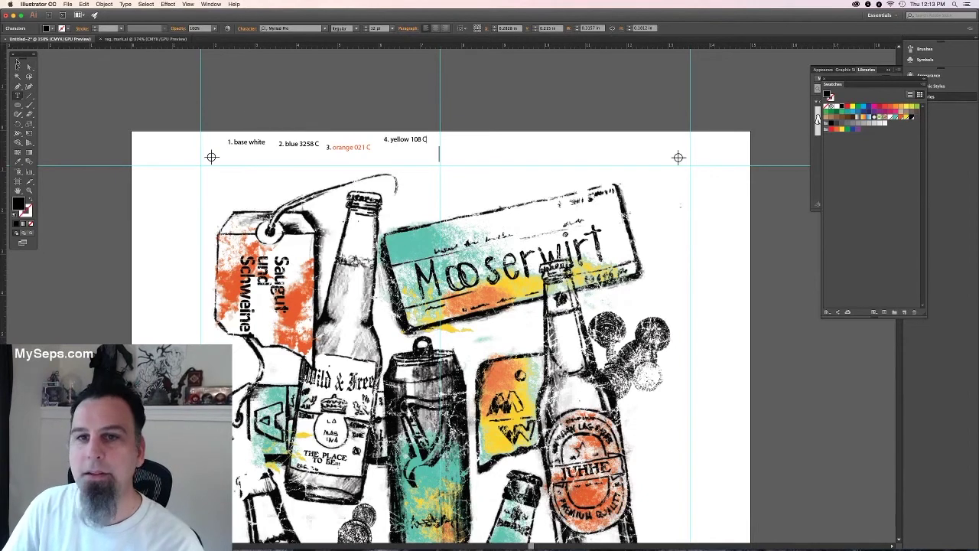
pyautogui.click(17, 68)
pyautogui.click(149, 128)
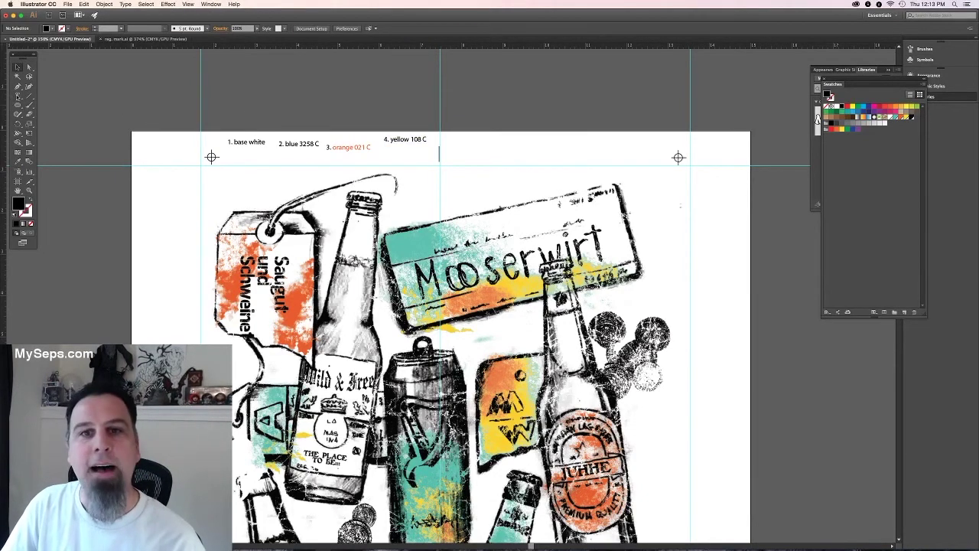
# Add the text label "5. black" beside the yellow label, just past the center mark.
pyautogui.click(17, 96)
pyautogui.click(453, 139)
pyautogui.write('5. b')
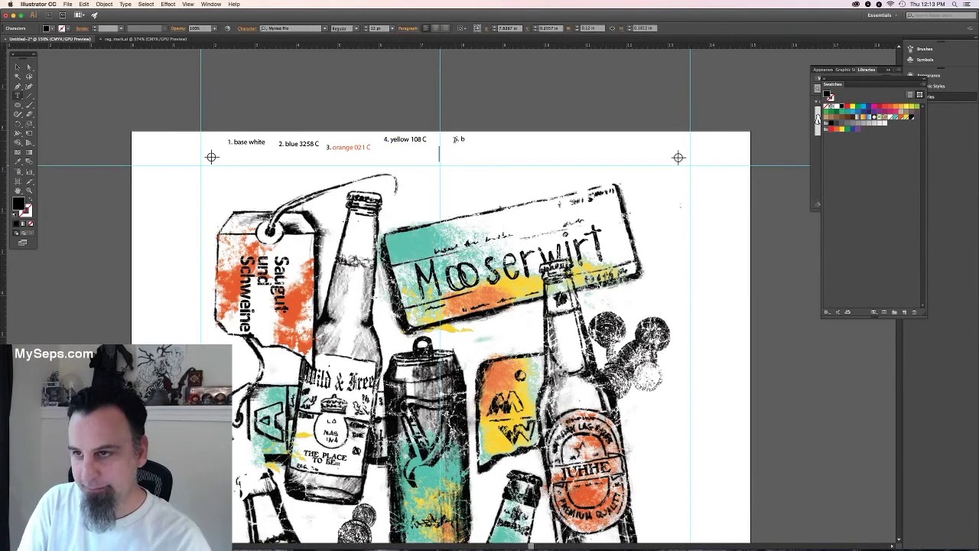
pyautogui.write('lack')
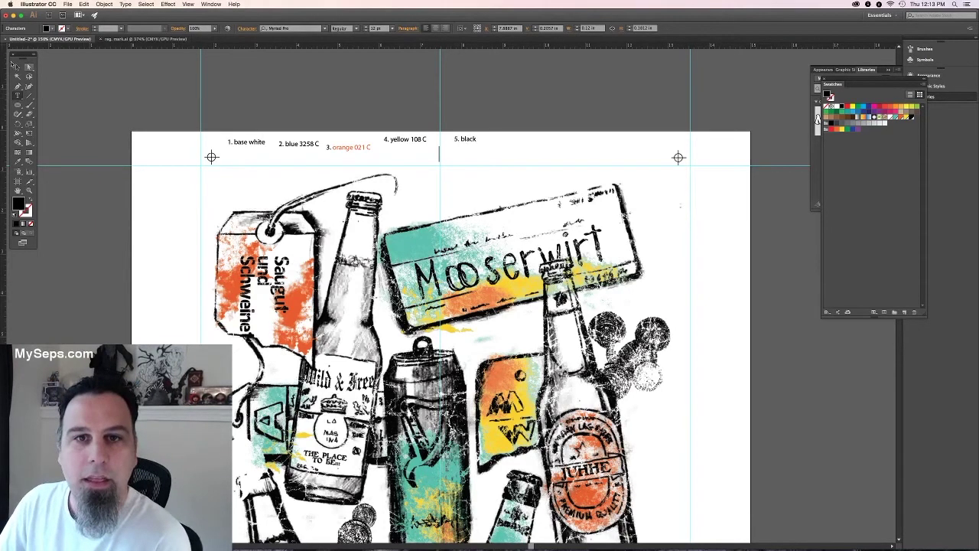
pyautogui.click(17, 67)
pyautogui.click(238, 127)
# Line up the five color labels in numerical order in one row between the upper-left registration mark and the center mark.
pyautogui.click(234, 143)
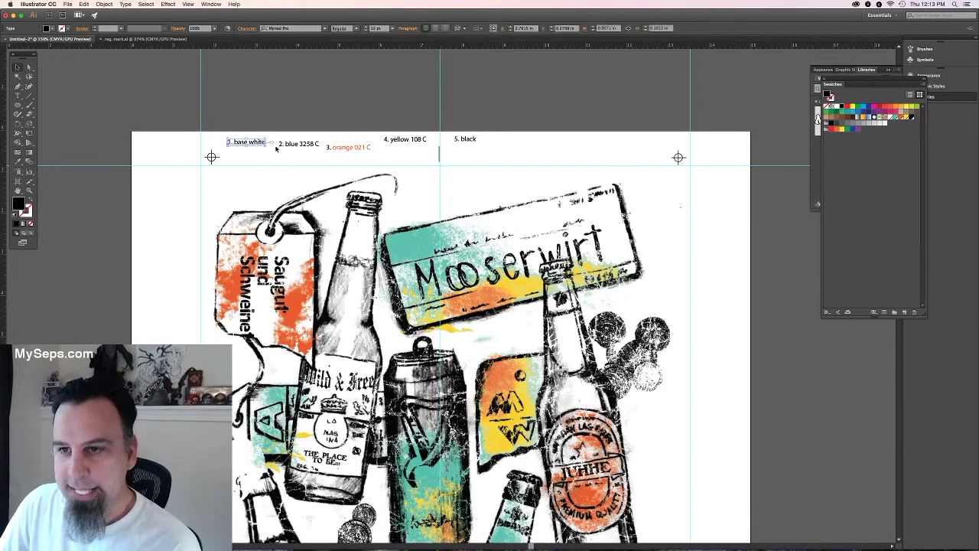
pyautogui.click(281, 145)
pyautogui.click(337, 149)
pyautogui.click(391, 140)
pyautogui.moveTo(258, 142); pyautogui.dragTo(321, 157)
pyautogui.click(302, 151)
pyautogui.click(321, 151)
pyautogui.moveTo(399, 140); pyautogui.dragTo(373, 156)
pyautogui.press('super+shift+a')
pyautogui.moveTo(465, 139); pyautogui.dragTo(410, 156)
pyautogui.press('super+shift+a')
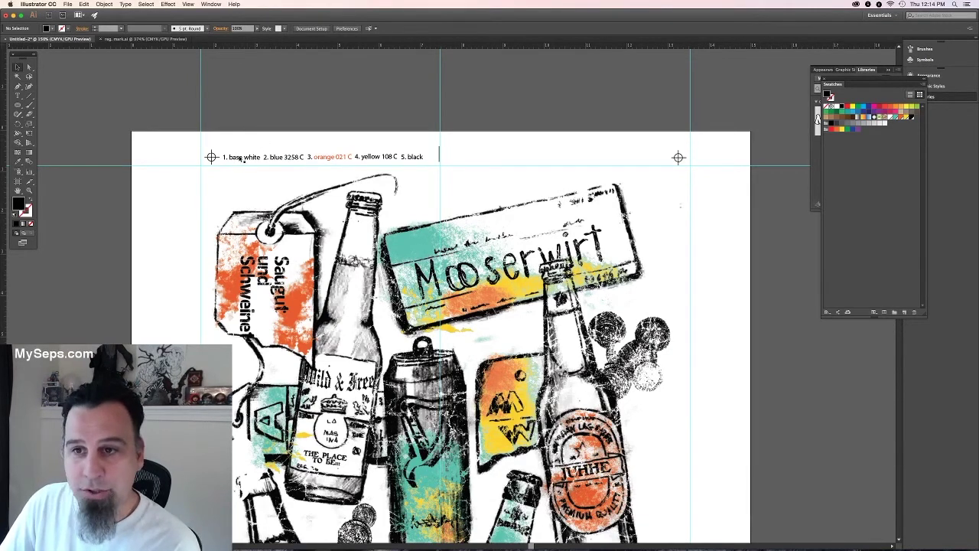
# Color each of the five labels with its matching spot swatch: white, teal, orange, yellow and black.
pyautogui.click(239, 158)
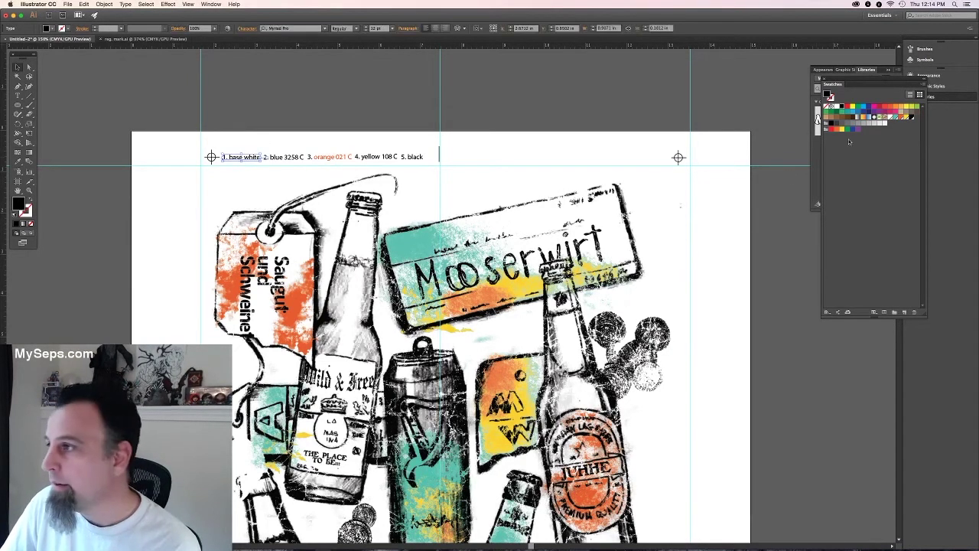
pyautogui.click(887, 119)
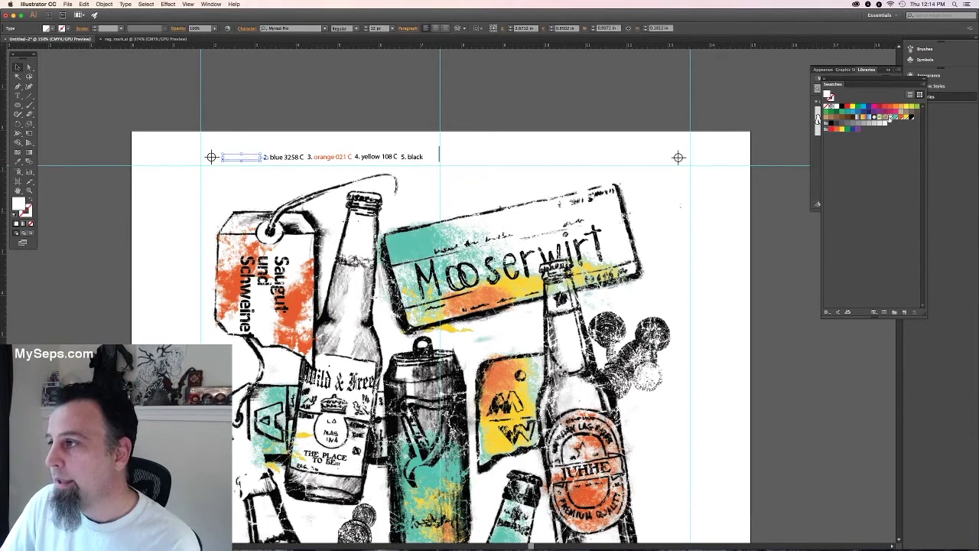
pyautogui.click(283, 157)
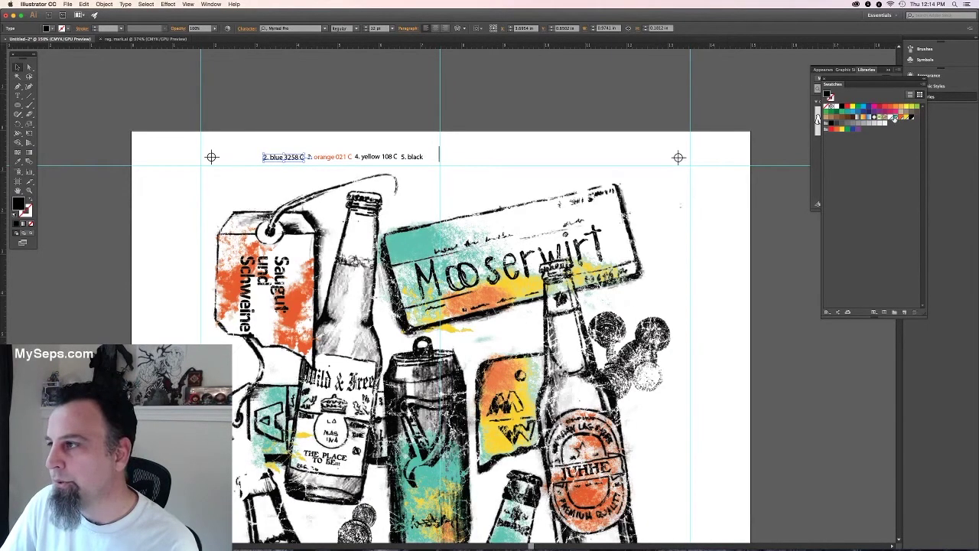
pyautogui.click(895, 117)
pyautogui.click(329, 158)
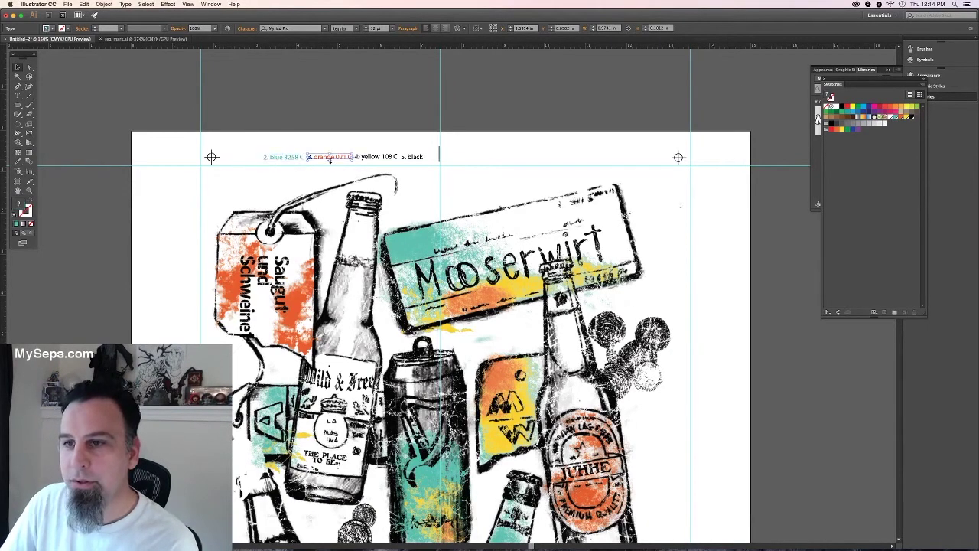
pyautogui.click(901, 120)
pyautogui.click(376, 157)
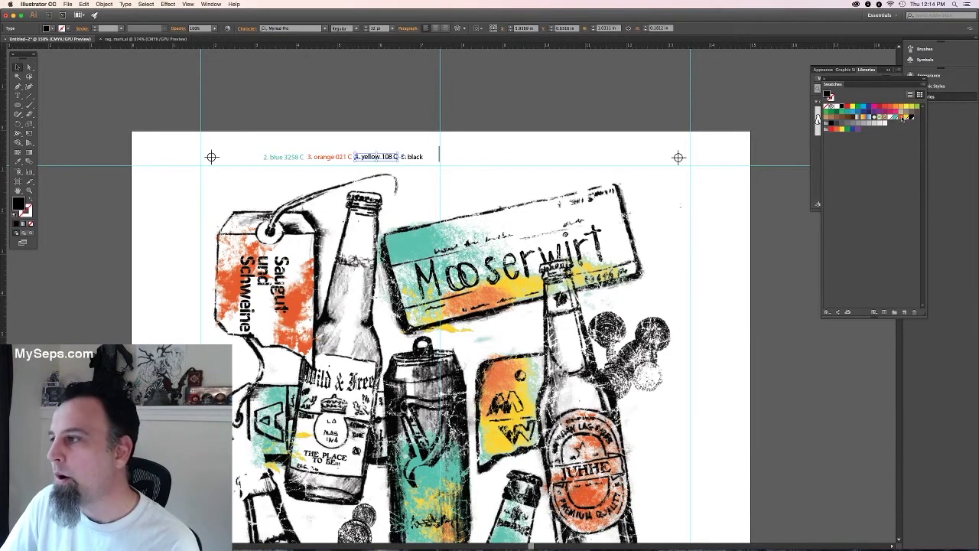
pyautogui.click(906, 118)
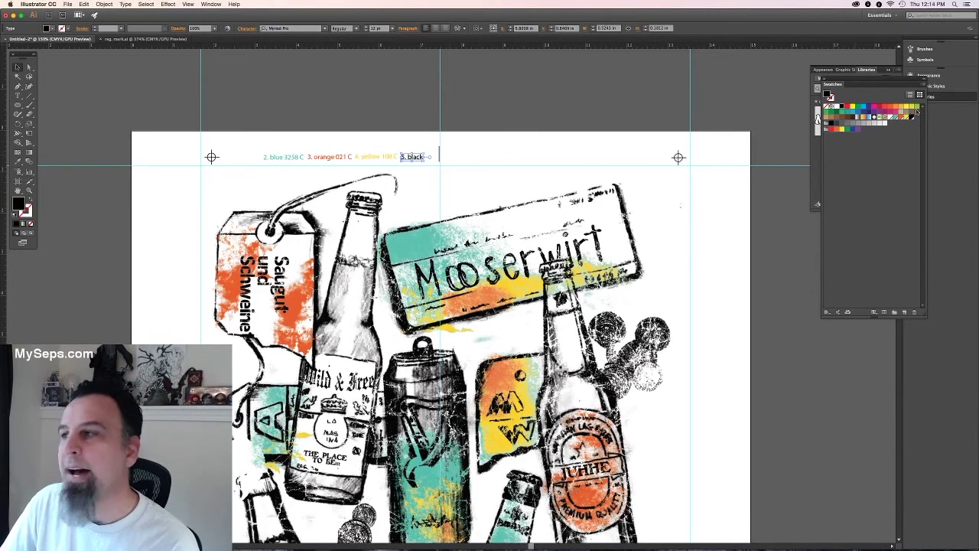
pyautogui.click(608, 110)
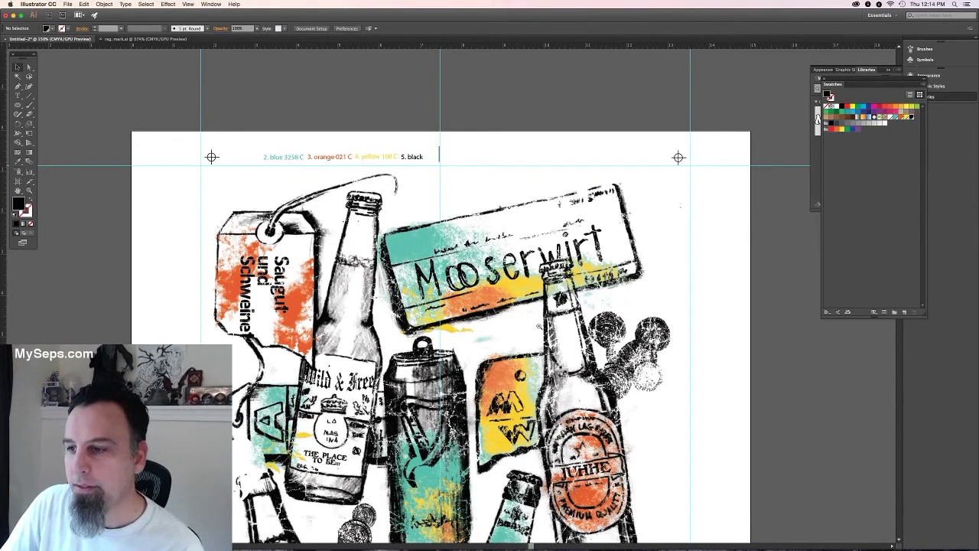
# Shrink the artboard to about 12.15 × 18.39 in so its edges sit just outside the registration marks.
pyautogui.keyDown('alt'); pyautogui.keyDown('super'); pyautogui.click(538, 327); pyautogui.keyUp('super'); pyautogui.keyUp('alt')
pyautogui.click(589, 337)
pyautogui.moveTo(556, 335); pyautogui.dragTo(575, 181)
pyautogui.keyDown('alt'); pyautogui.keyDown('super'); pyautogui.click(539, 283); pyautogui.keyUp('super'); pyautogui.keyUp('alt')
pyautogui.moveTo(544, 284); pyautogui.dragTo(570, 271)
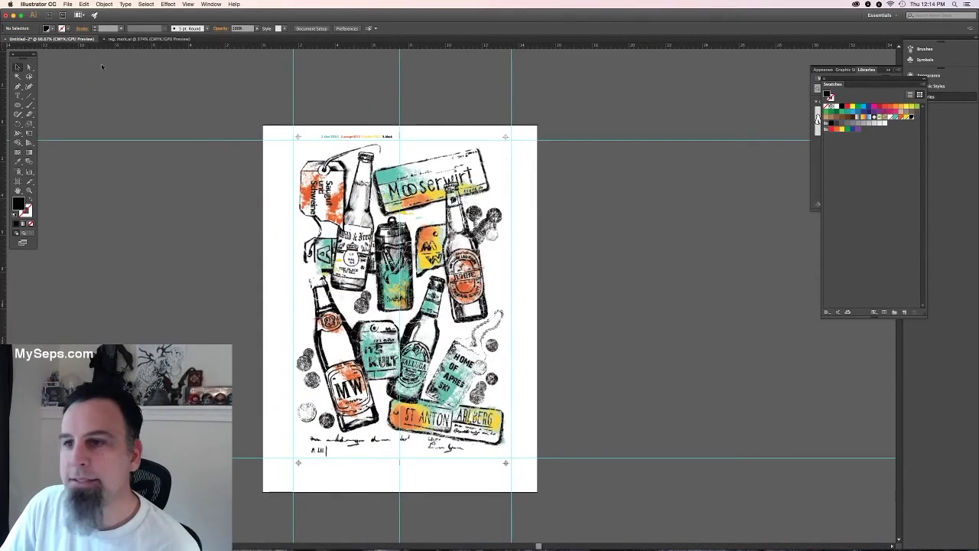
pyautogui.click(69, 4)
pyautogui.click(97, 166)
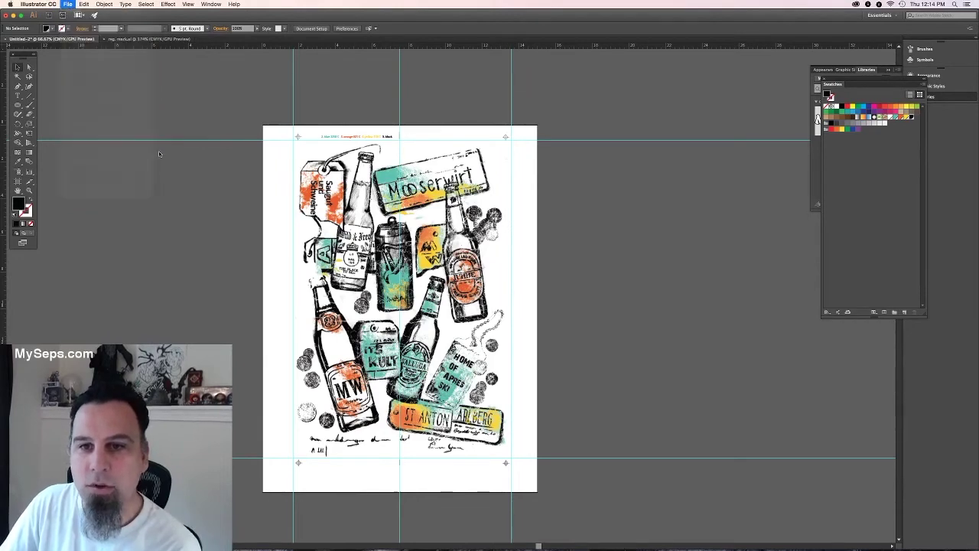
pyautogui.click(543, 218)
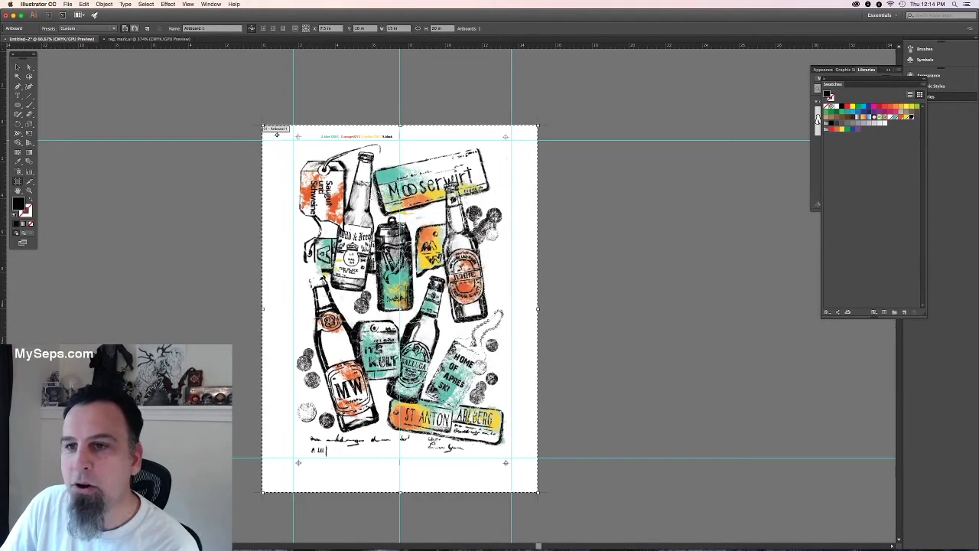
pyautogui.moveTo(263, 127); pyautogui.dragTo(292, 131)
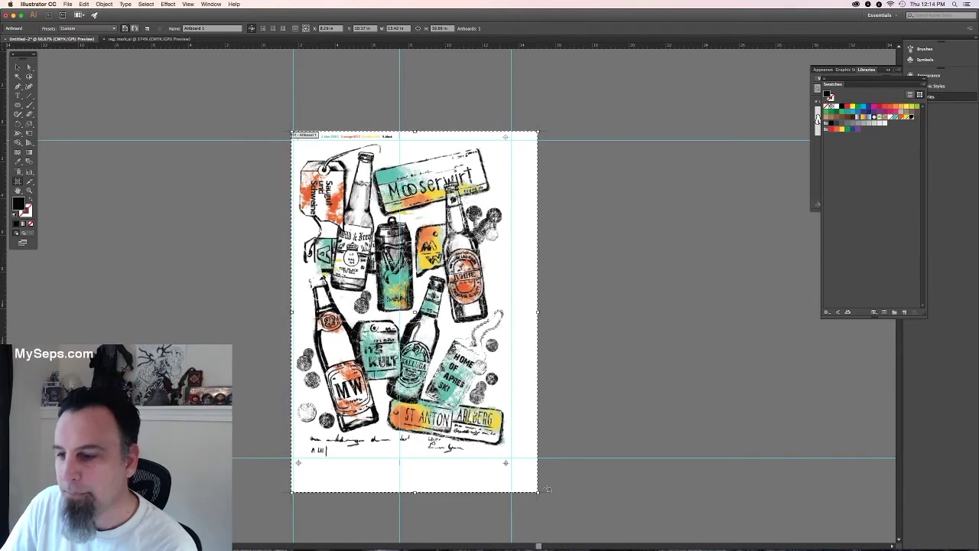
pyautogui.moveTo(537, 493); pyautogui.dragTo(515, 469)
pyautogui.press('v')
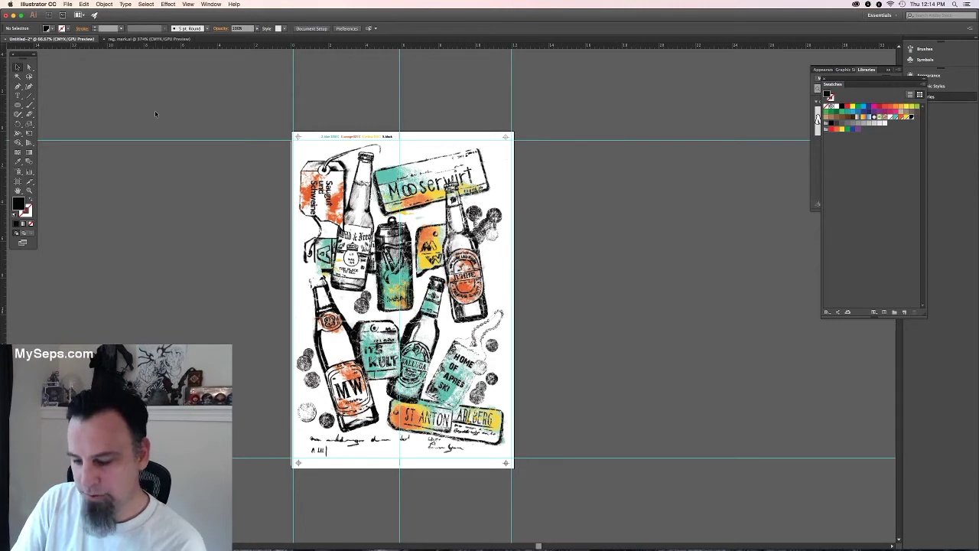
# Open the print settings, choose the AccuRIP to Epson 9800 printer, and set the media size to Custom.
pyautogui.press('super+p')
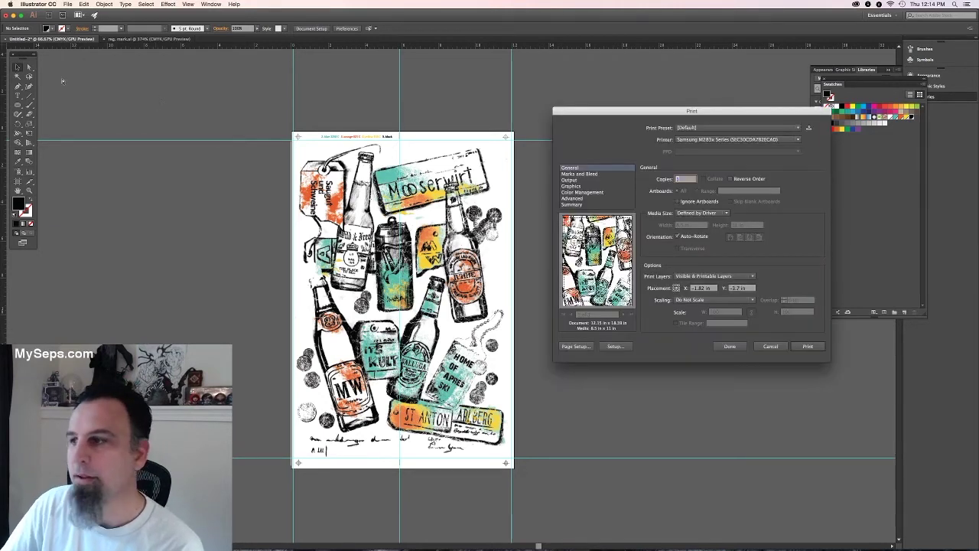
pyautogui.click(688, 140)
pyautogui.click(708, 151)
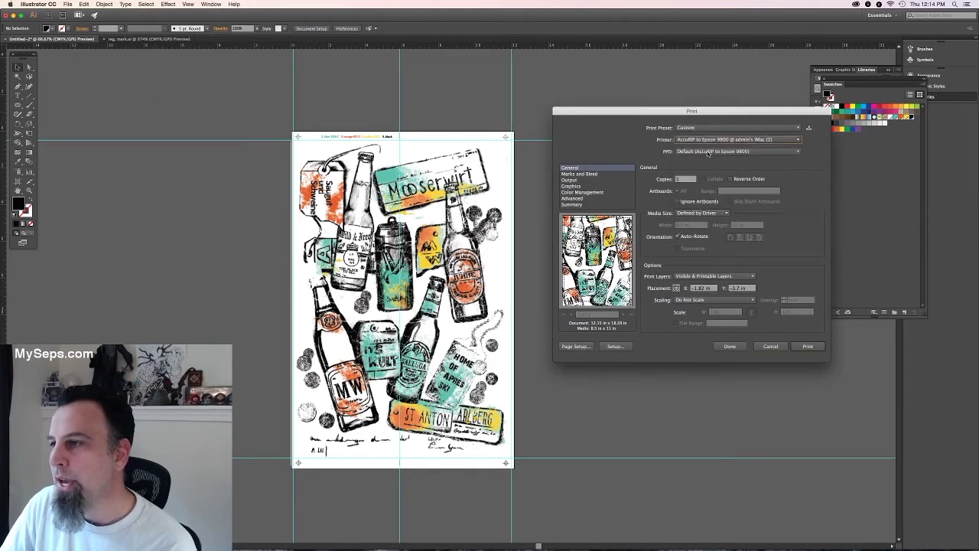
pyautogui.click(694, 214)
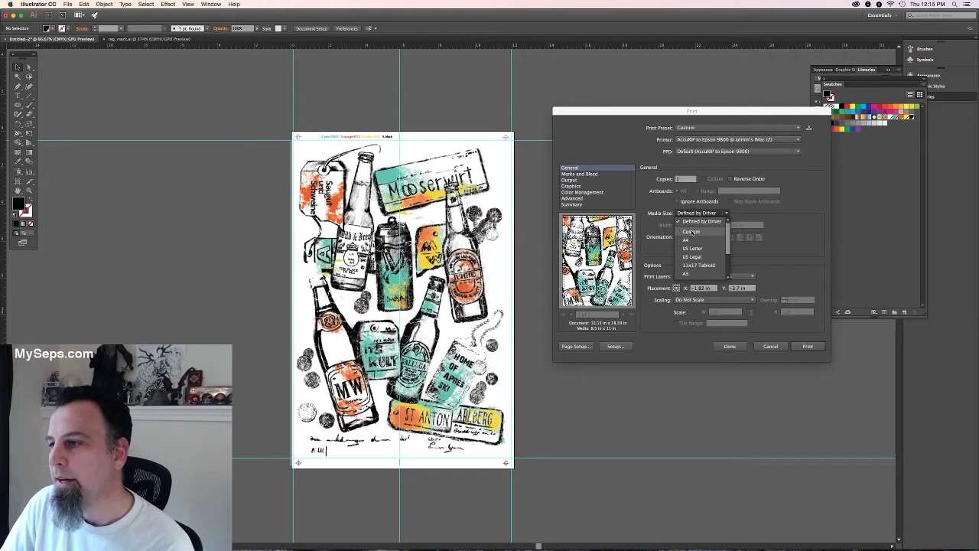
pyautogui.click(693, 231)
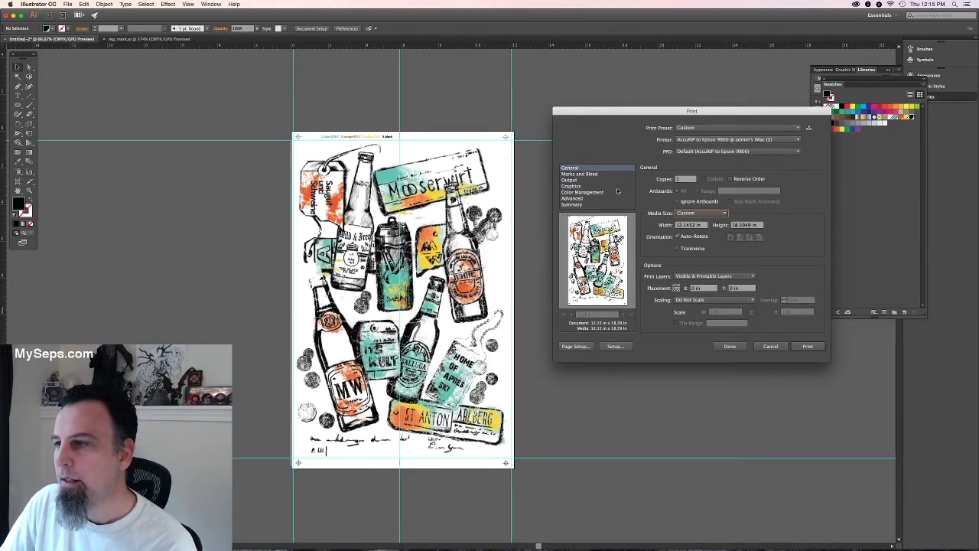
# Set the output mode to Separations (Host-Based), review the document ink list, and save the settings without printing.
pyautogui.click(571, 180)
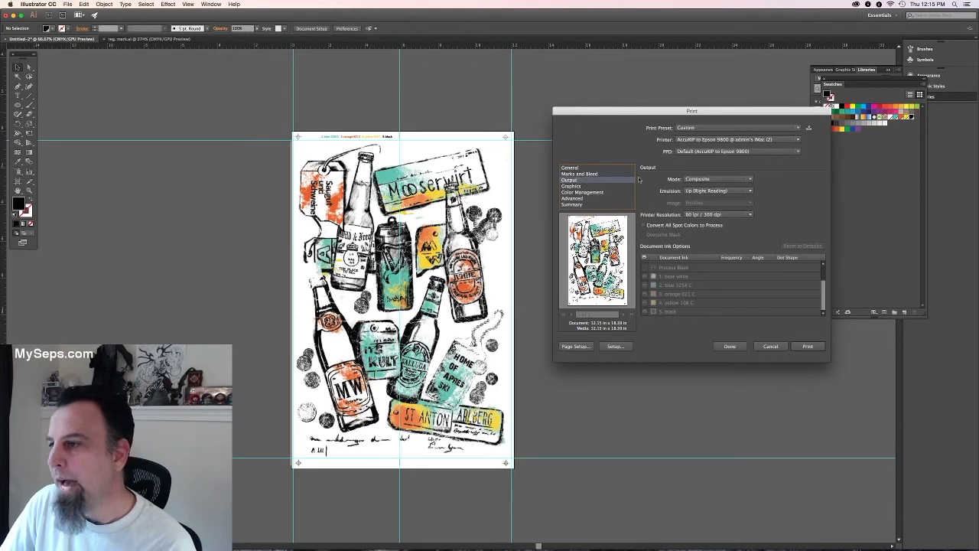
pyautogui.click(711, 179)
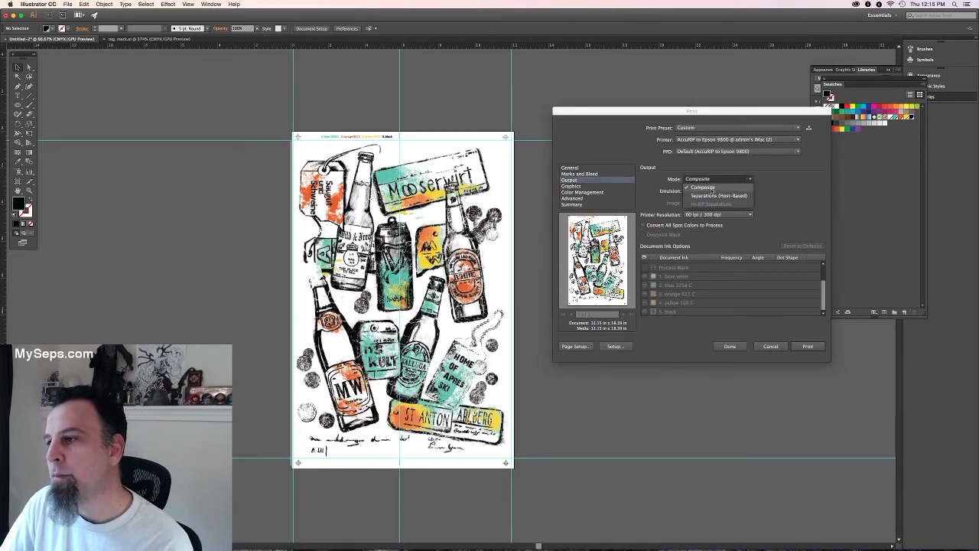
pyautogui.click(710, 195)
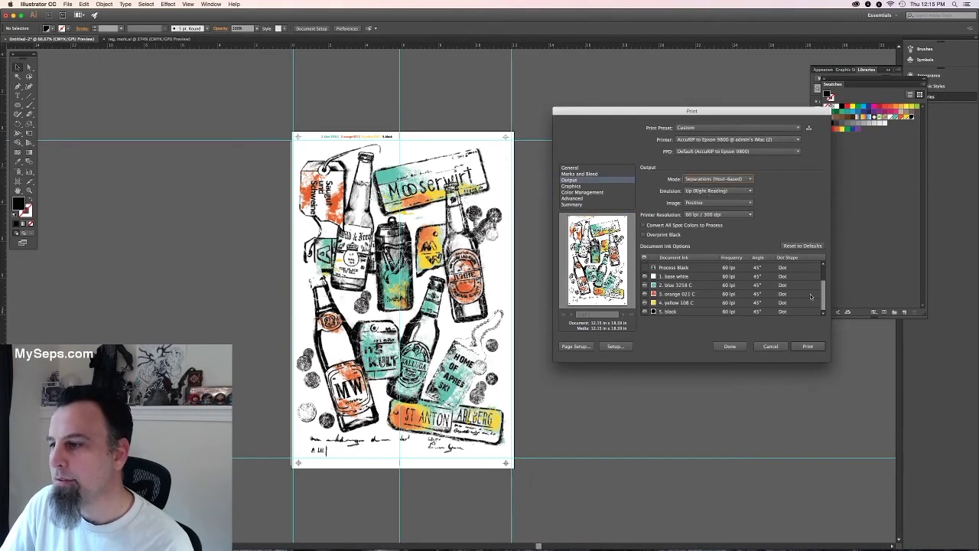
pyautogui.scroll(3, 757, 289)
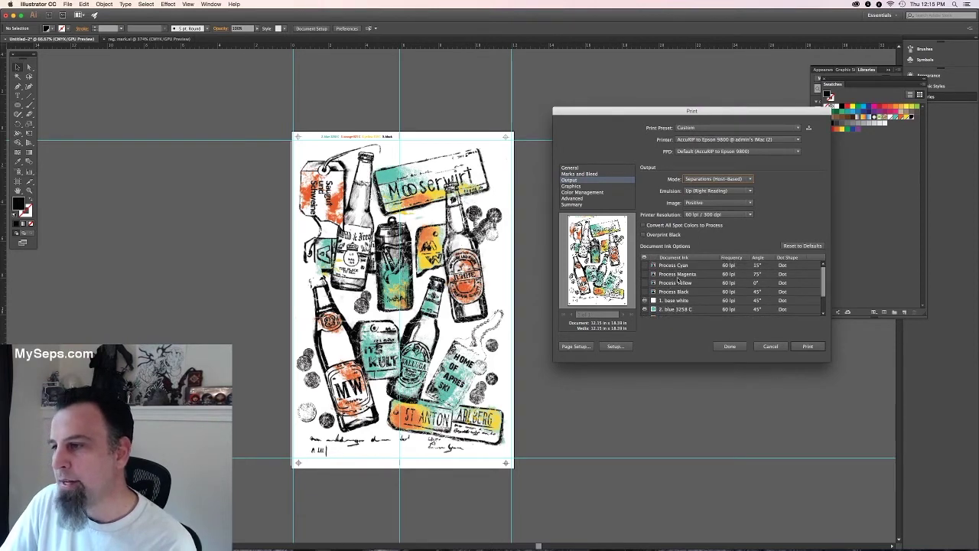
pyautogui.moveTo(822, 285); pyautogui.dragTo(823, 306)
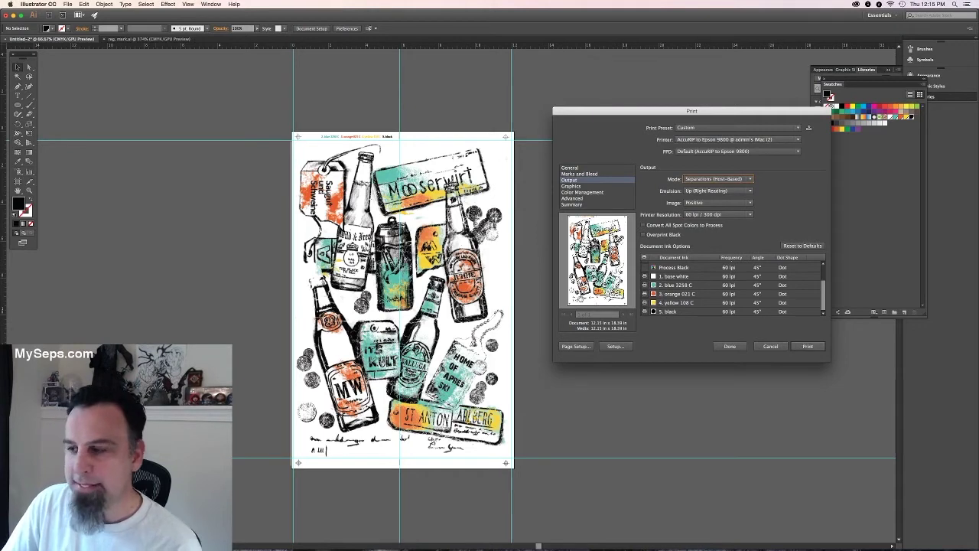
pyautogui.click(729, 347)
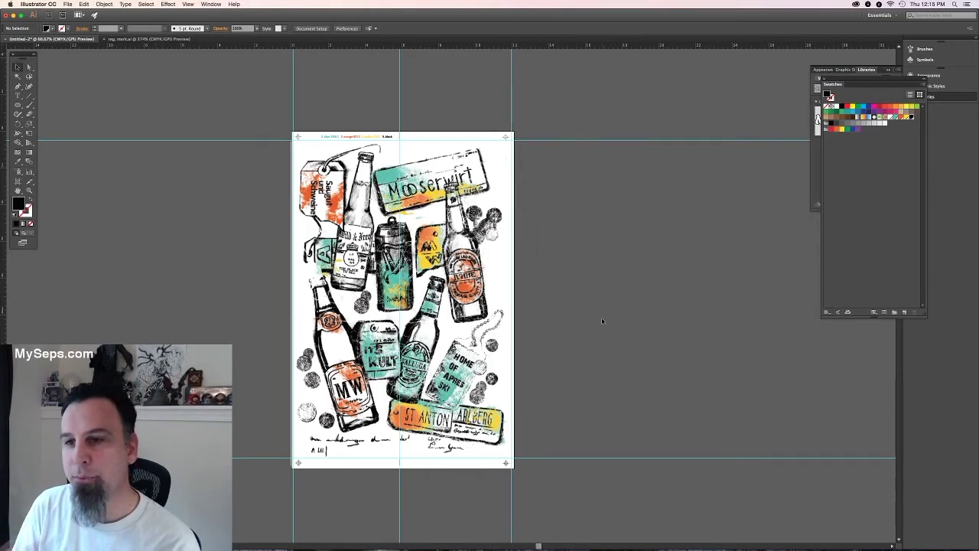
# Clear all guides from the layout.
pyautogui.click(211, 4)
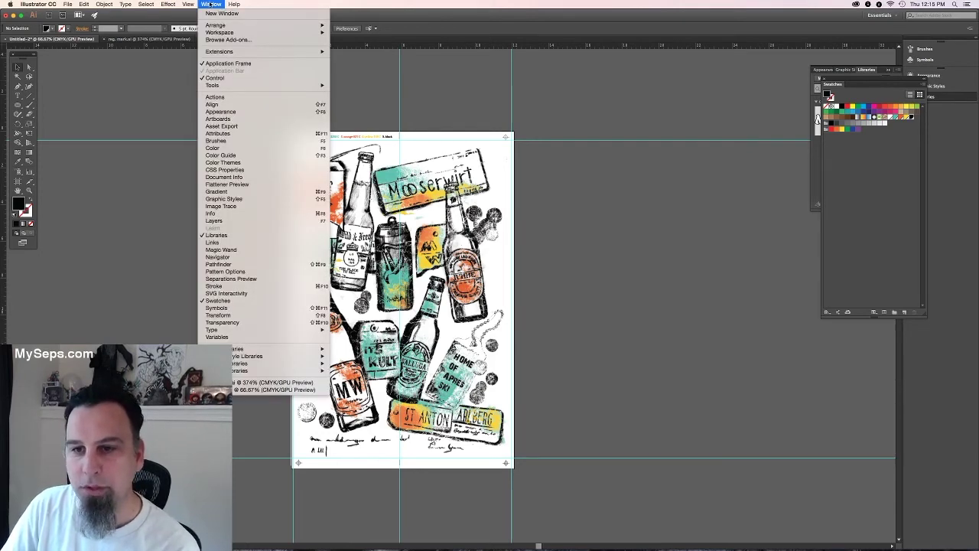
pyautogui.click(215, 4)
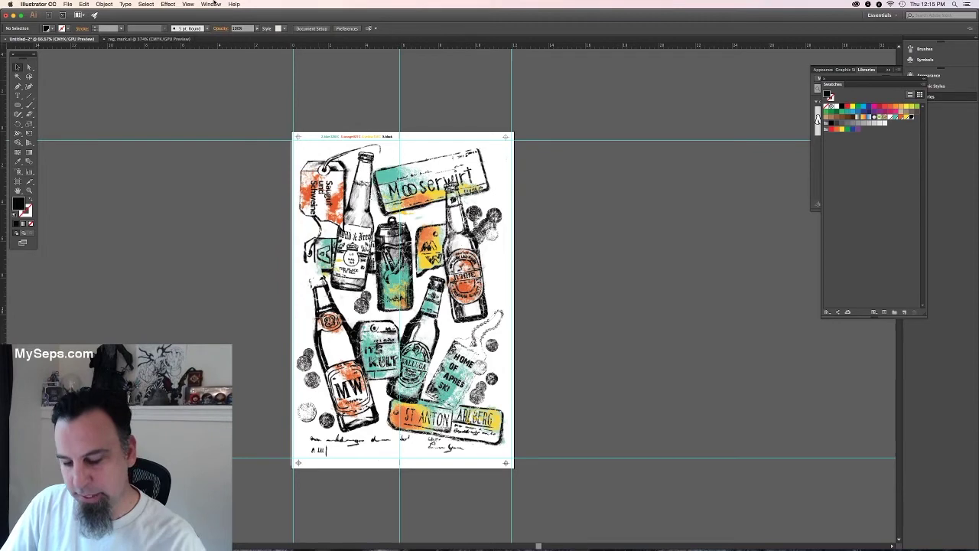
pyautogui.click(188, 4)
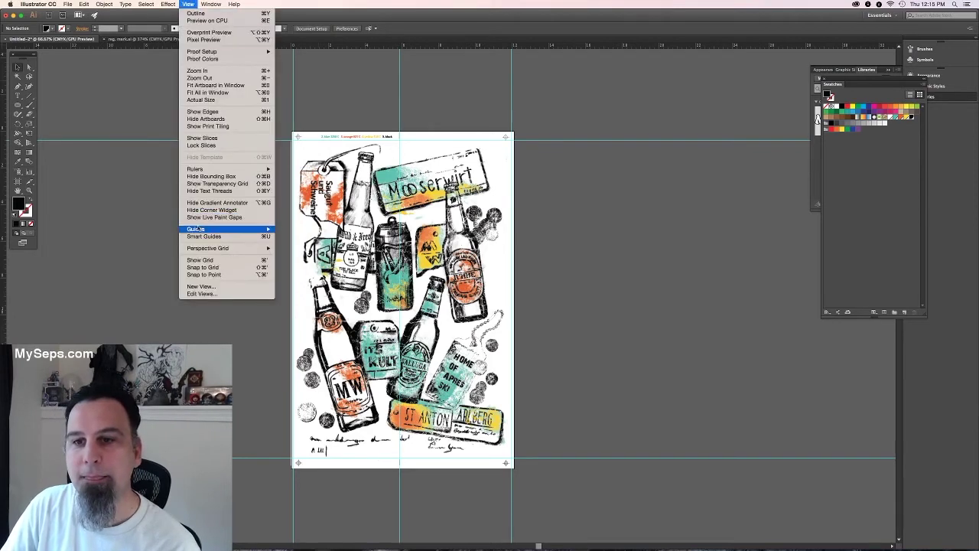
pyautogui.moveTo(222, 229)
pyautogui.click(299, 258)
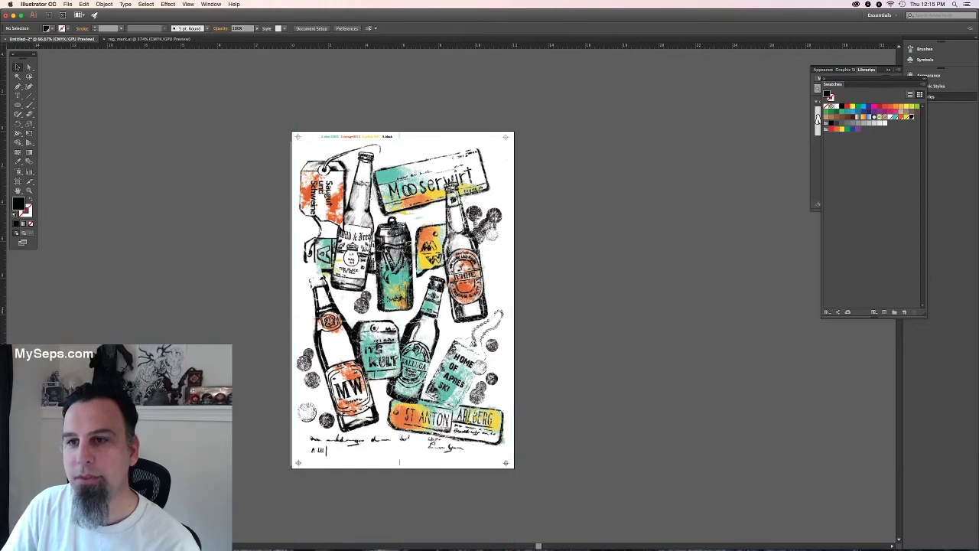
# Open the Separations Preview for the artwork and turn on Overprint Preview.
pyautogui.moveTo(417, 313); pyautogui.dragTo(408, 303)
pyautogui.keyDown('super'); pyautogui.click(408, 304); pyautogui.keyUp('super')
pyautogui.press('super+minus')
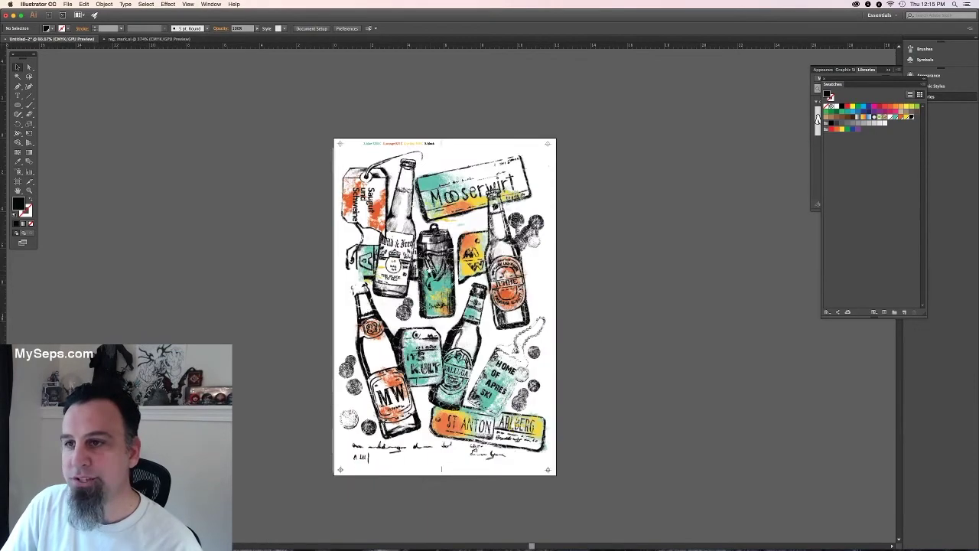
pyautogui.moveTo(298, 105); pyautogui.dragTo(322, 105)
pyautogui.moveTo(525, 345); pyautogui.dragTo(477, 295)
pyautogui.click(211, 4)
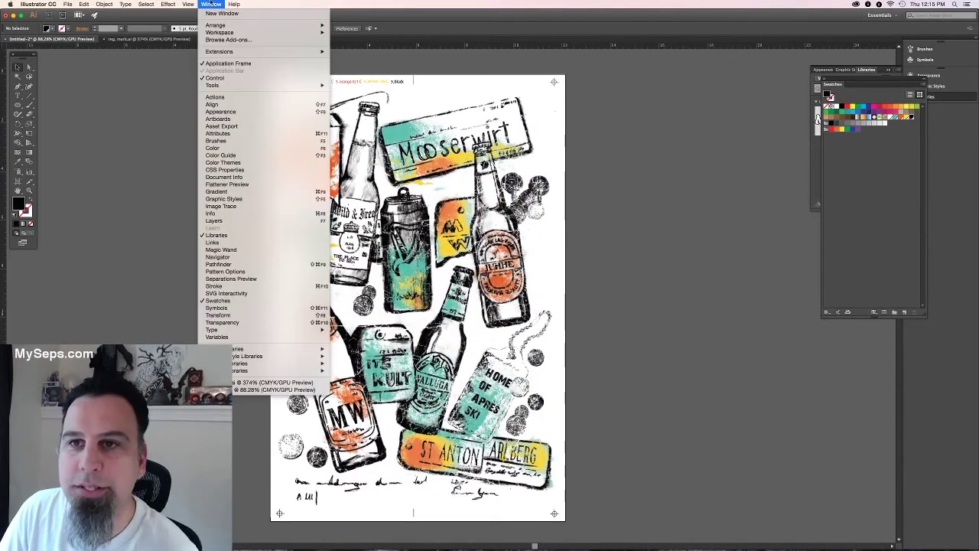
pyautogui.moveTo(267, 357)
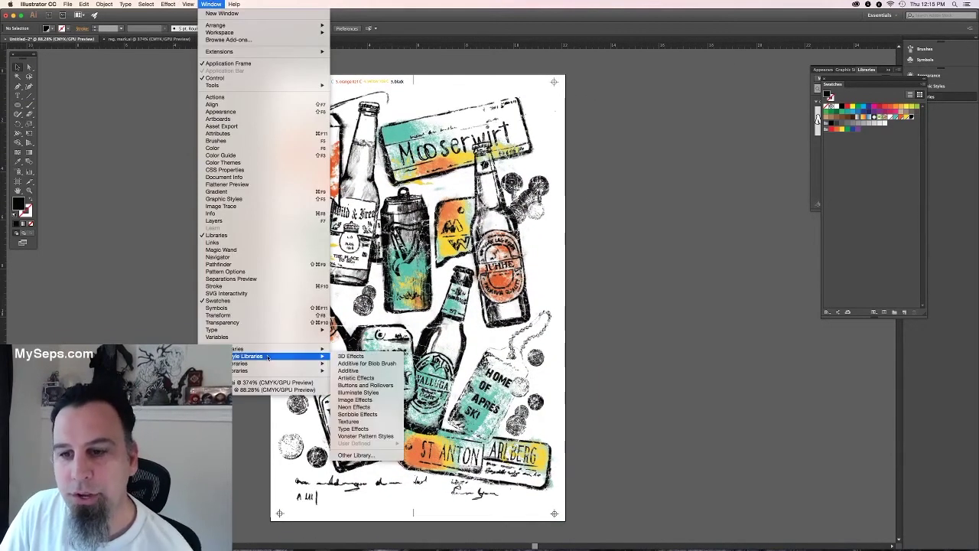
pyautogui.click(245, 279)
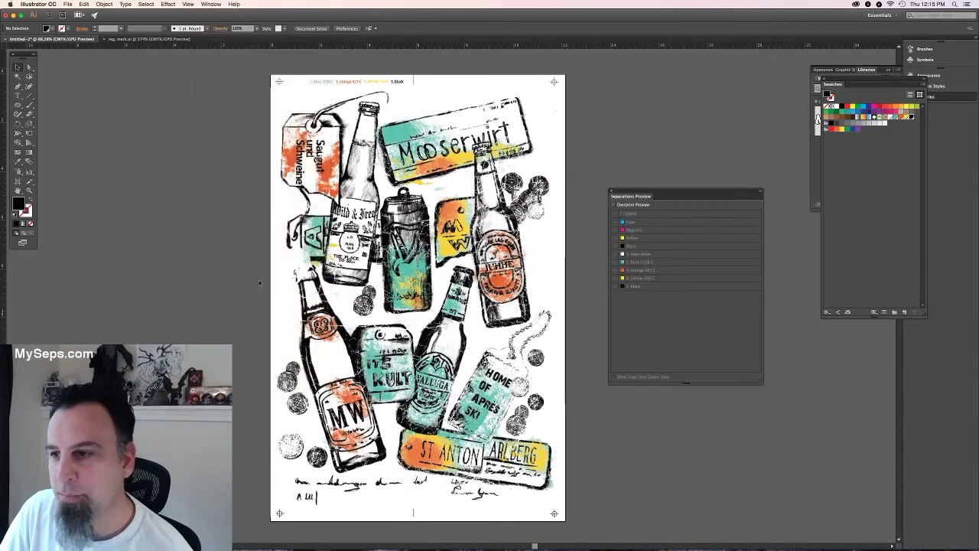
pyautogui.click(613, 205)
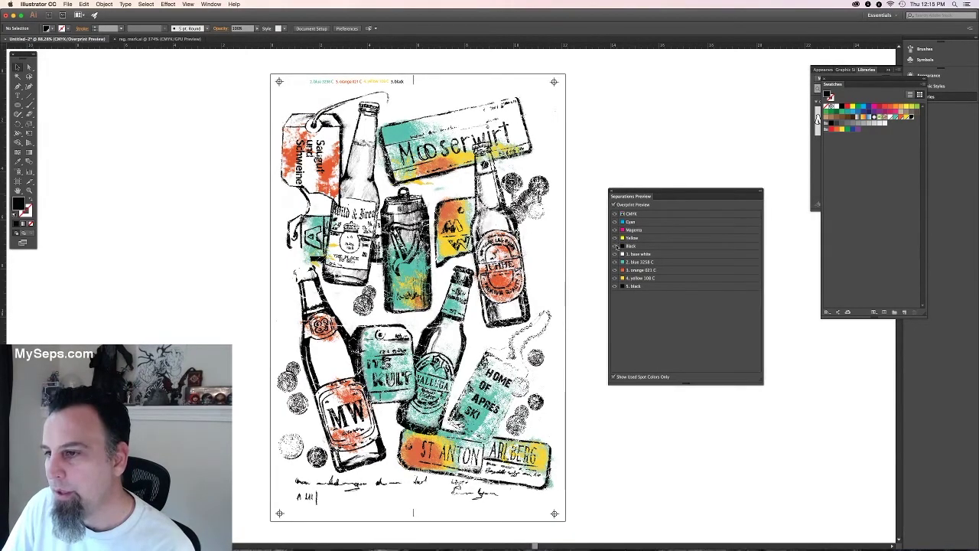
# Hide the cyan, magenta, yellow and black process plates and the spot color plates in the separations preview.
pyautogui.click(615, 245)
pyautogui.click(615, 238)
pyautogui.click(615, 230)
pyautogui.click(615, 222)
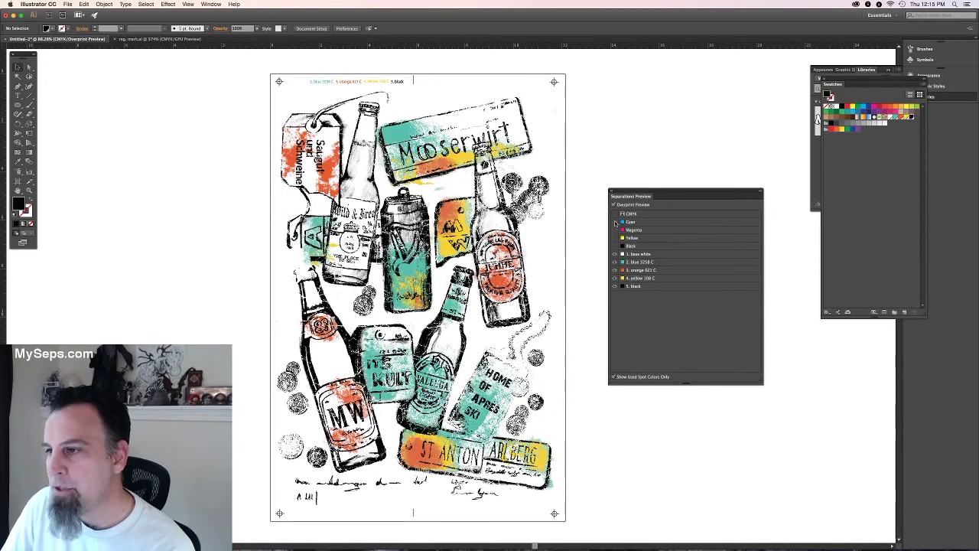
pyautogui.click(615, 262)
pyautogui.click(614, 270)
pyautogui.click(614, 278)
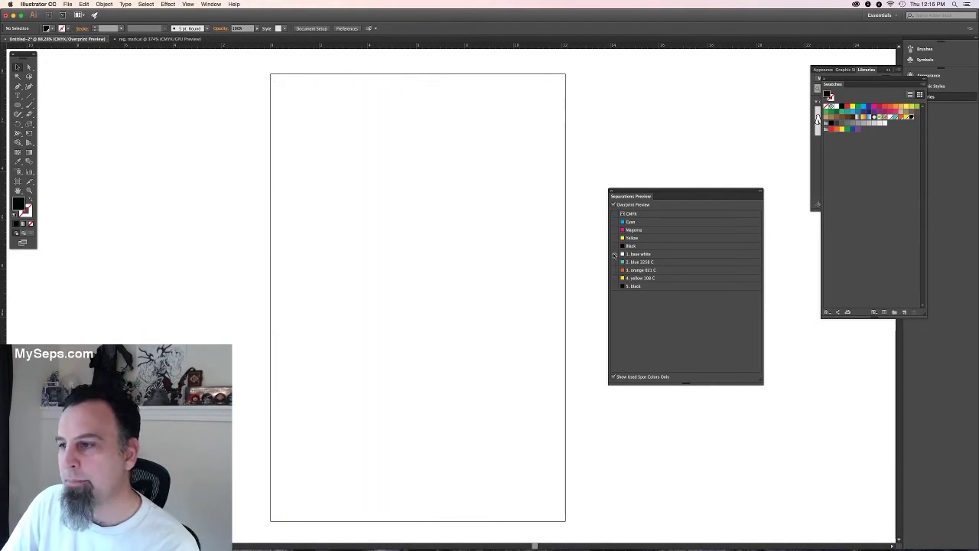
# View the blue, orange and yellow spot plates one after another, leaving only the yellow plate shown.
pyautogui.click(614, 262)
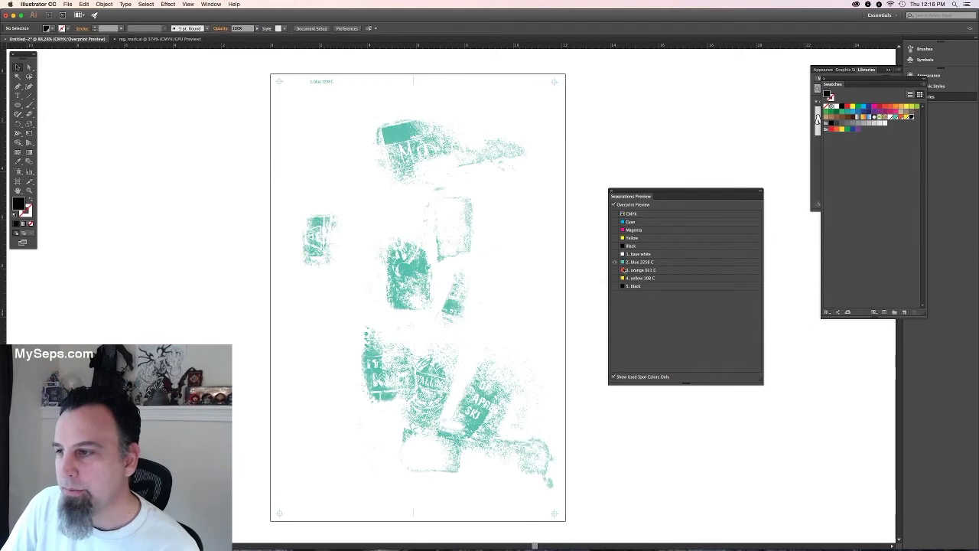
pyautogui.click(615, 270)
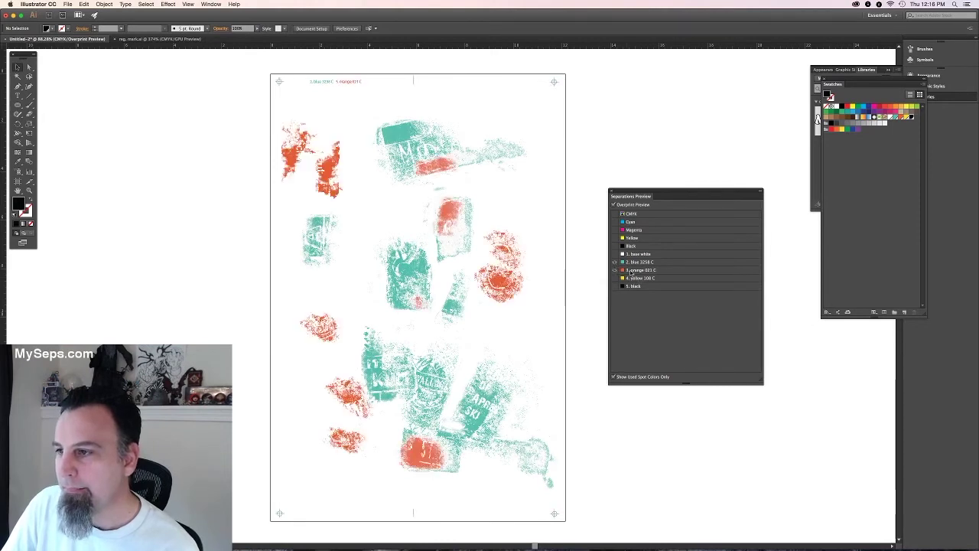
pyautogui.click(614, 270)
pyautogui.click(615, 270)
pyautogui.click(615, 261)
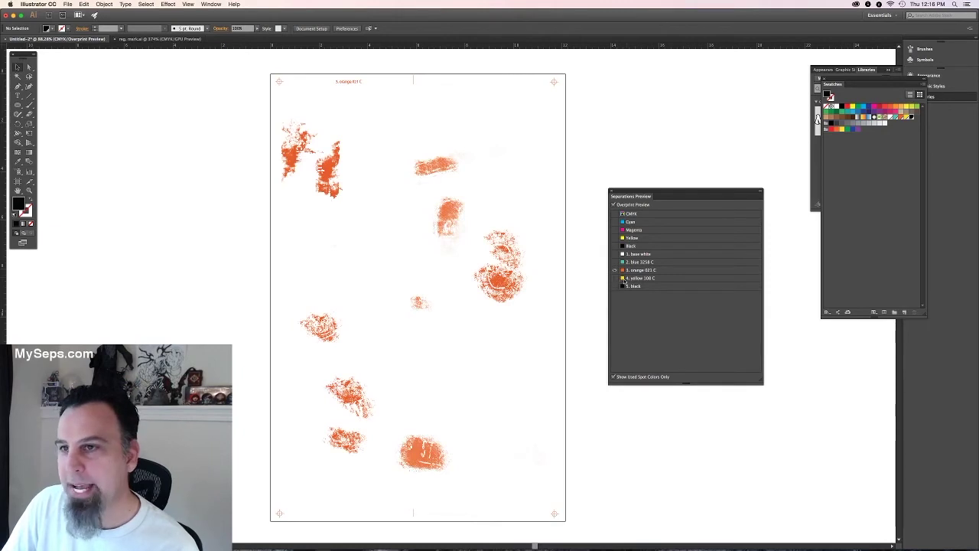
pyautogui.click(615, 278)
pyautogui.click(615, 270)
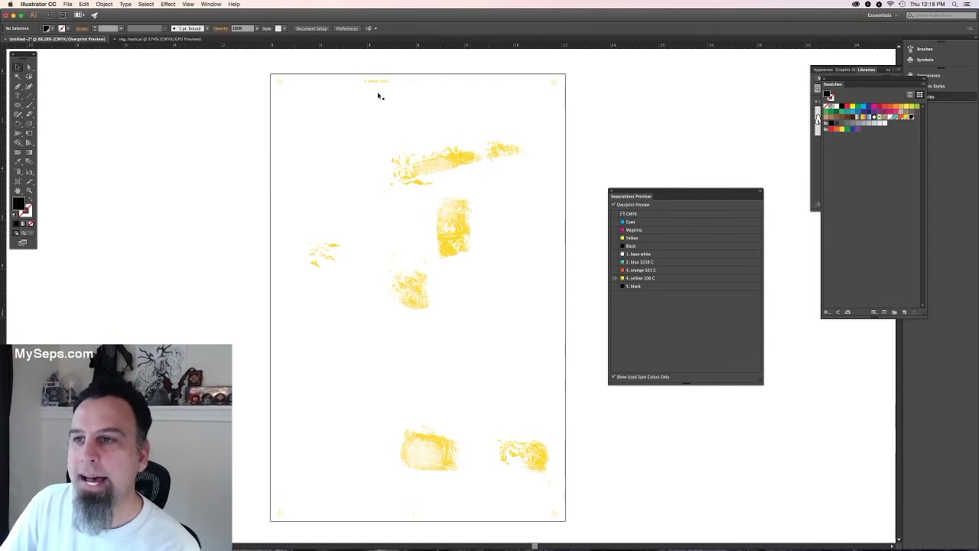
# View the black spot plate on its own, and switch to the base white plate alone.
pyautogui.click(615, 285)
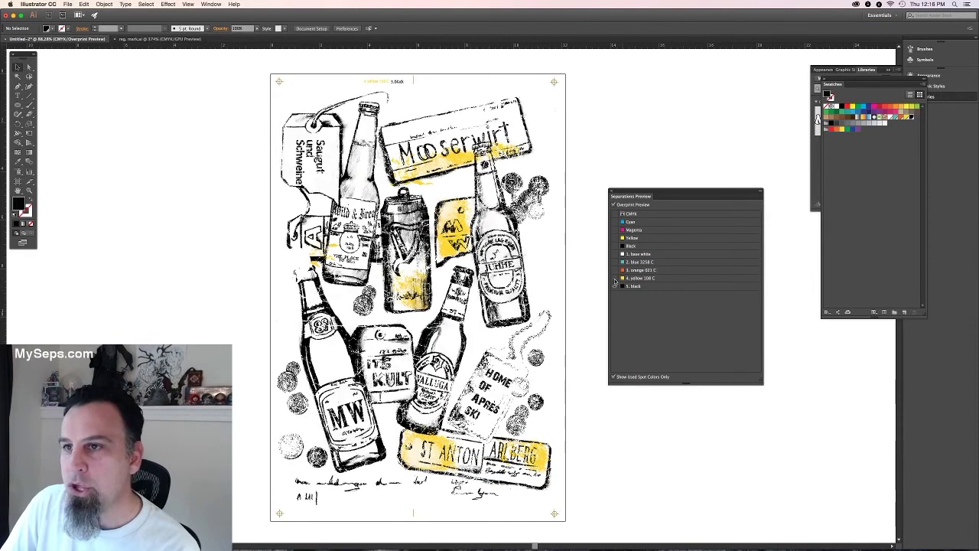
pyautogui.click(615, 277)
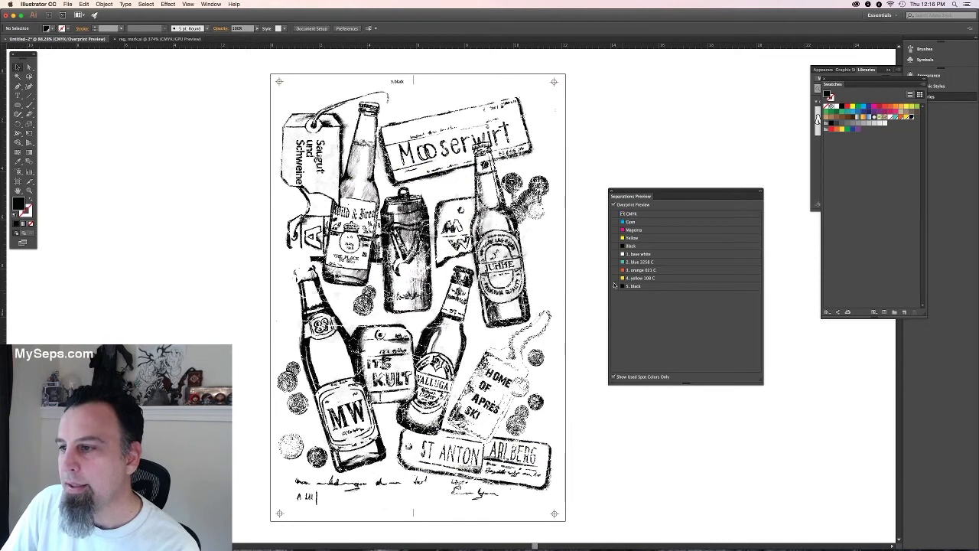
pyautogui.click(614, 254)
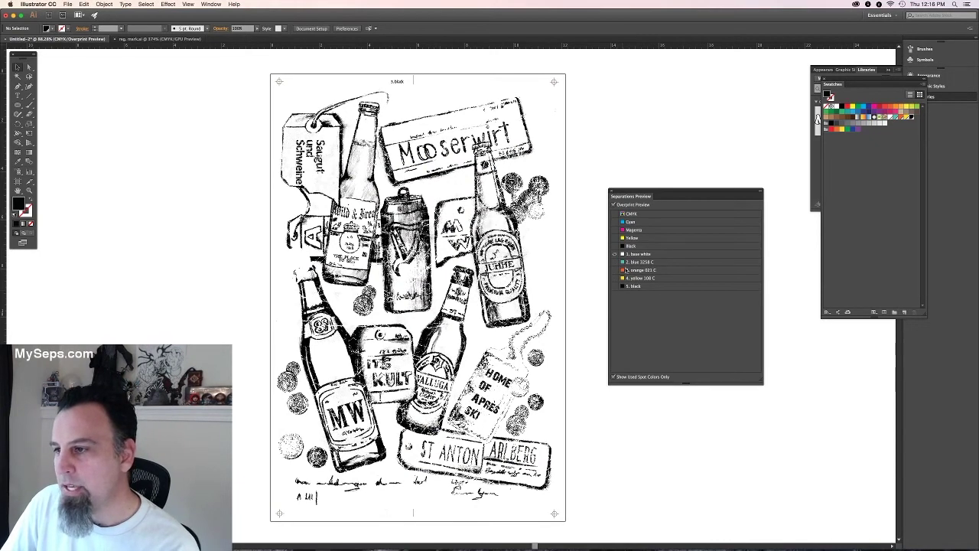
pyautogui.click(615, 285)
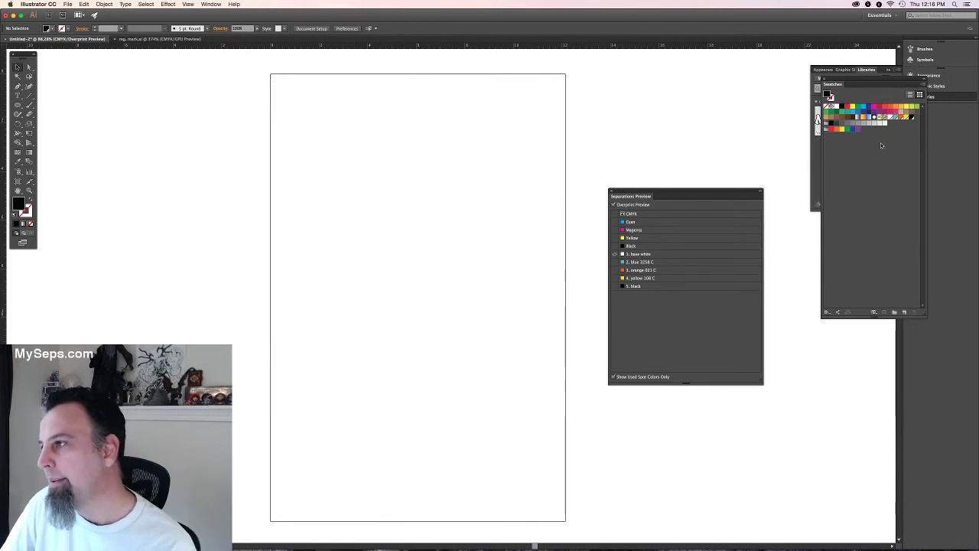
# Set the base white spot swatch to 68% magenta and compare its plate with the blue plate.
pyautogui.click(888, 117)
pyautogui.doubleClick(889, 117)
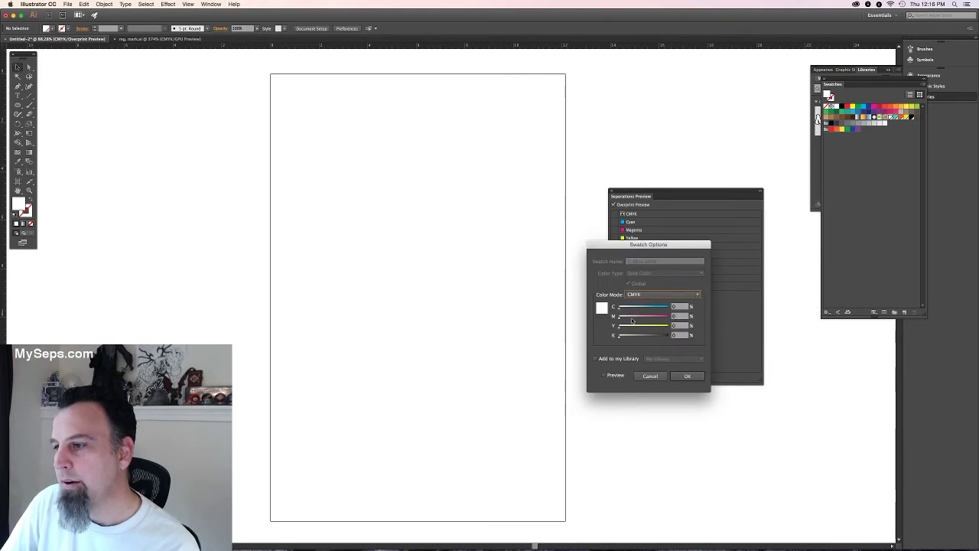
pyautogui.moveTo(631, 317); pyautogui.dragTo(652, 318)
pyautogui.click(687, 375)
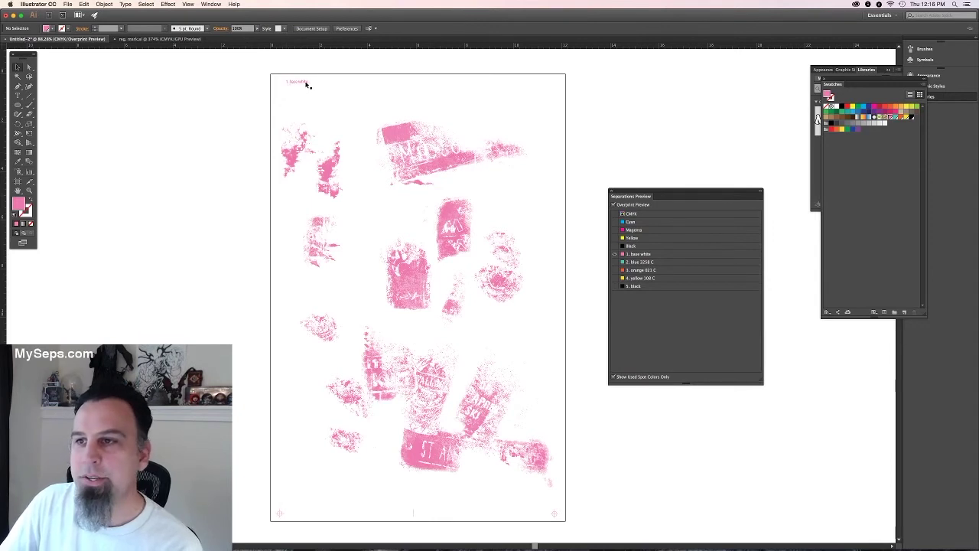
pyautogui.keyDown('alt'); pyautogui.click(615, 262); pyautogui.keyUp('alt')
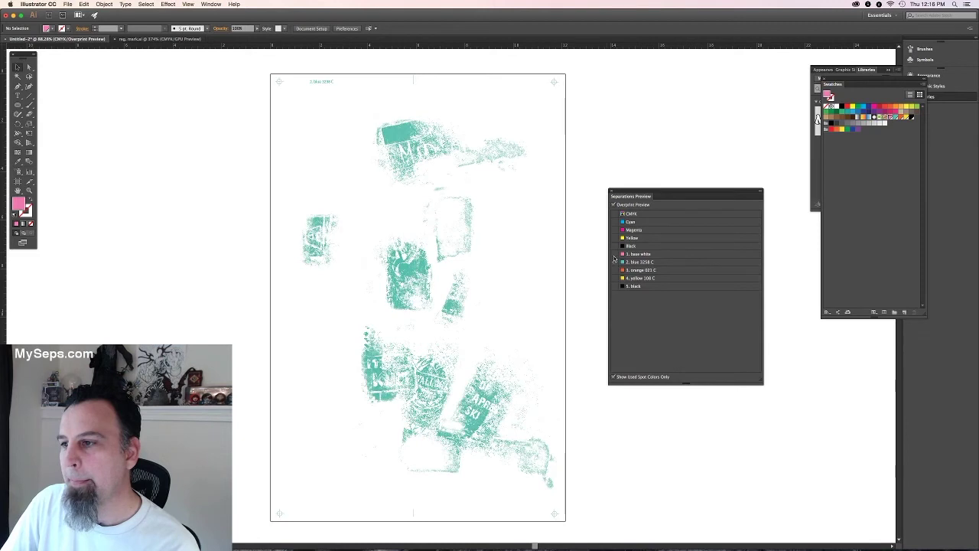
pyautogui.keyDown('alt'); pyautogui.click(614, 255); pyautogui.keyUp('alt')
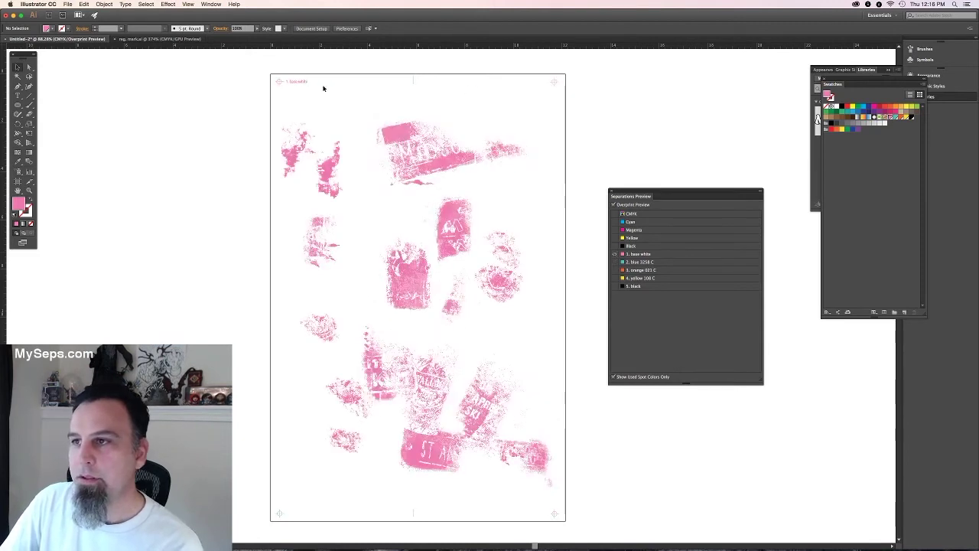
# Show all spot and process plates again and turn off Overprint Preview.
pyautogui.click(614, 277)
pyautogui.click(615, 270)
pyautogui.click(614, 262)
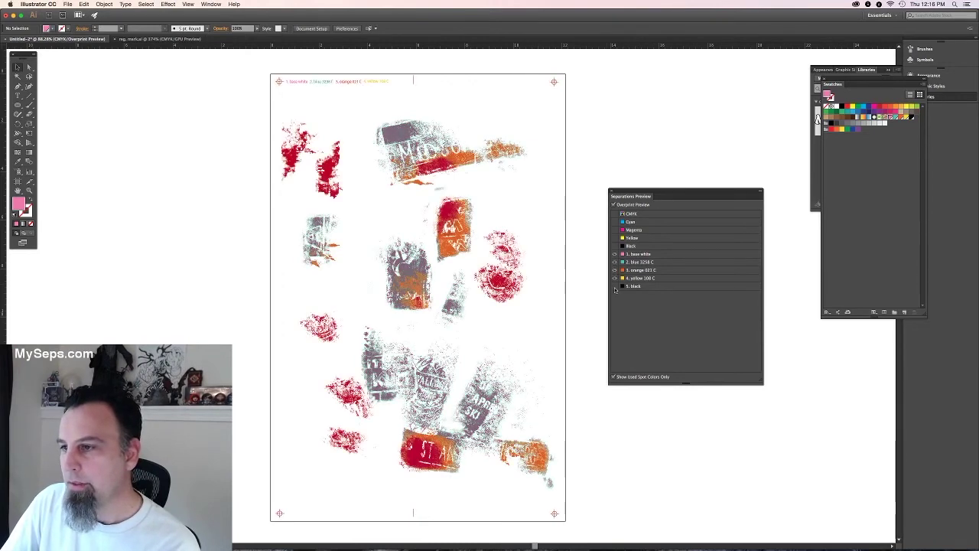
pyautogui.click(614, 286)
pyautogui.click(614, 215)
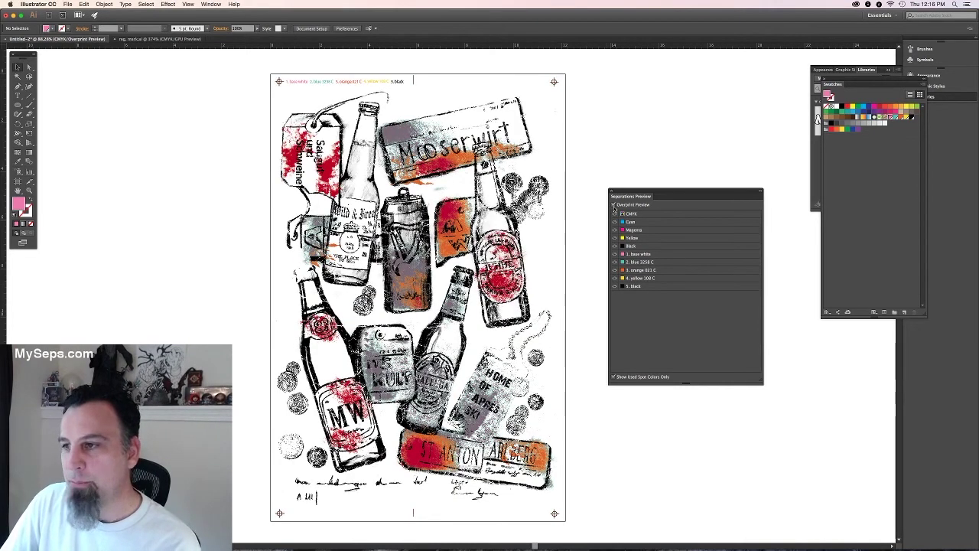
pyautogui.click(614, 205)
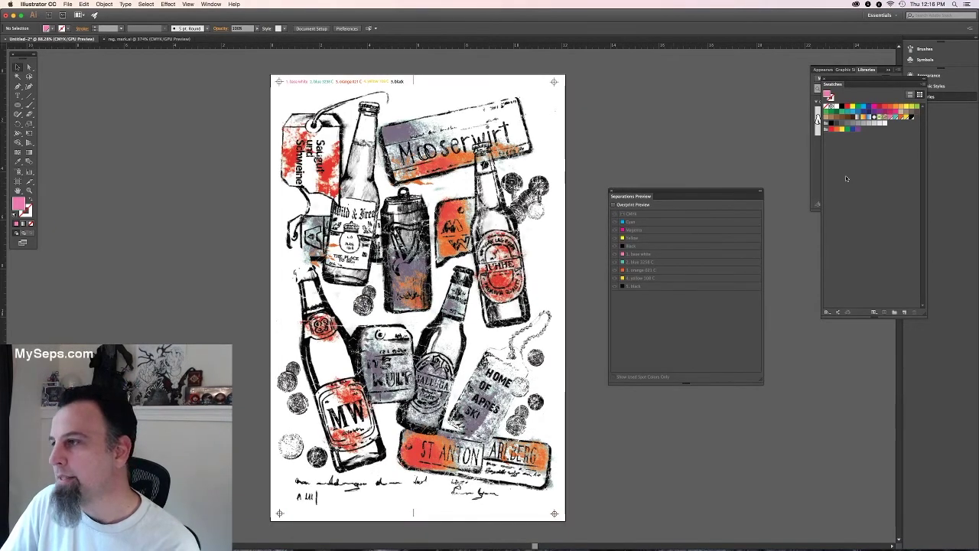
# Set the base white spot swatch's magenta back to 0%.
pyautogui.doubleClick(891, 118)
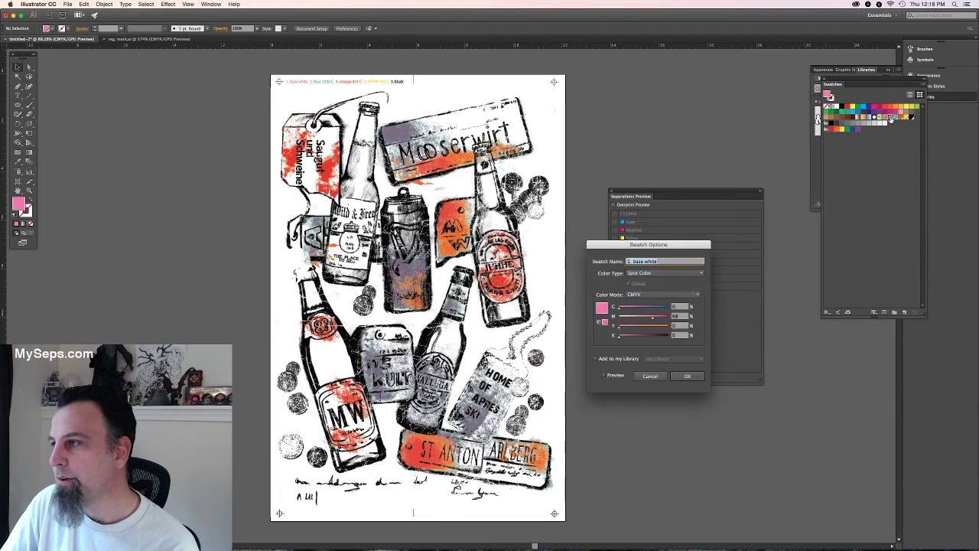
pyautogui.moveTo(654, 320); pyautogui.dragTo(618, 316)
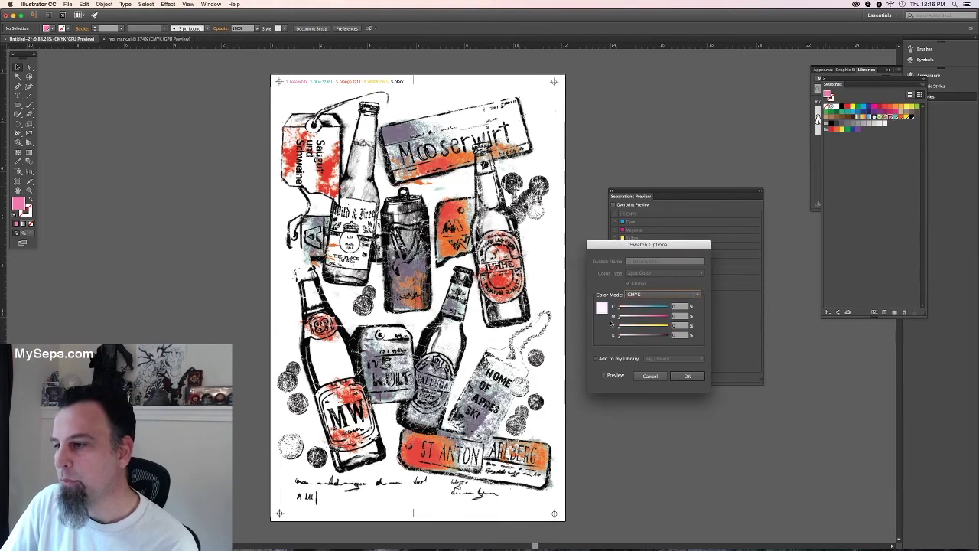
pyautogui.click(687, 375)
# Draw a circle about 1.06 in across beside the Mooserwirt sign and fill it with the yellow spot swatch.
pyautogui.moveTo(623, 197); pyautogui.dragTo(637, 194)
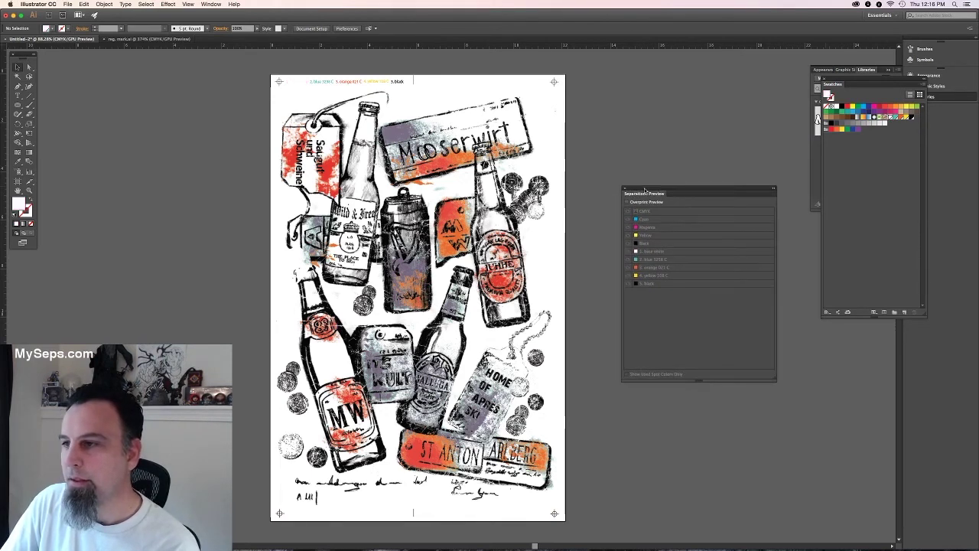
pyautogui.keyDown('alt'); pyautogui.keyDown('super'); pyautogui.click(420, 226); pyautogui.keyUp('super'); pyautogui.keyUp('alt')
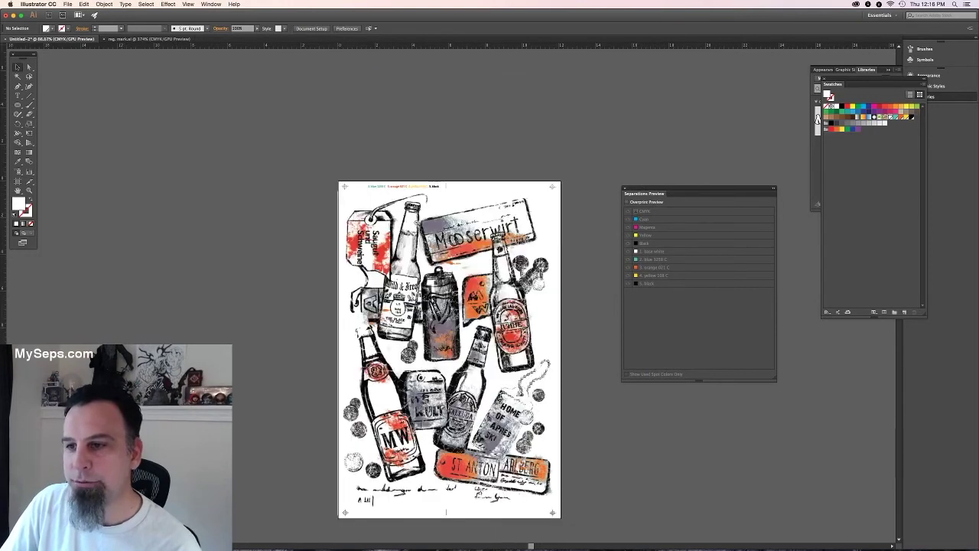
pyautogui.keyDown('super'); pyautogui.click(475, 300); pyautogui.keyUp('super')
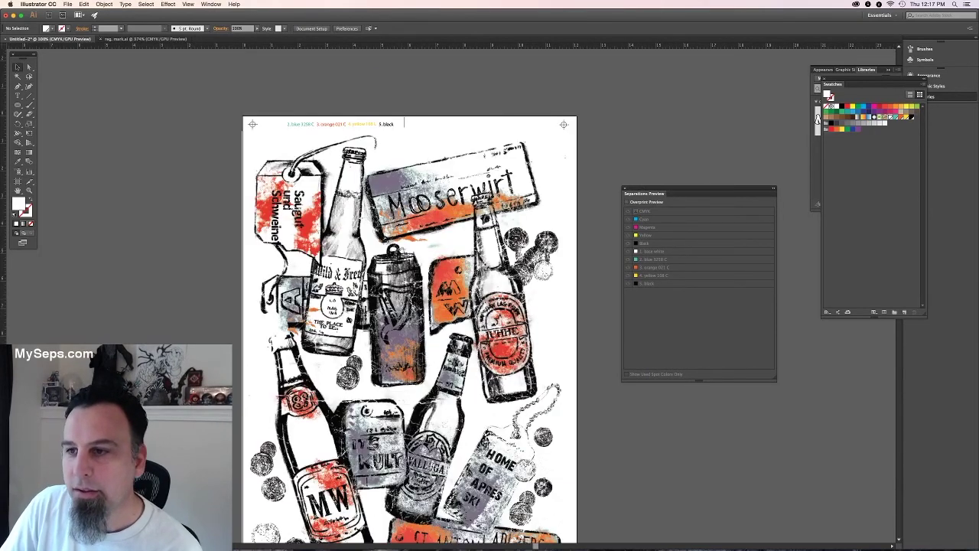
pyautogui.scroll(-3, 405, 253)
pyautogui.moveTo(667, 199); pyautogui.dragTo(685, 194)
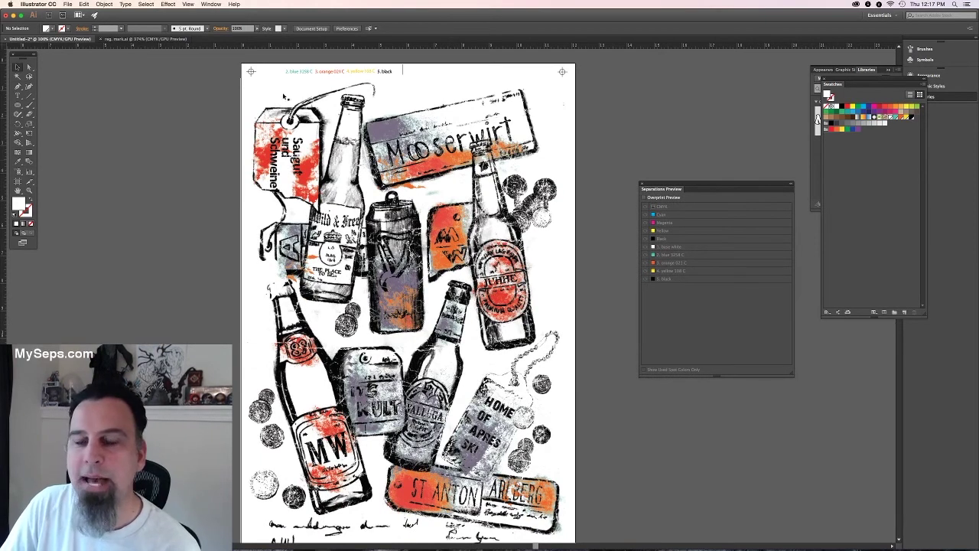
pyautogui.scroll(-2, 318, 137)
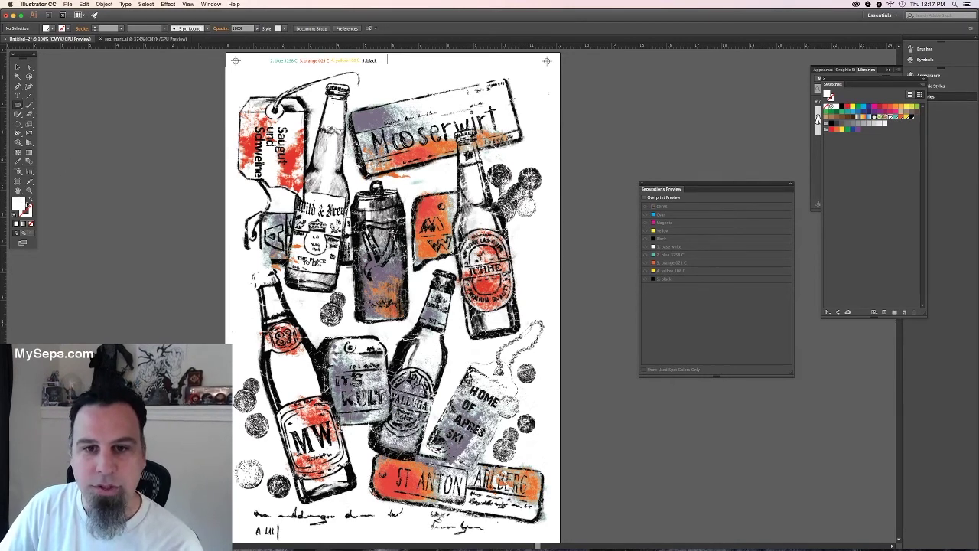
pyautogui.click(26, 206)
pyautogui.moveTo(523, 131); pyautogui.dragTo(552, 161)
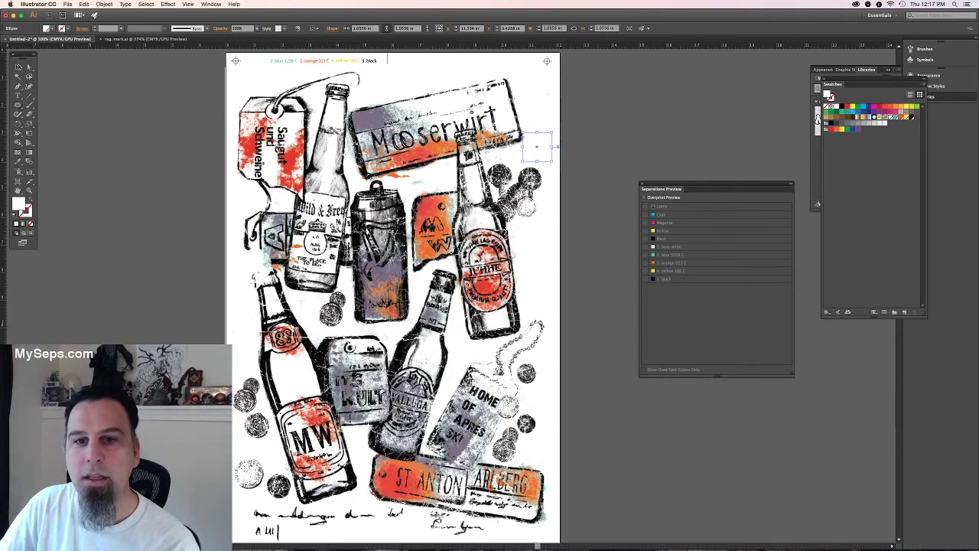
pyautogui.click(907, 118)
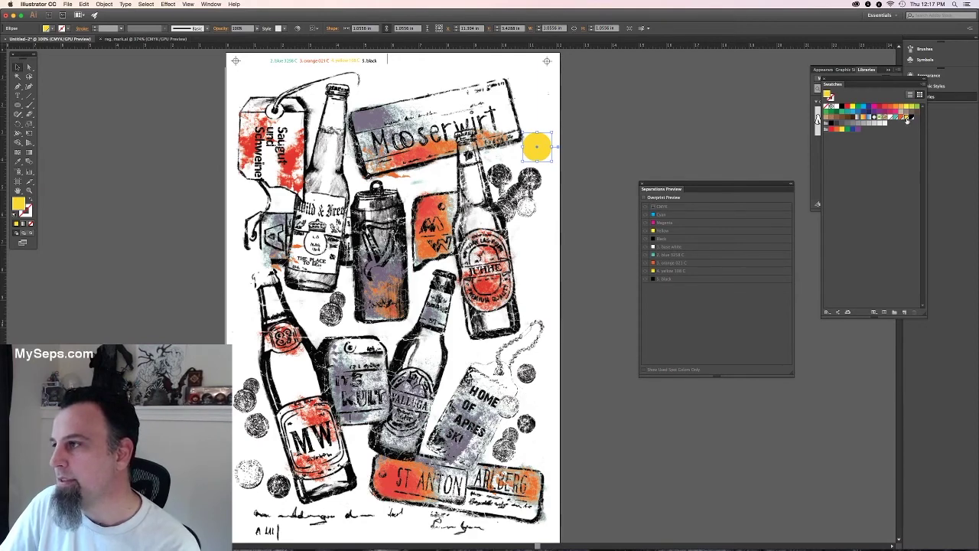
# Draw a second yellow circle about 0.81 in across below the first and position it beside the upper-right bottle's label.
pyautogui.click(638, 154)
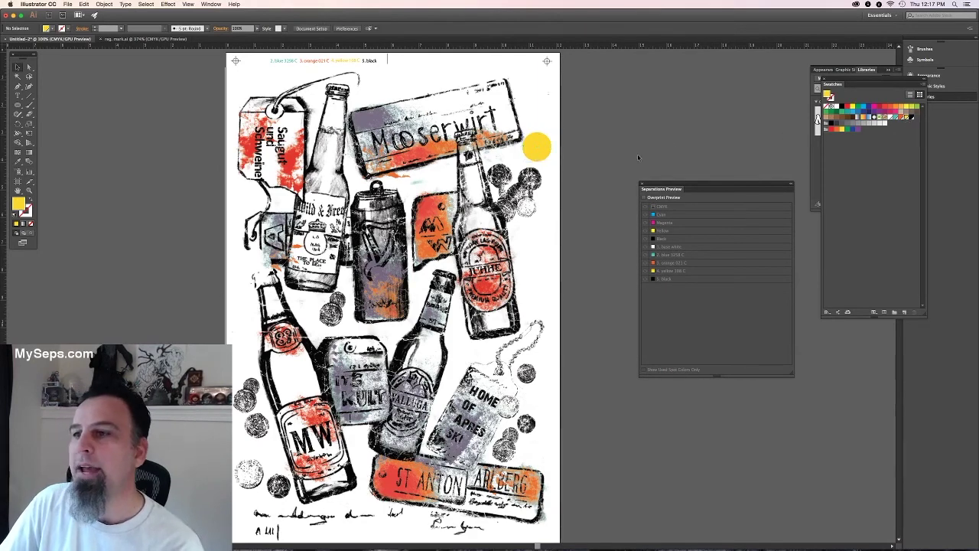
pyautogui.click(19, 104)
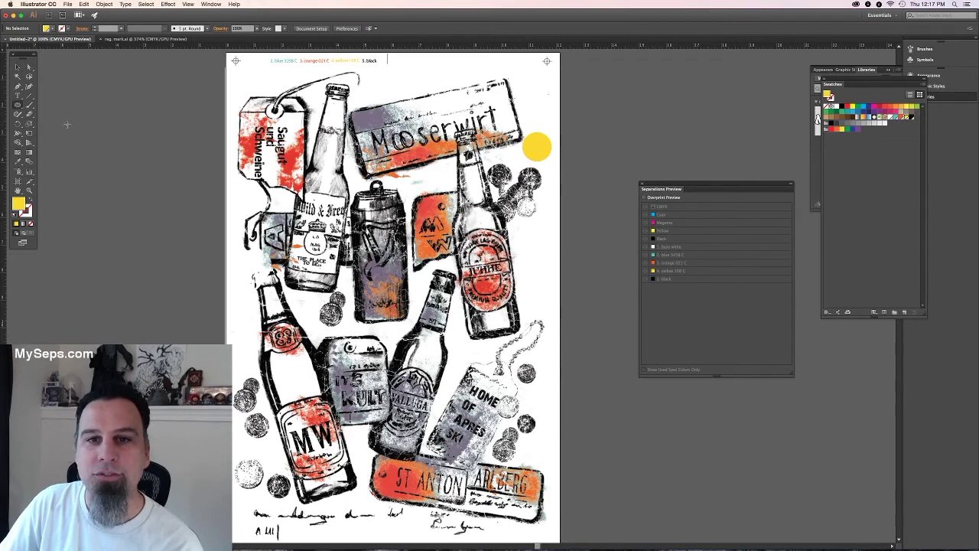
pyautogui.moveTo(526, 239); pyautogui.dragTo(546, 260)
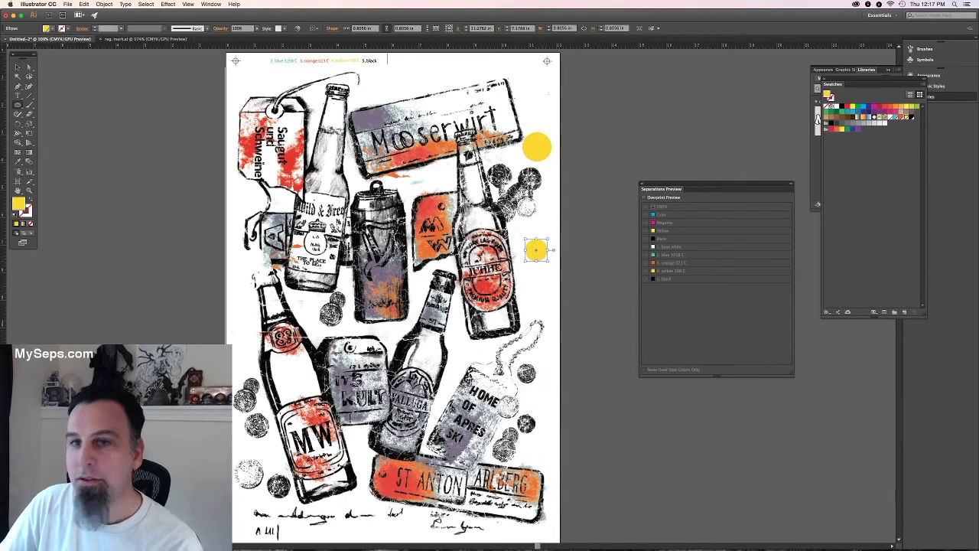
pyautogui.click(587, 239)
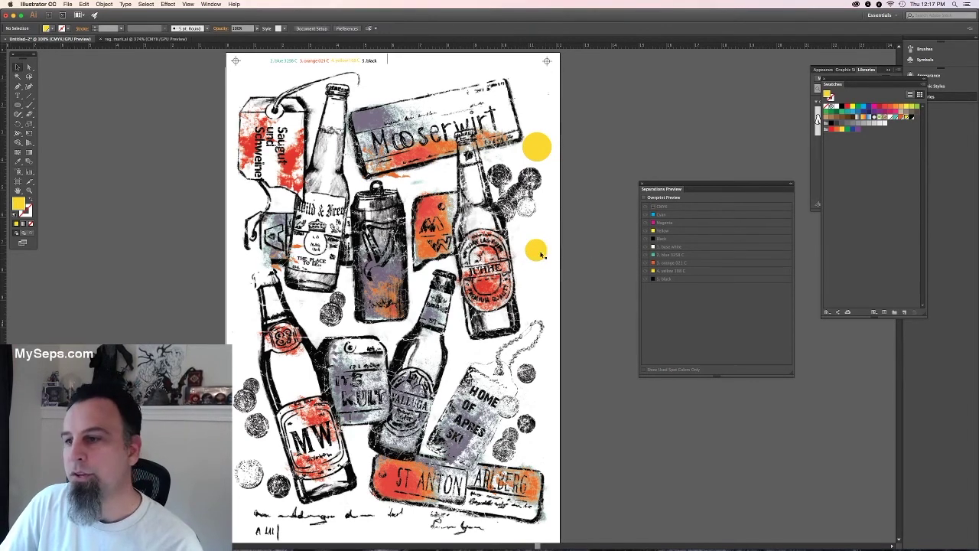
pyautogui.moveTo(540, 255); pyautogui.dragTo(529, 237)
pyautogui.click(603, 258)
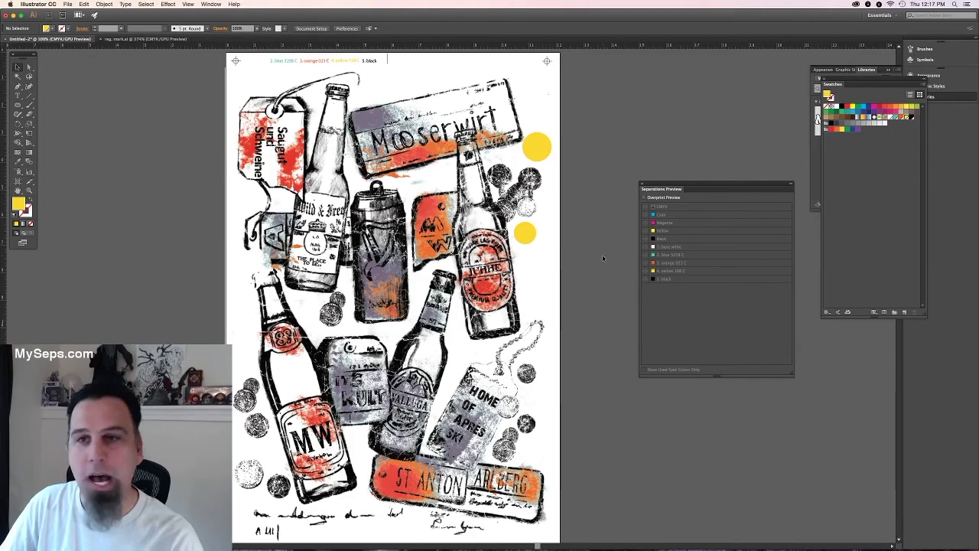
# Duplicate the smaller yellow circle, place the copy overlapping its lower edge, and fill it with the blue 3258 C spot swatch.
pyautogui.click(526, 229)
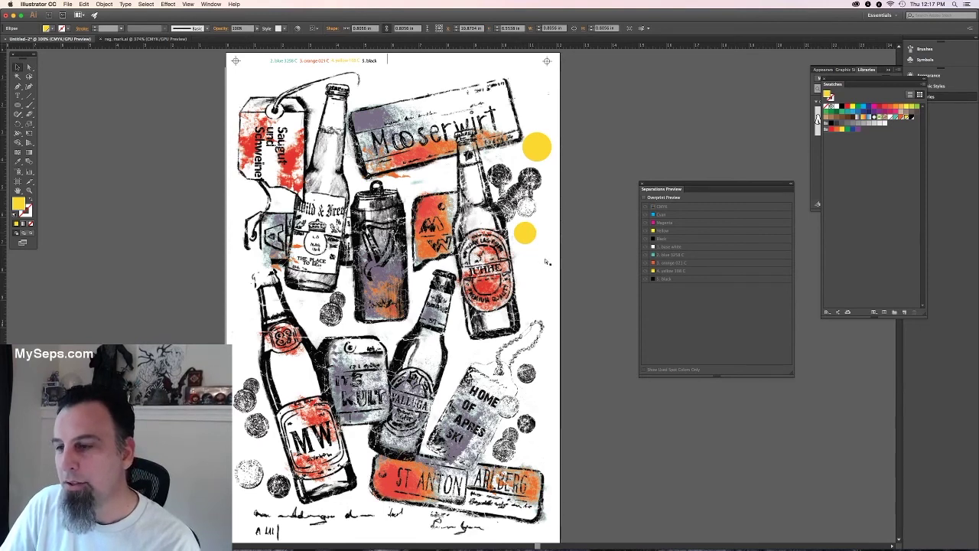
pyautogui.press('super+v')
pyautogui.moveTo(447, 292); pyautogui.dragTo(532, 249)
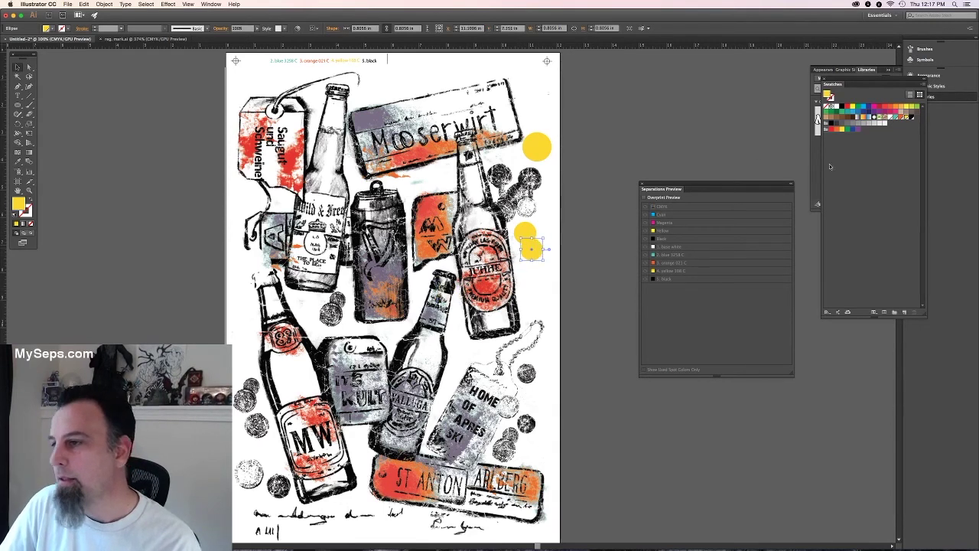
pyautogui.click(896, 118)
pyautogui.click(577, 197)
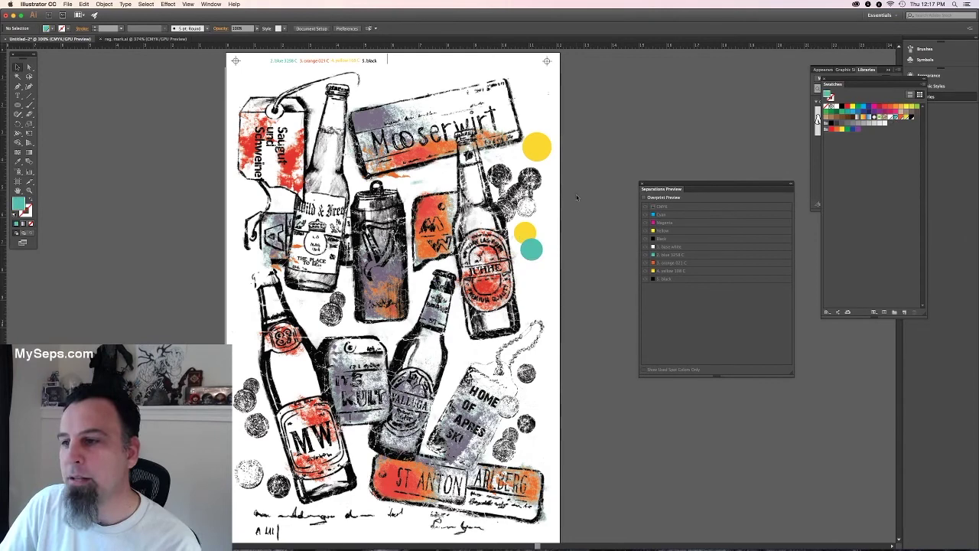
# Turn on Overprint Preview and isolate the yellow 108 C plate to examine how the overlapping circles separate.
pyautogui.click(644, 197)
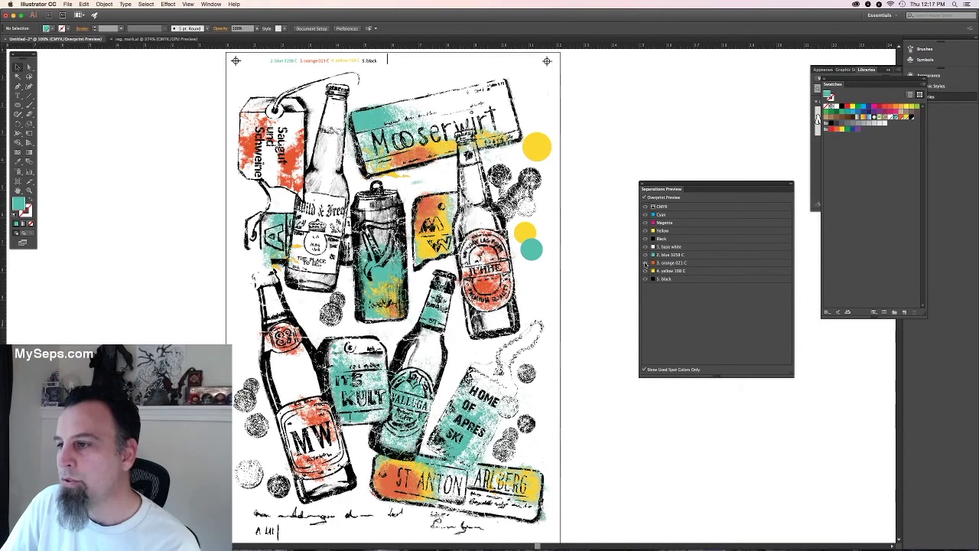
pyautogui.click(644, 271)
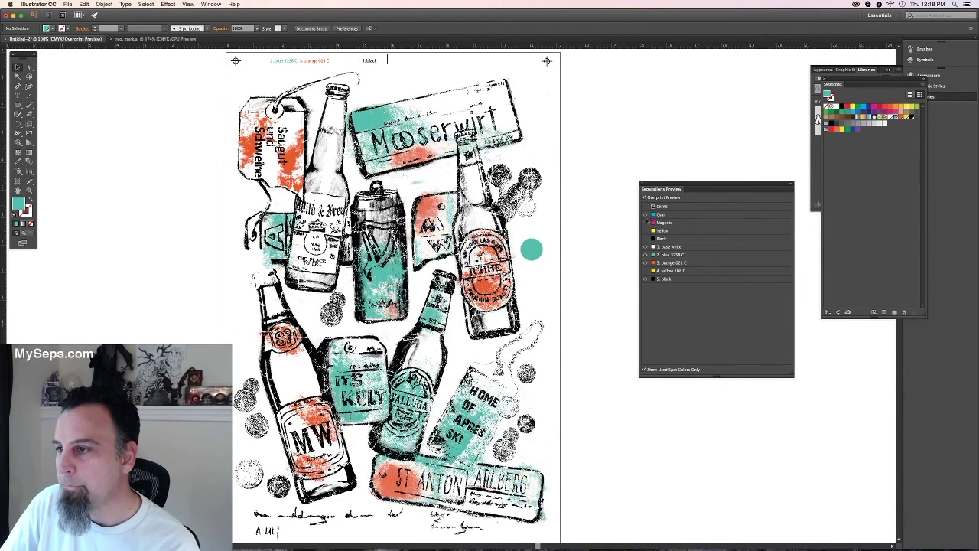
pyautogui.click(644, 263)
pyautogui.click(645, 254)
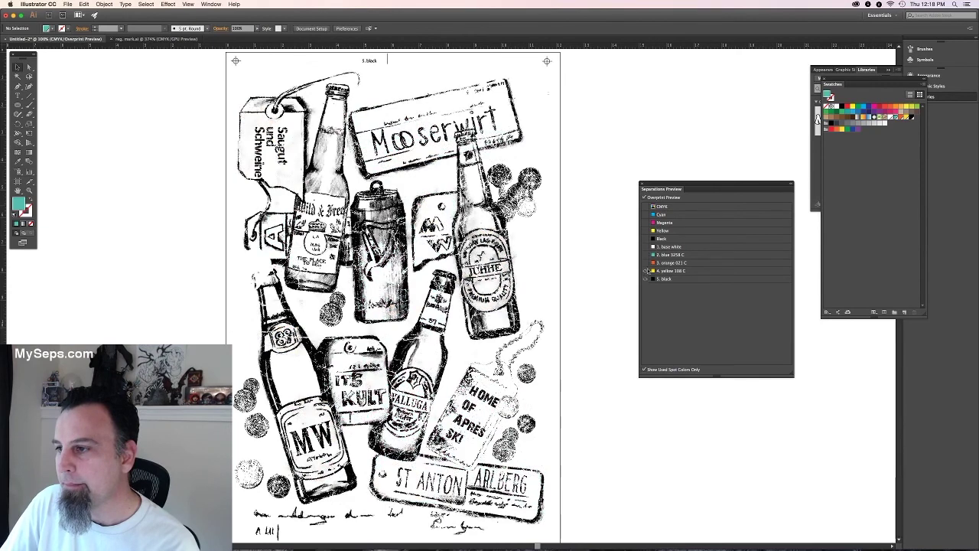
pyautogui.click(644, 271)
pyautogui.click(645, 278)
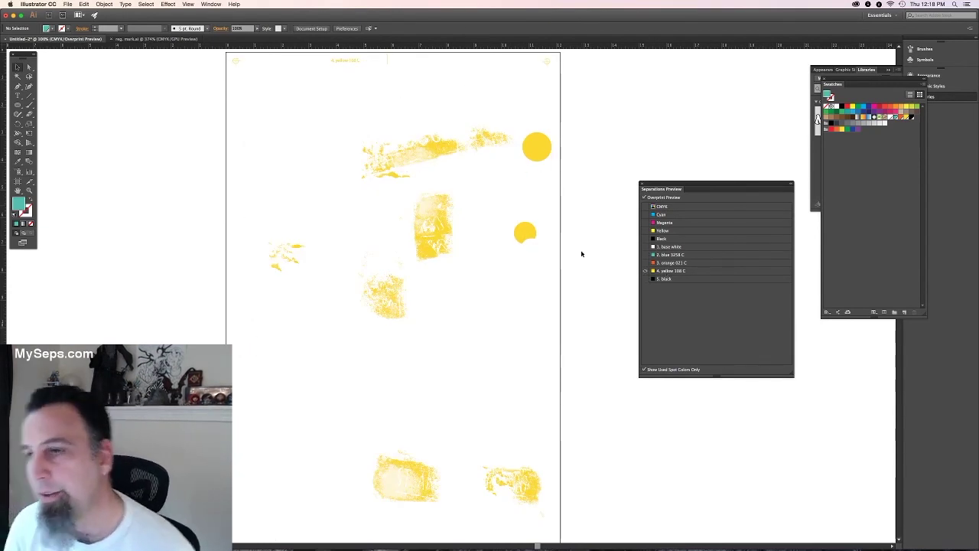
# Hide the yellow plate and view the blue 3258 C plate together with the base white.
pyautogui.click(644, 247)
pyautogui.click(645, 255)
pyautogui.click(645, 271)
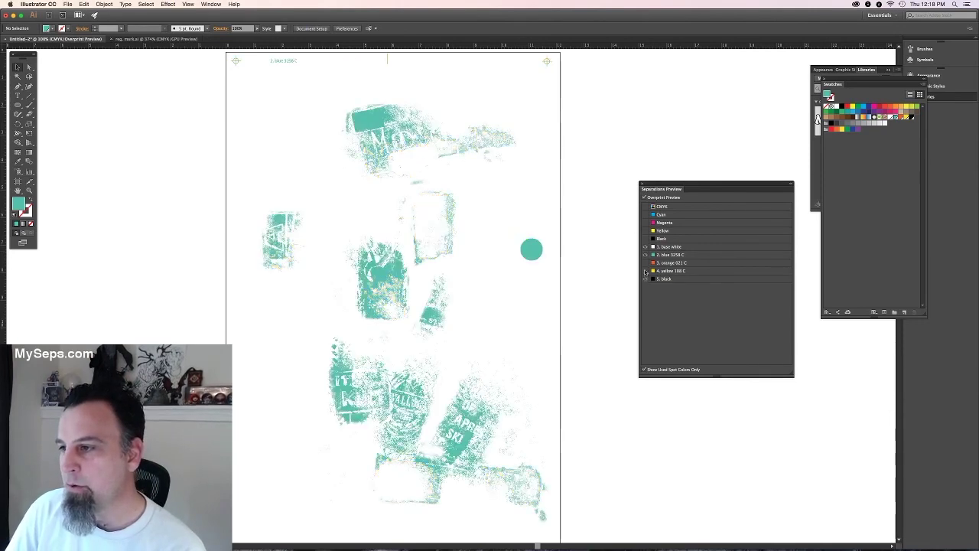
# Show all process and spot plates again and close the Separations Preview.
pyautogui.click(645, 207)
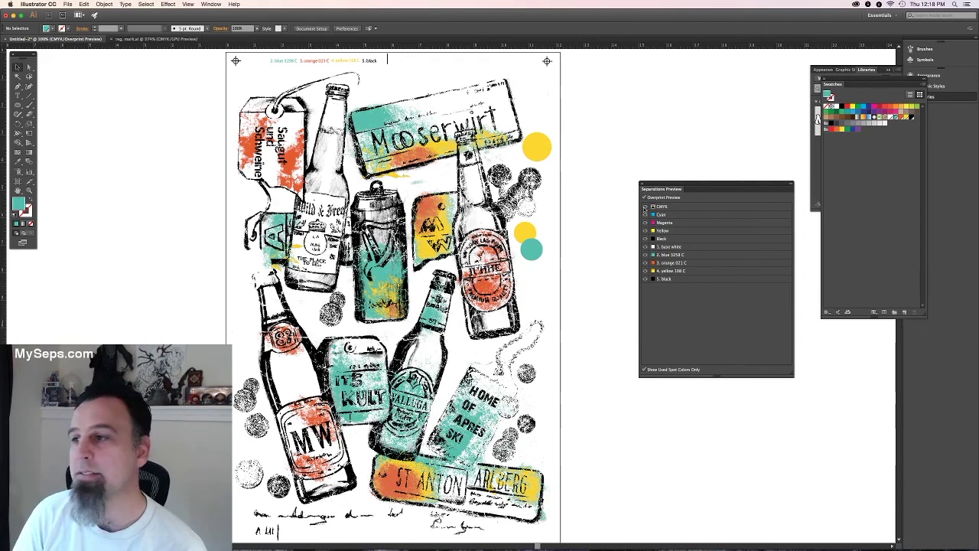
pyautogui.click(641, 183)
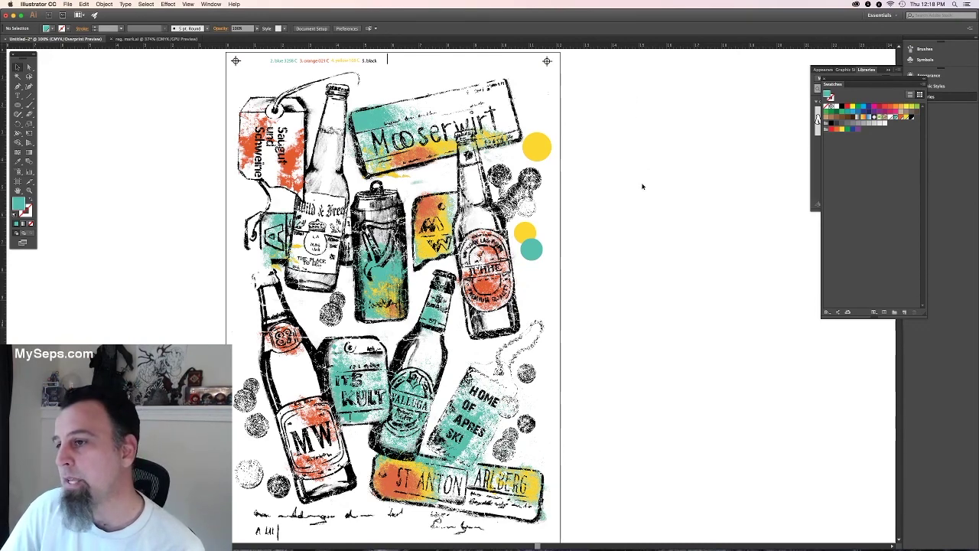